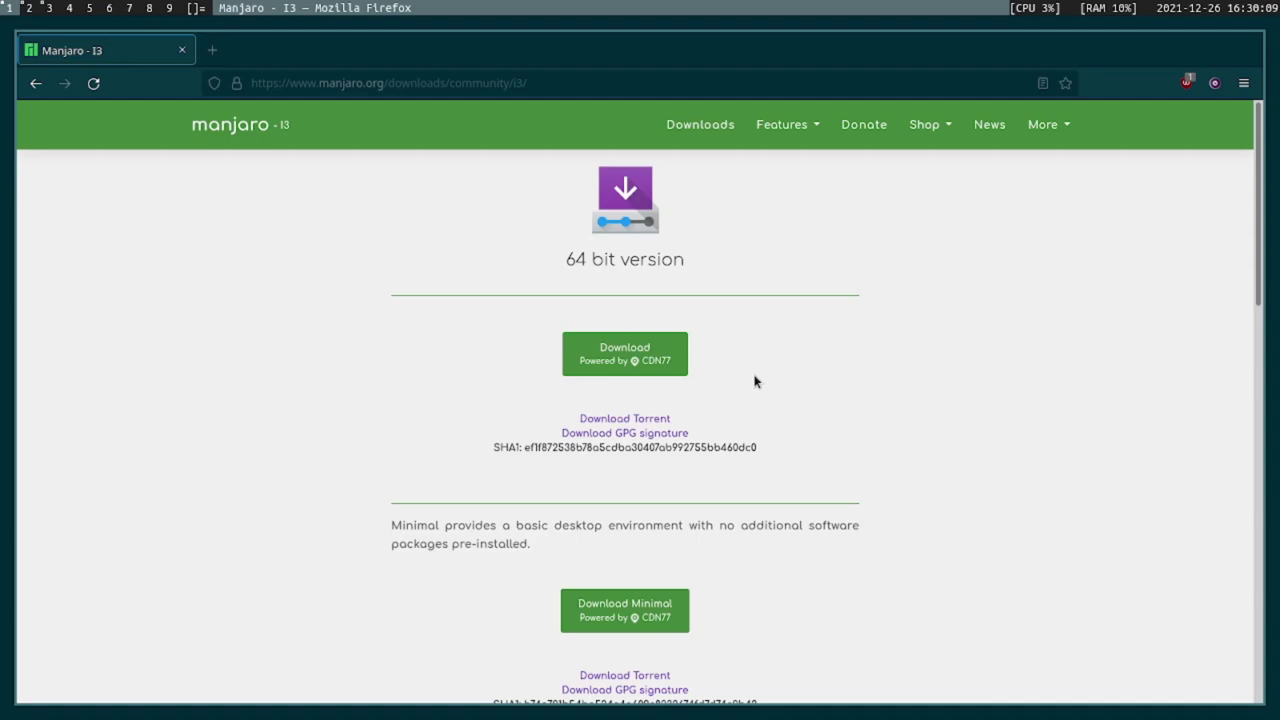
# Leave the Manjaro download page and go to empty workspace 4 with the Arch Linux wallpaper.
pyautogui.press('super+4')
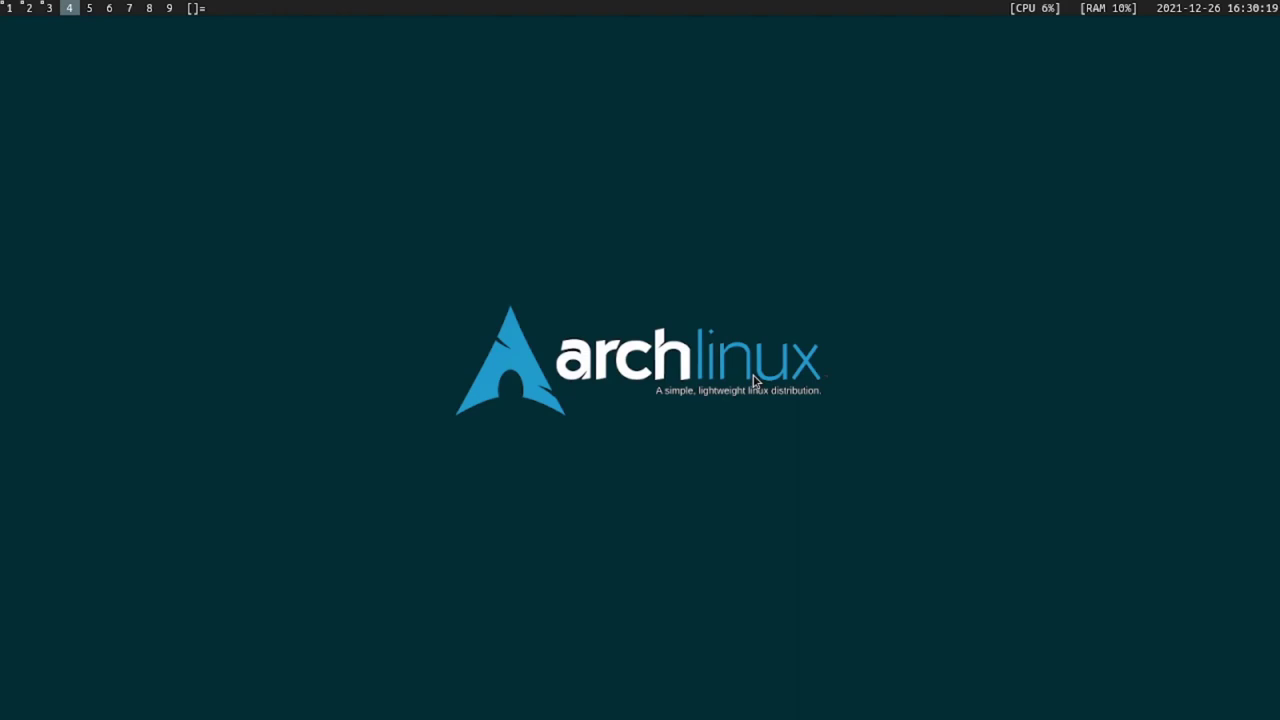
# Open three tiled st terminals in dwm, then close the stacked ones.
pyautogui.press('super+Return')
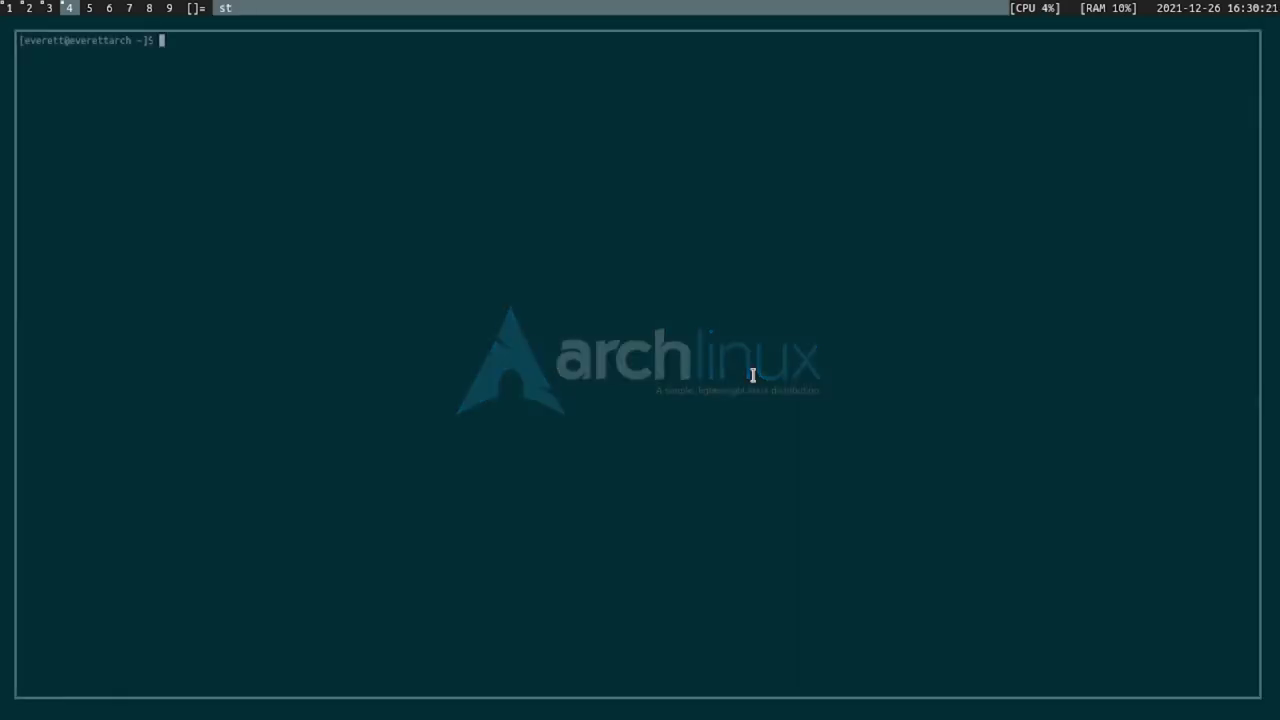
pyautogui.press('super+Return')
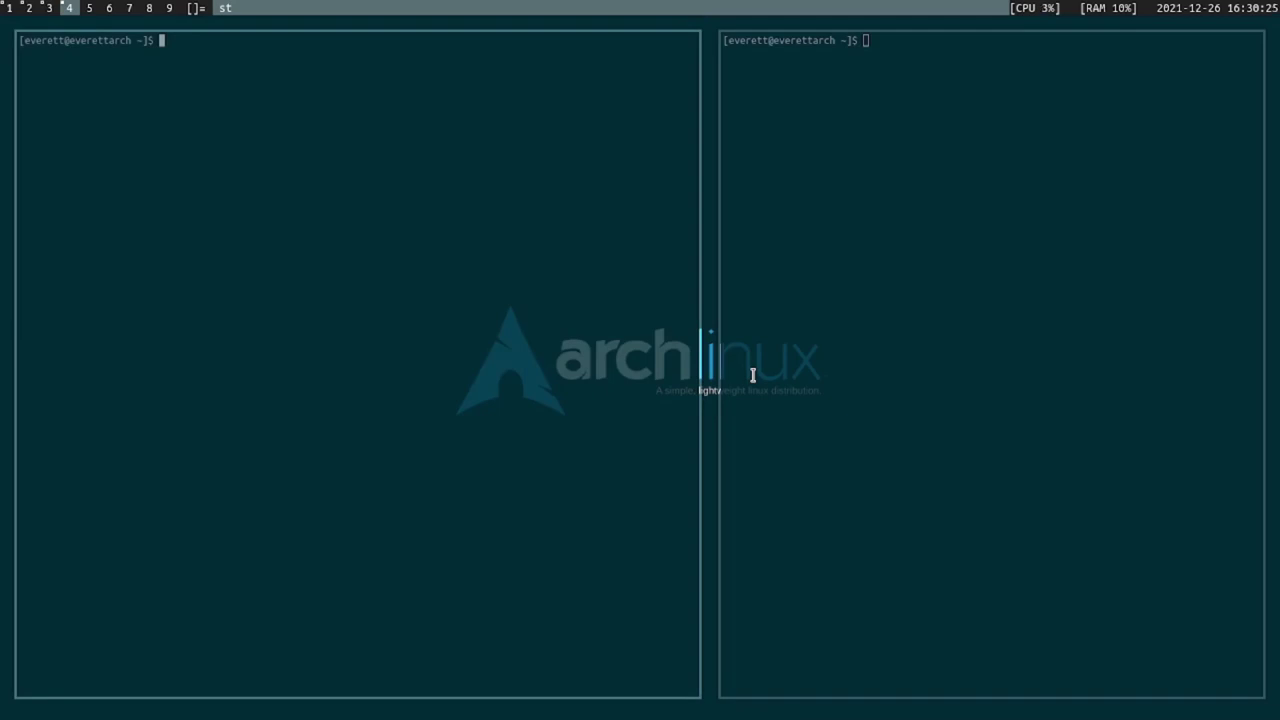
pyautogui.press('super+Return')
pyautogui.press('super+Return')
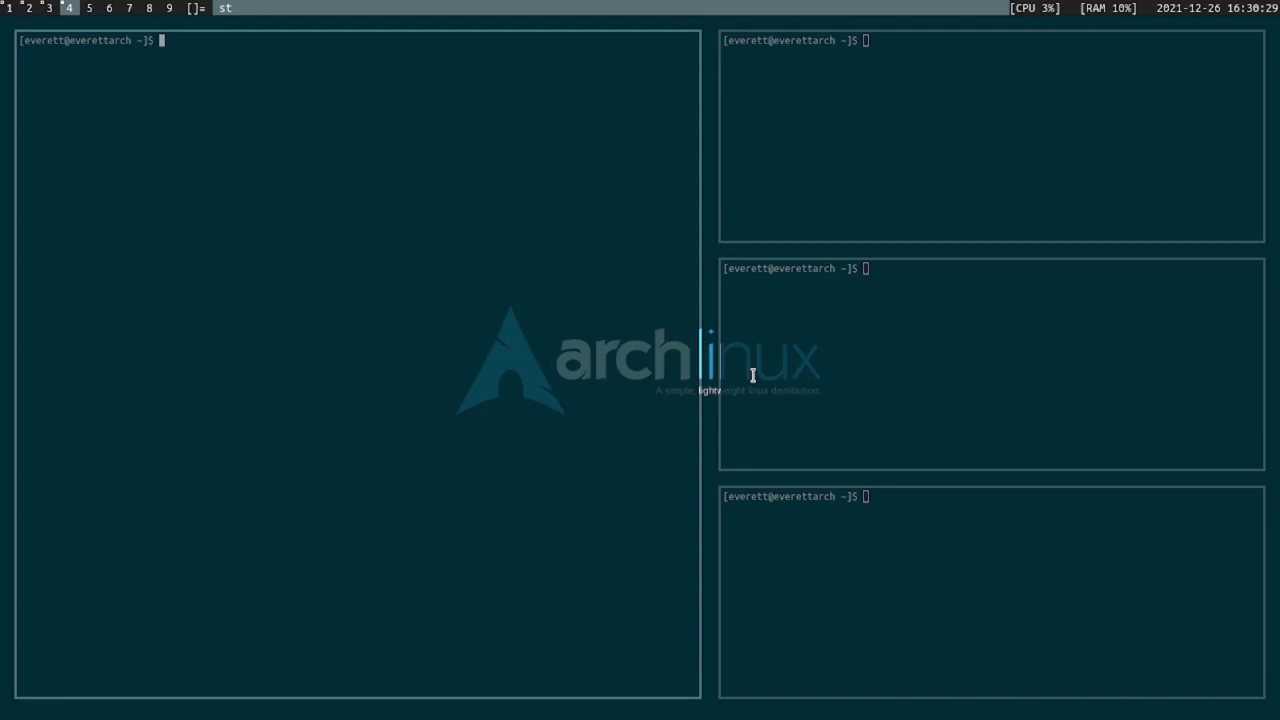
pyautogui.press('super+shift+c')
pyautogui.press('super+shift+c')
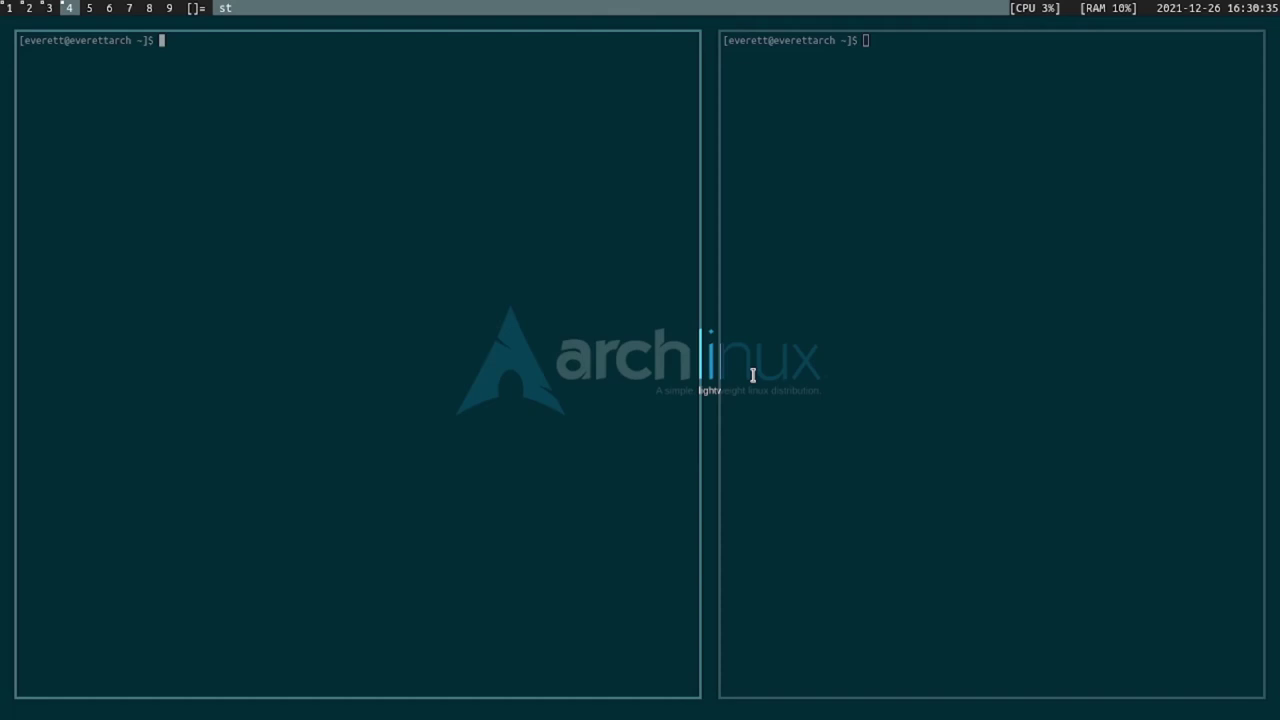
# Launch Firefox from dmenu, close it and the last terminal, and return to workspace 1.
pyautogui.press('super+p')
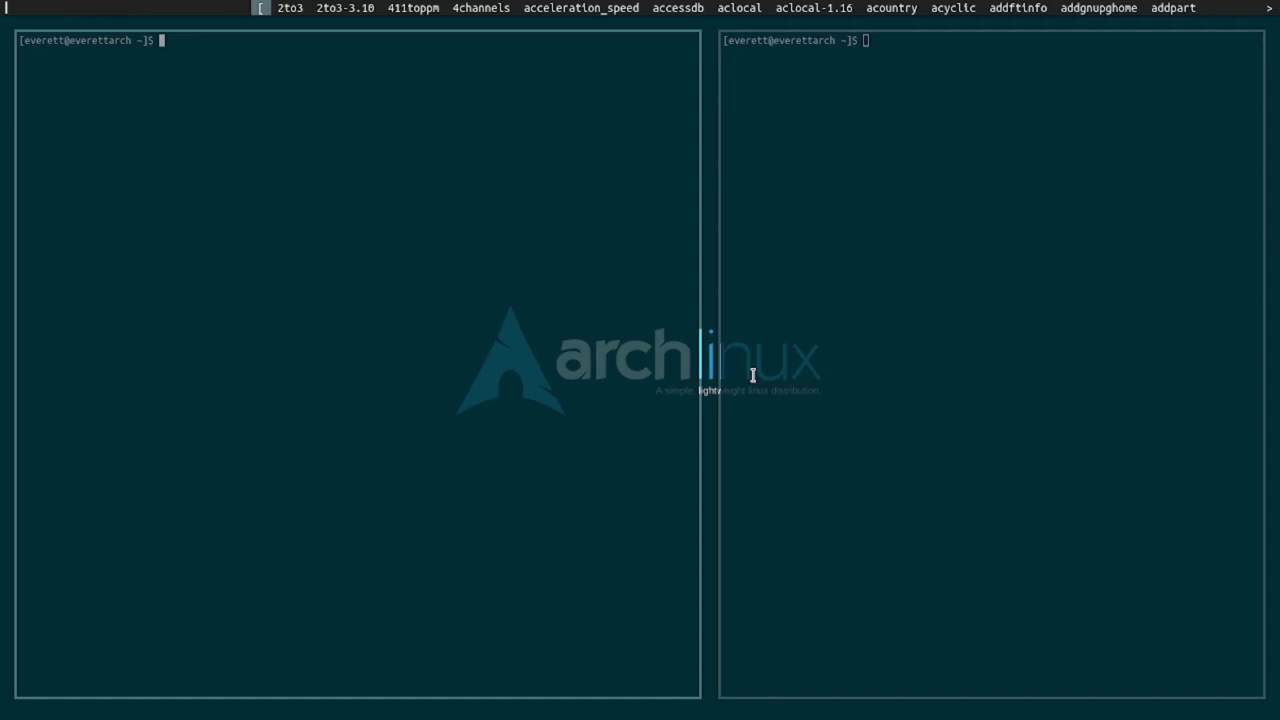
pyautogui.write('fire')
pyautogui.press('Return')
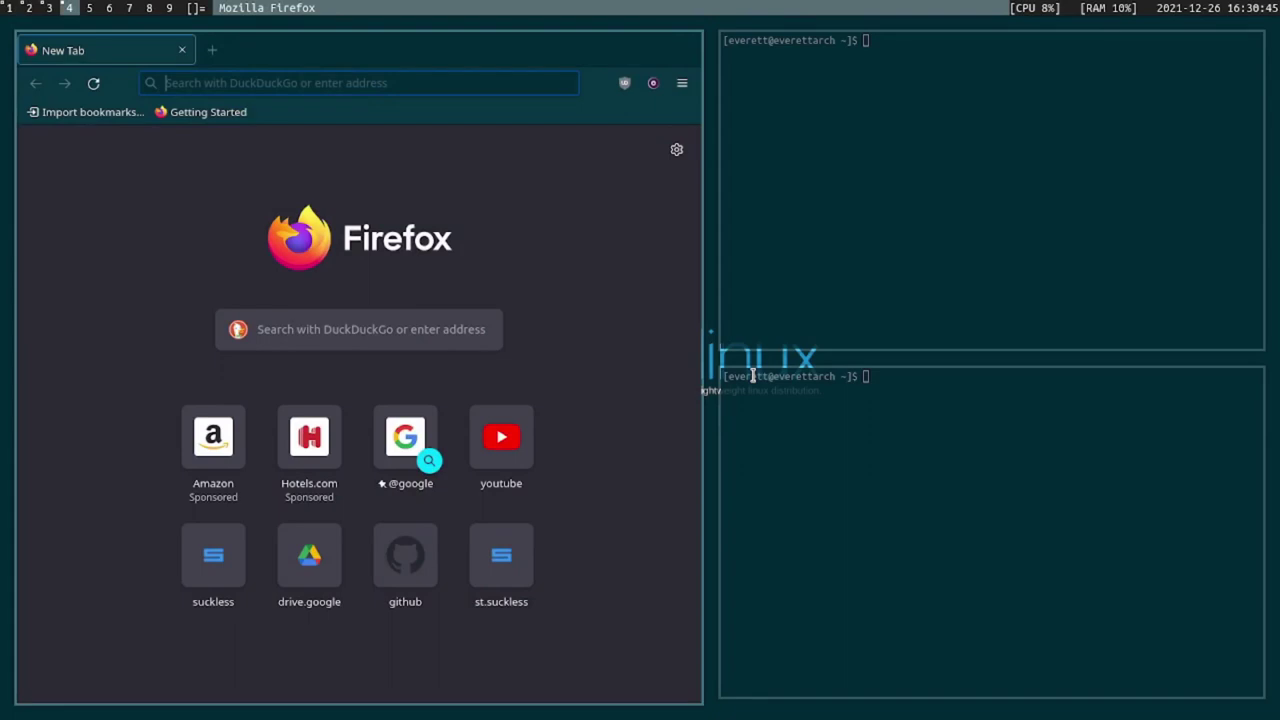
pyautogui.press('super+shift+c')
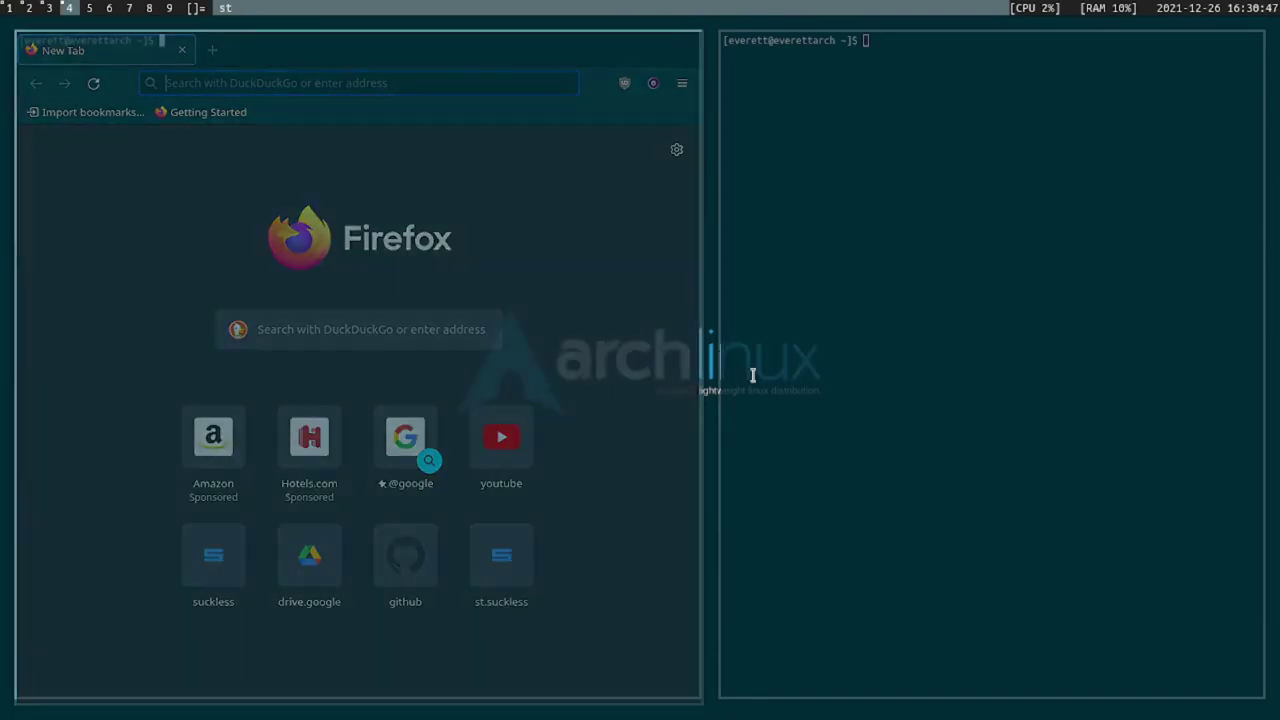
pyautogui.press('super+shift+c')
pyautogui.press('super+shift+c')
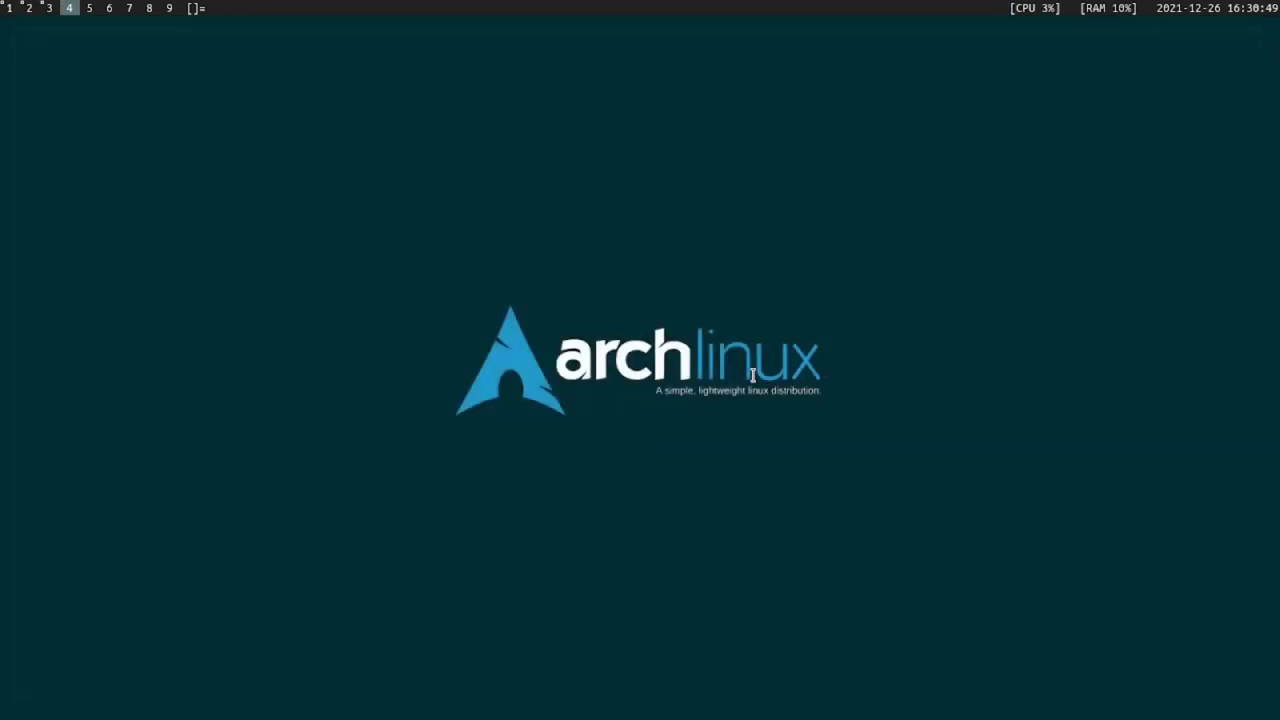
pyautogui.press('super+1')
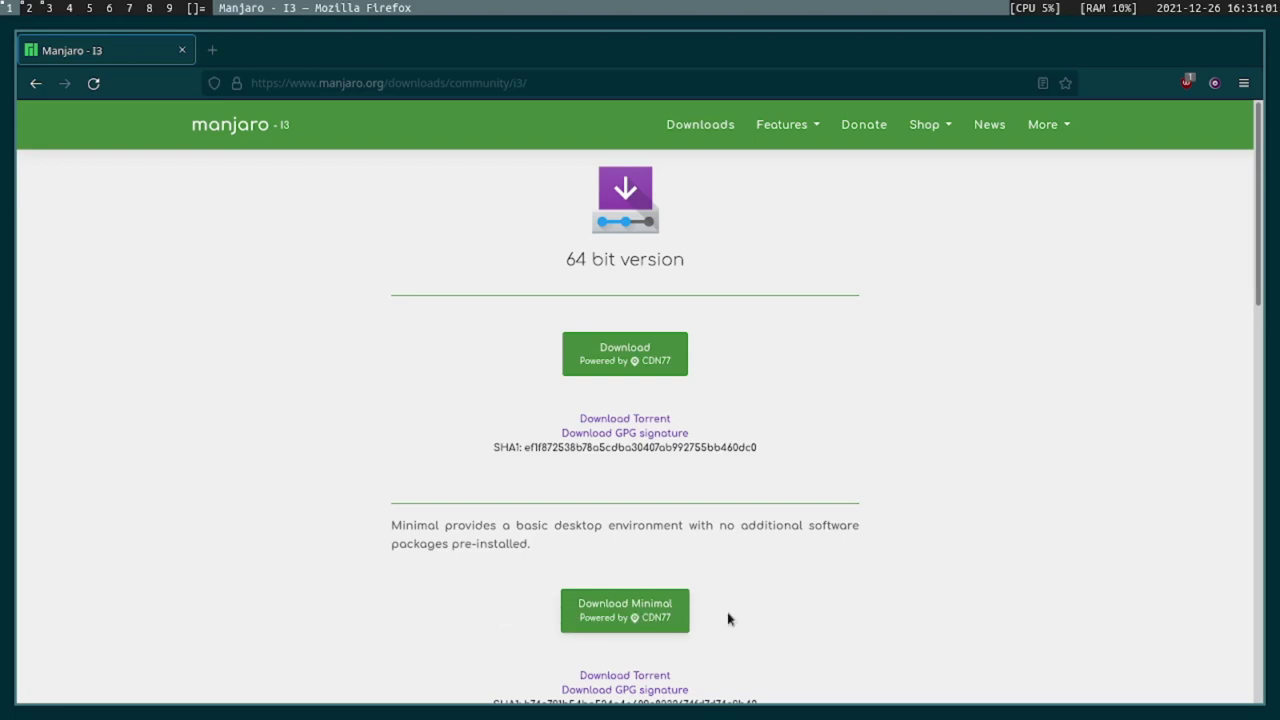
# Save the minimal Manjaro i3 ISO download and confirm in the Downloads panel that it finished.
pyautogui.click(610, 607)
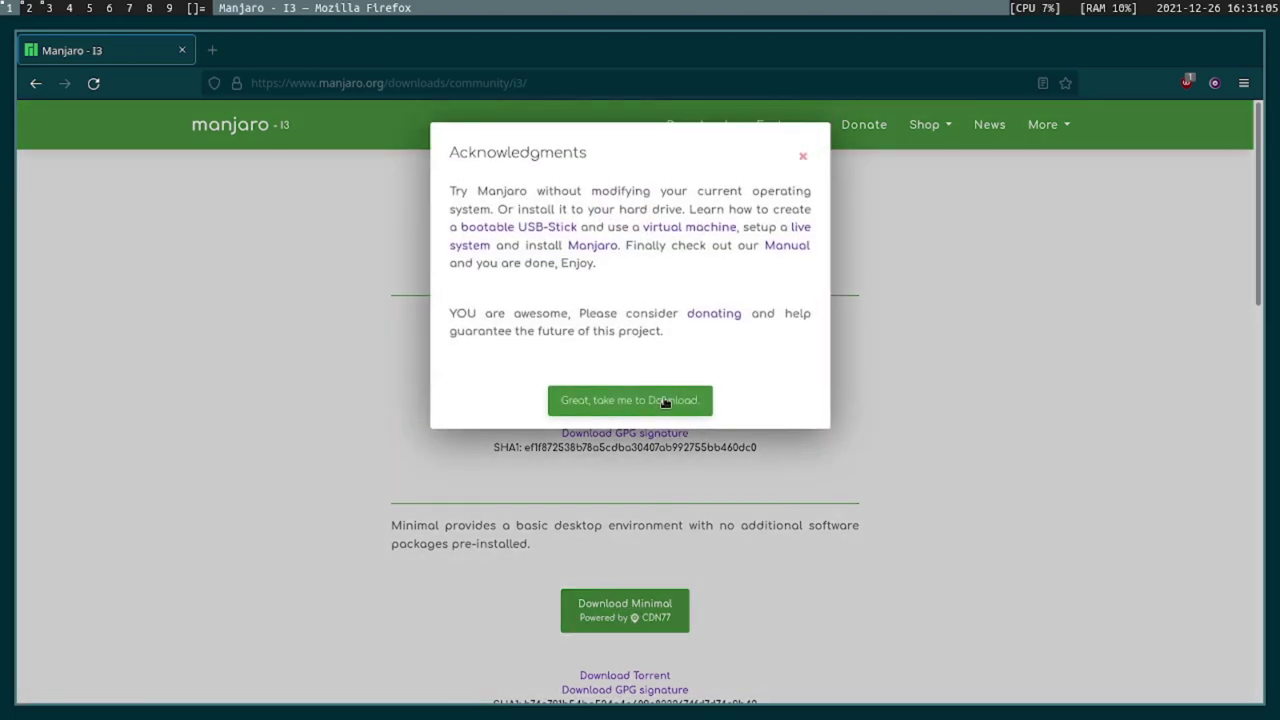
pyautogui.click(662, 402)
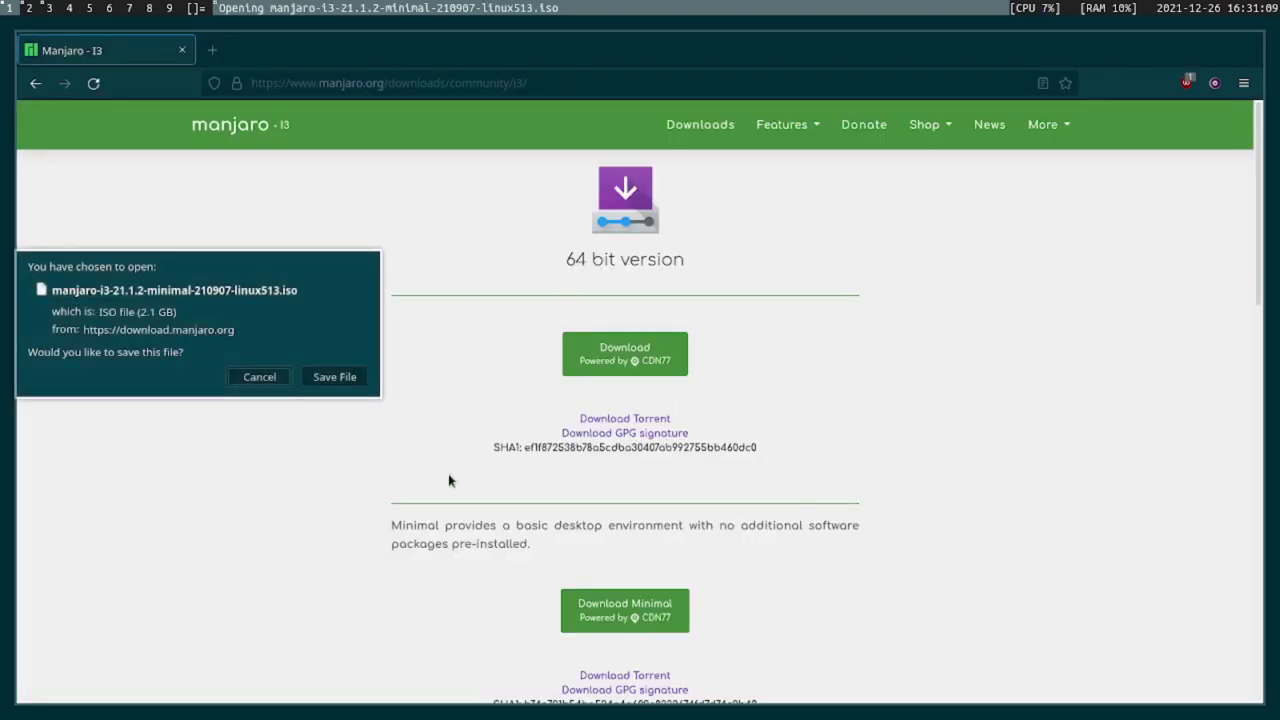
pyautogui.click(335, 380)
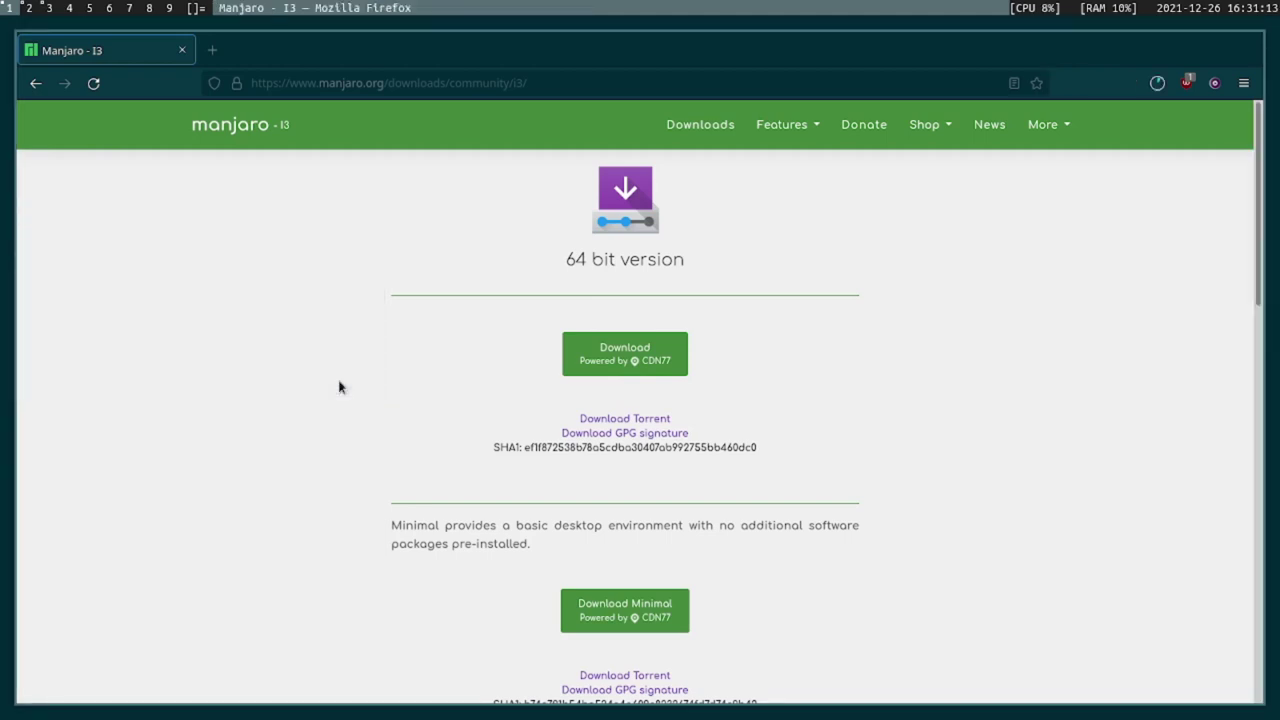
pyautogui.click(1157, 84)
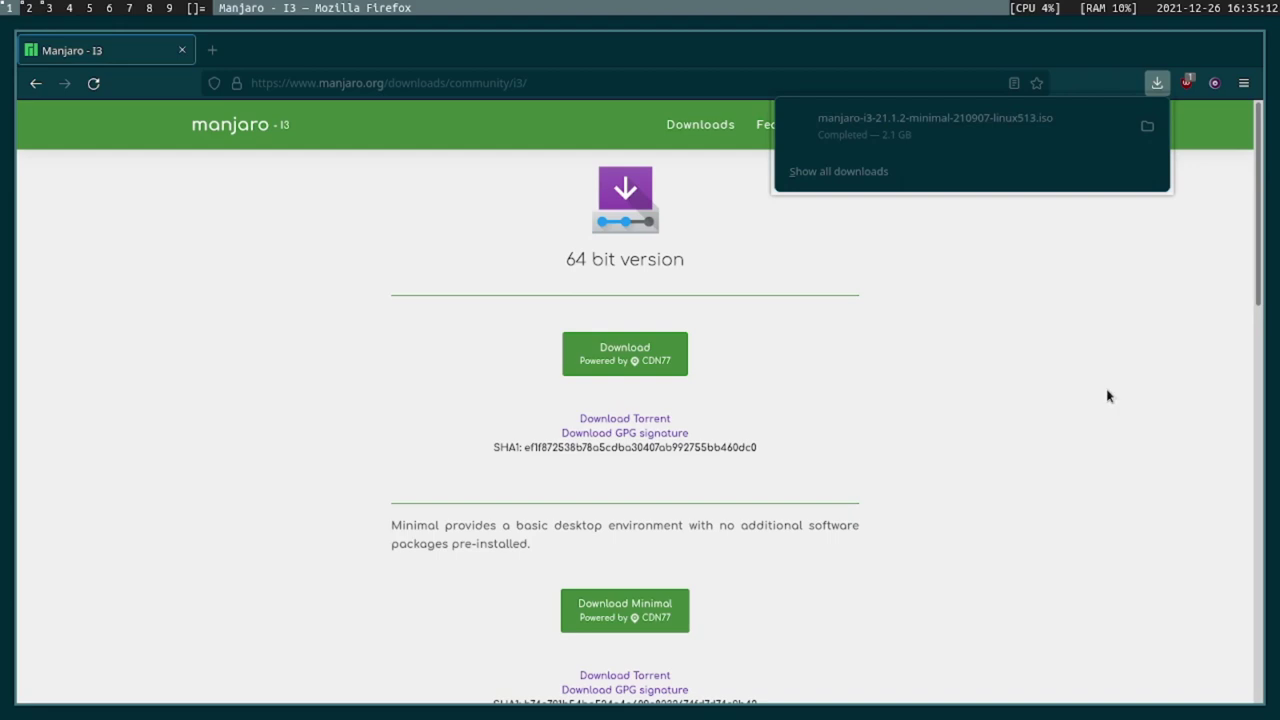
pyautogui.press('super+3')
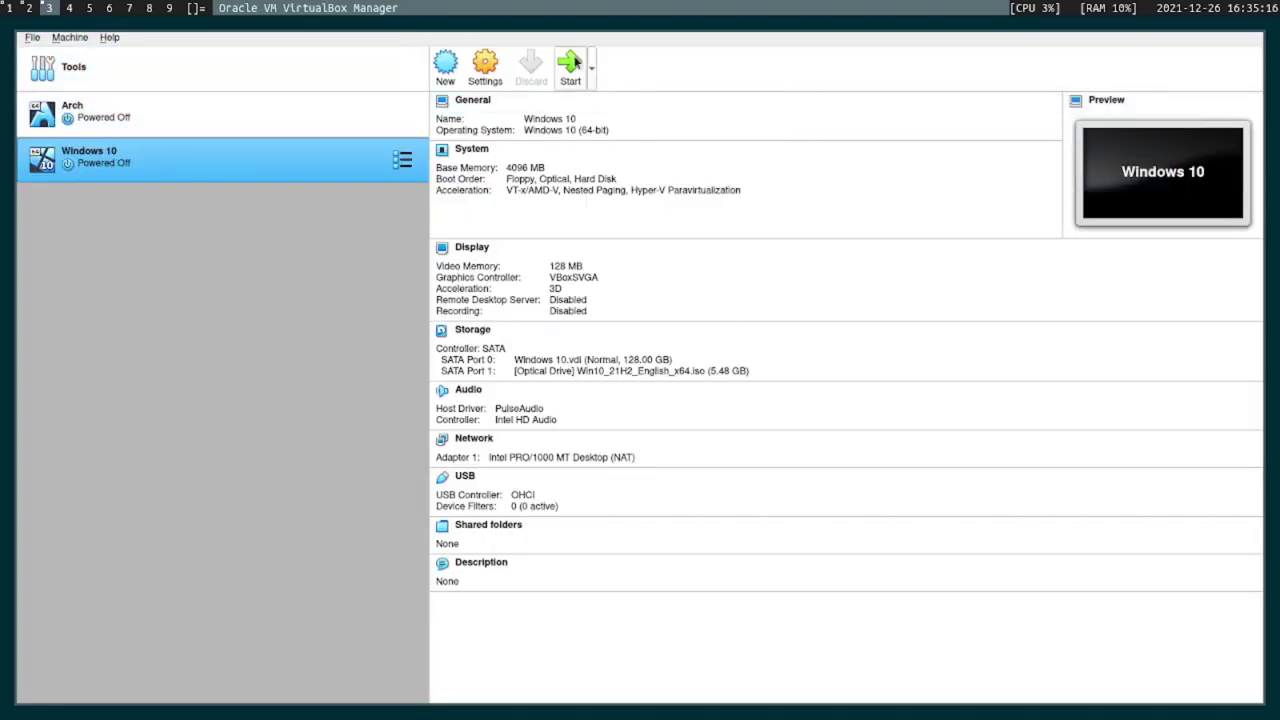
# Name the new VM Manjaro, version Arch Linux (64-bit), with 4096 MB memory.
pyautogui.click(445, 65)
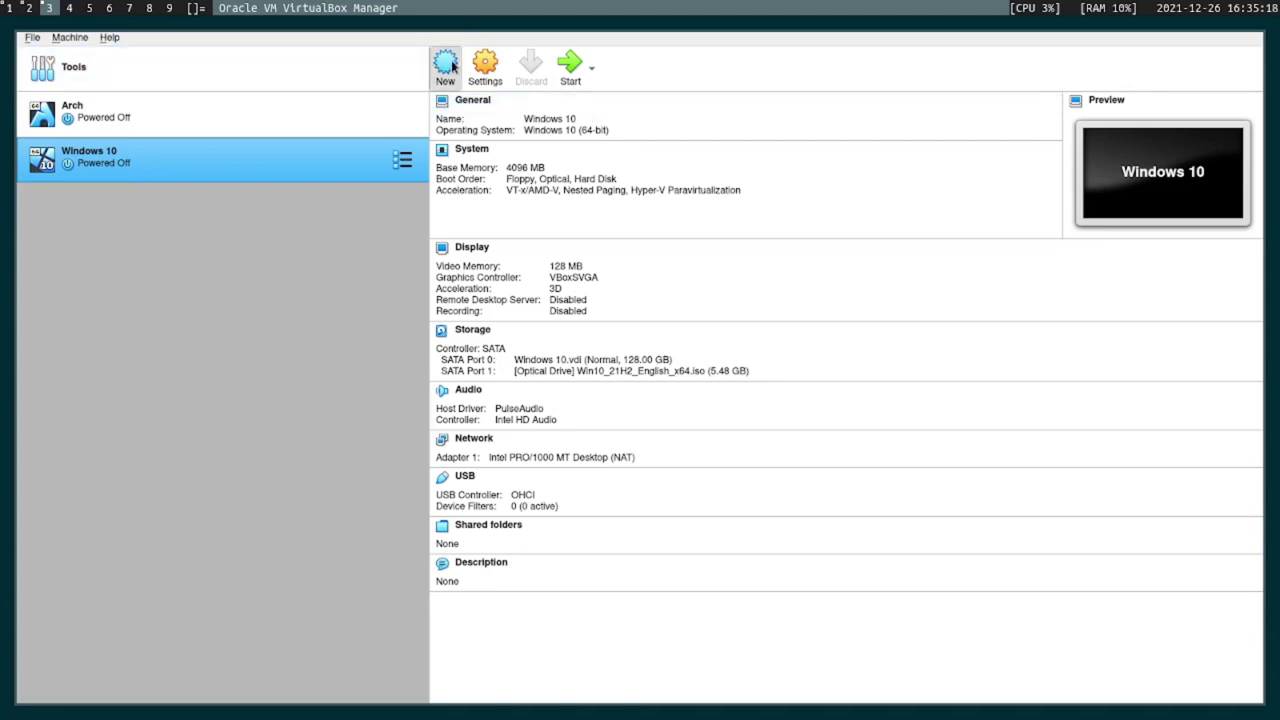
pyautogui.write('M')
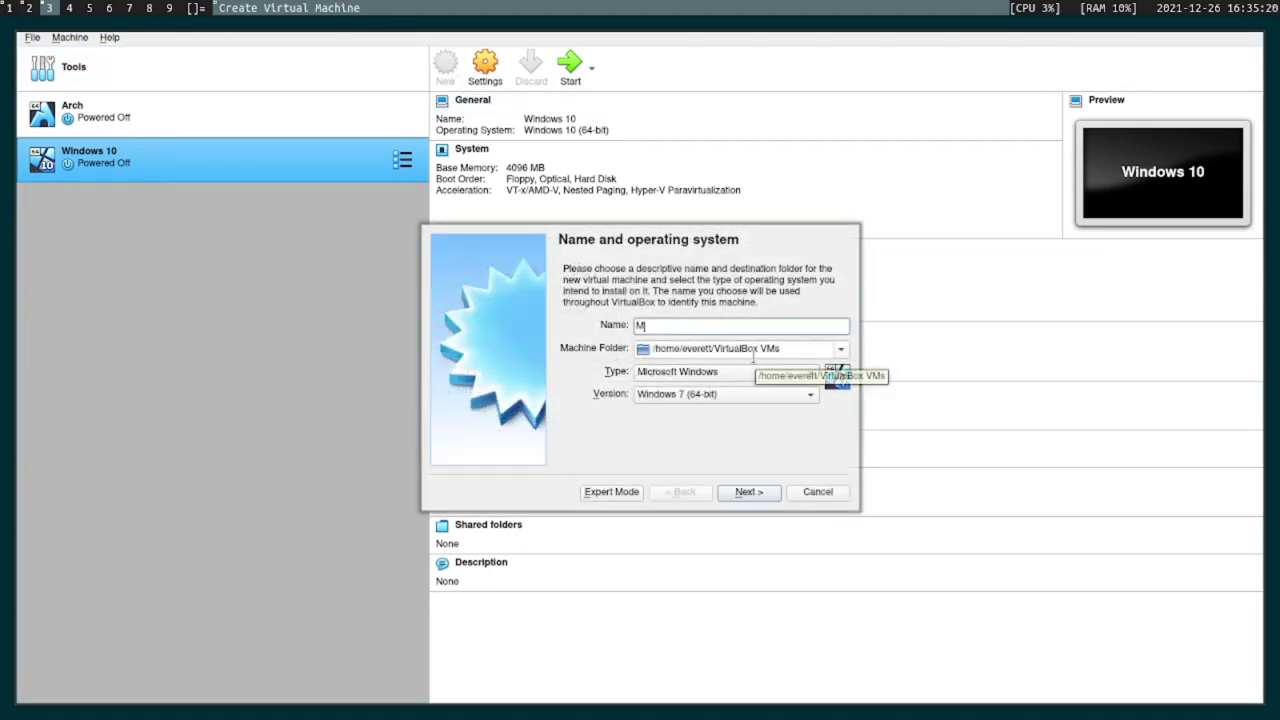
pyautogui.write('anjaro')
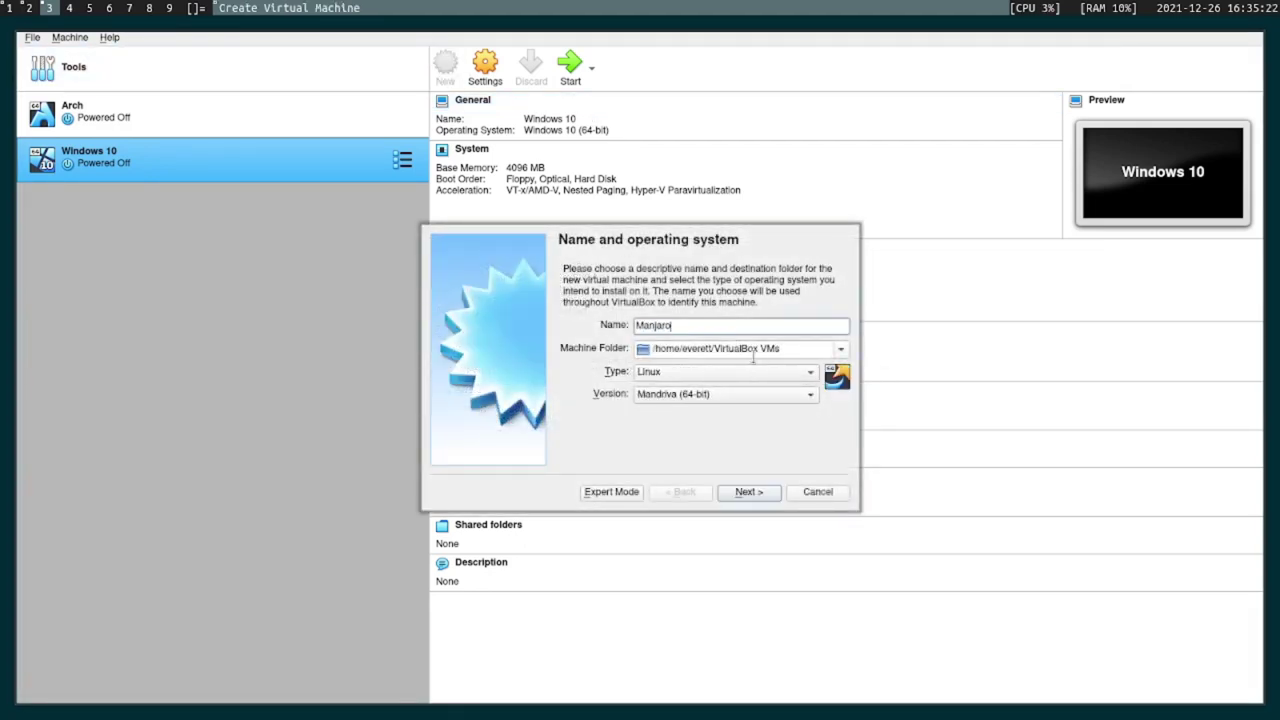
pyautogui.click(735, 397)
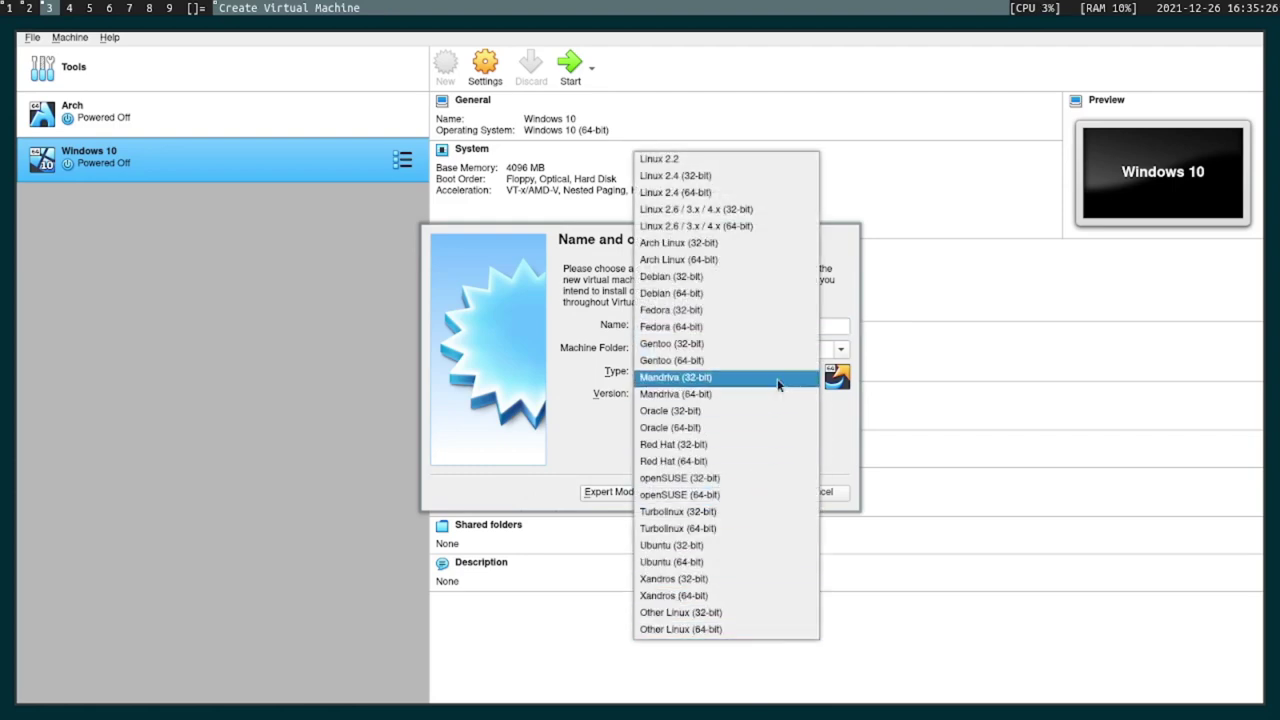
pyautogui.click(748, 264)
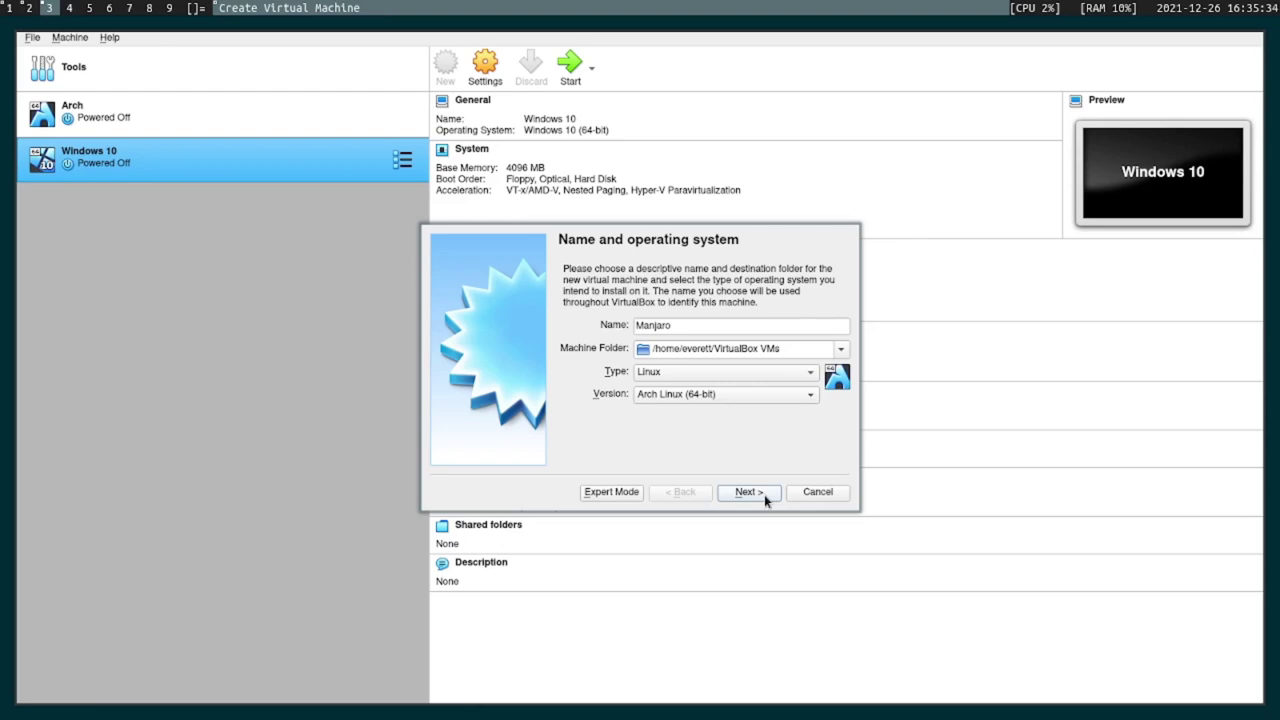
pyautogui.click(764, 494)
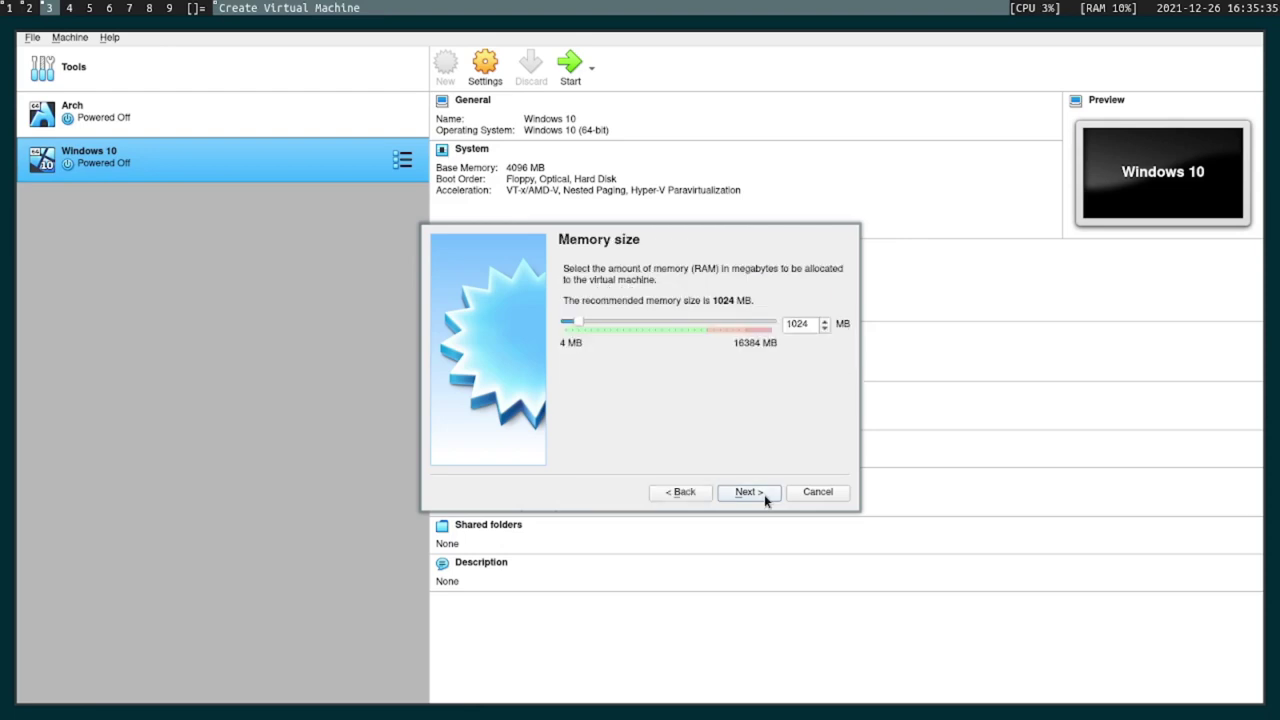
pyautogui.doubleClick(815, 323)
pyautogui.write('4096')
# Give it a new 120 GB VDI virtual hard disk and finish creating the VM.
pyautogui.click(751, 488)
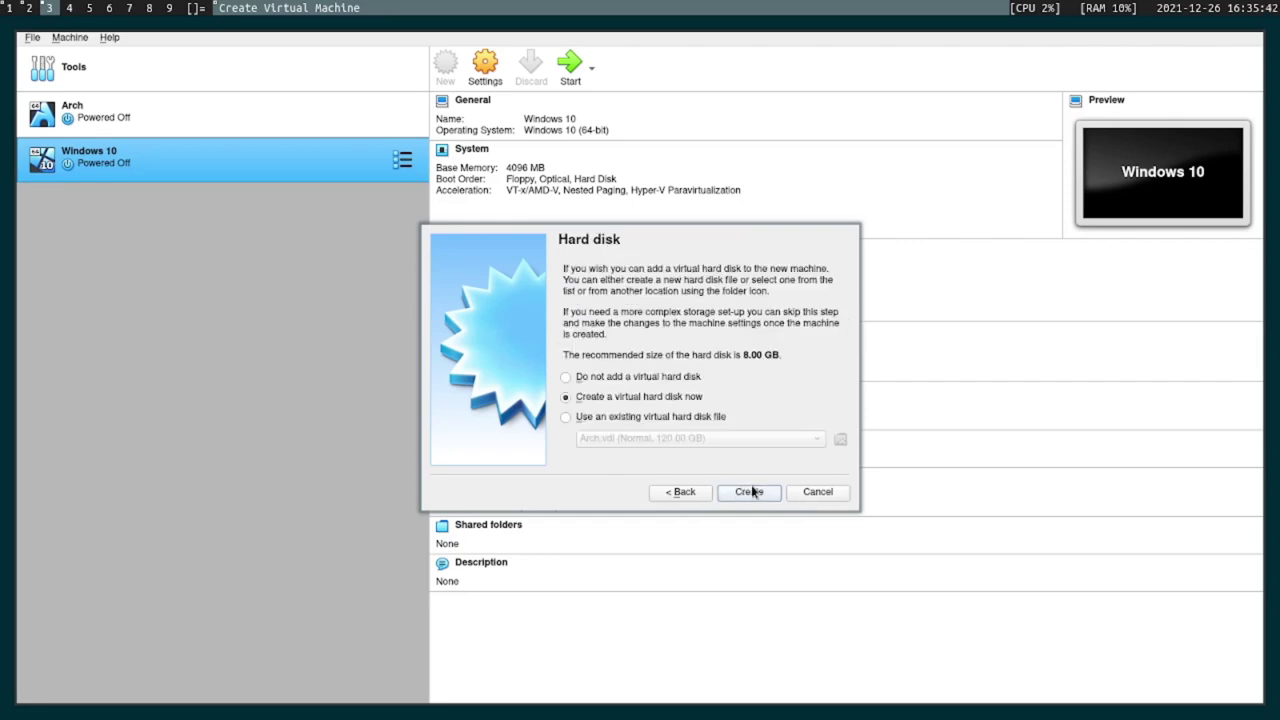
pyautogui.click(760, 491)
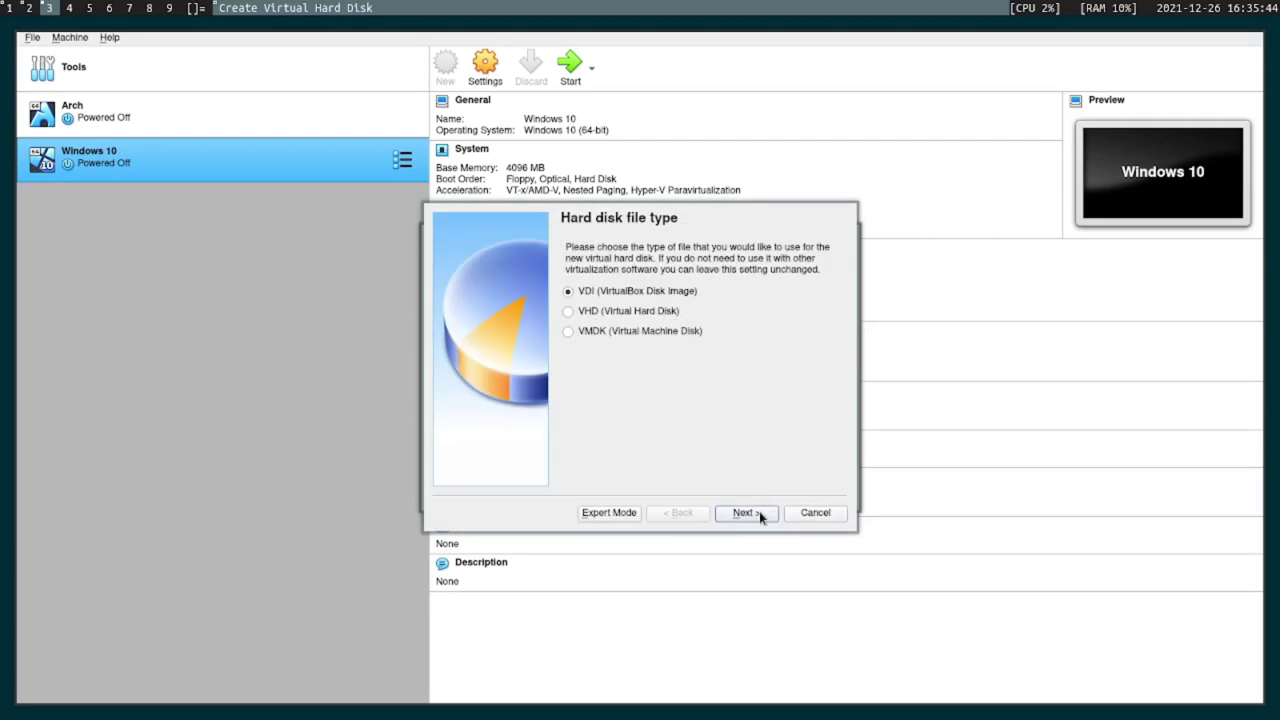
pyautogui.click(759, 513)
pyautogui.click(759, 514)
pyautogui.click(817, 360)
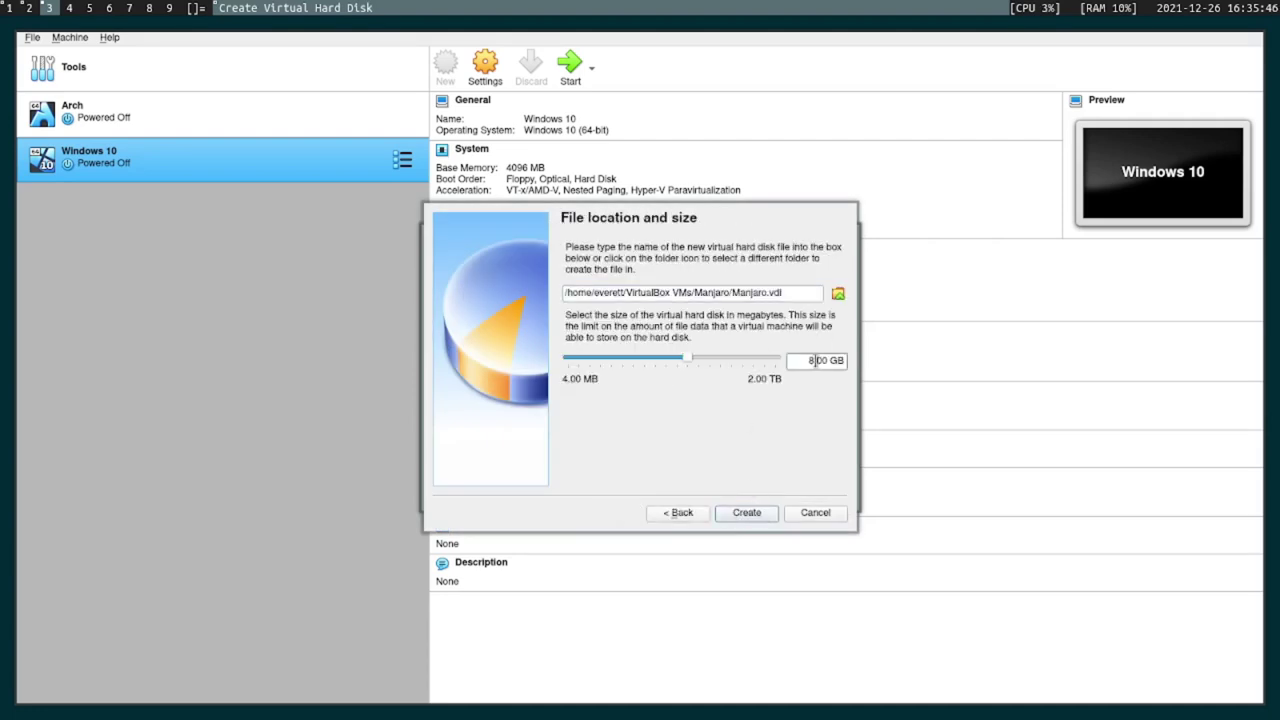
pyautogui.press('BackSpace')
pyautogui.press('BackSpace')
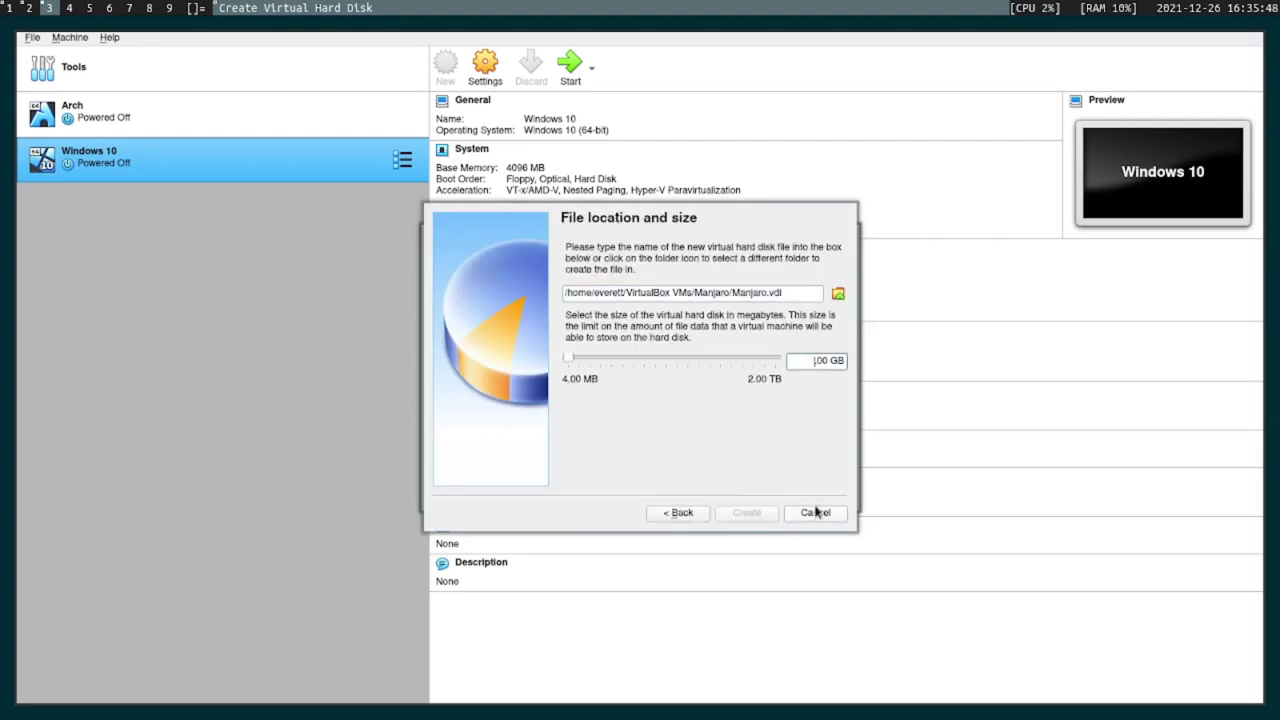
pyautogui.write('120.')
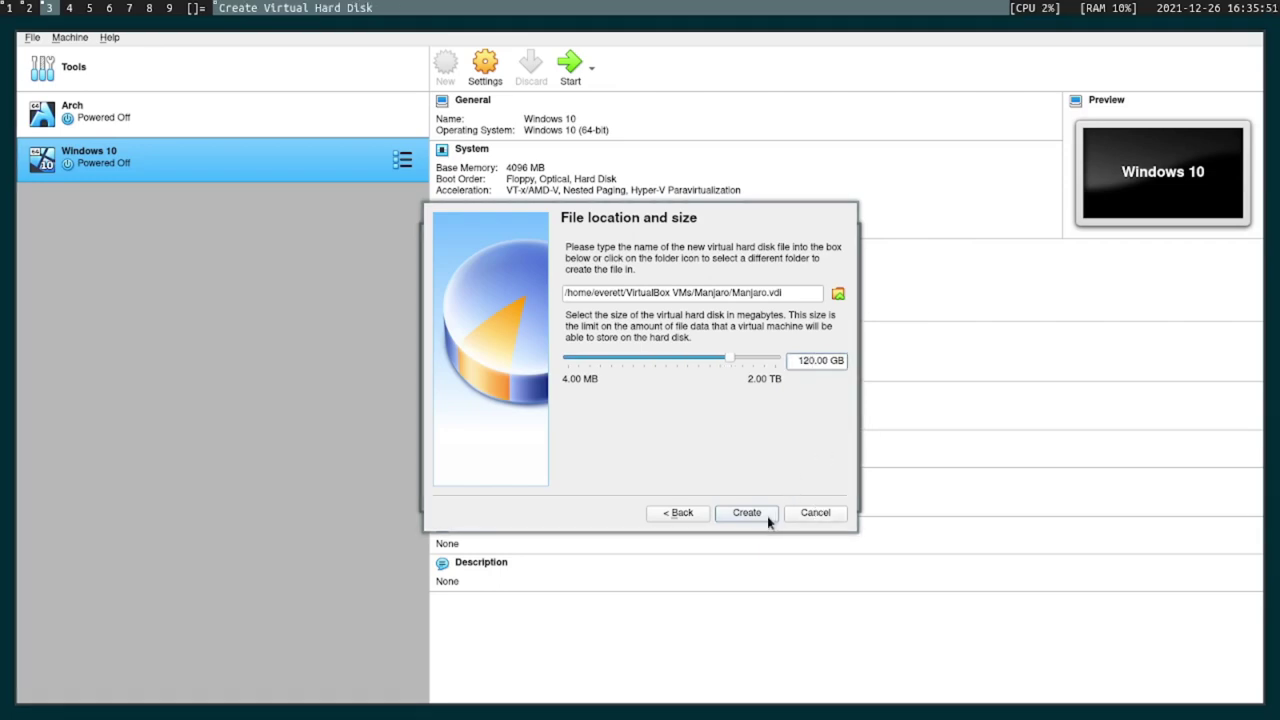
pyautogui.click(768, 514)
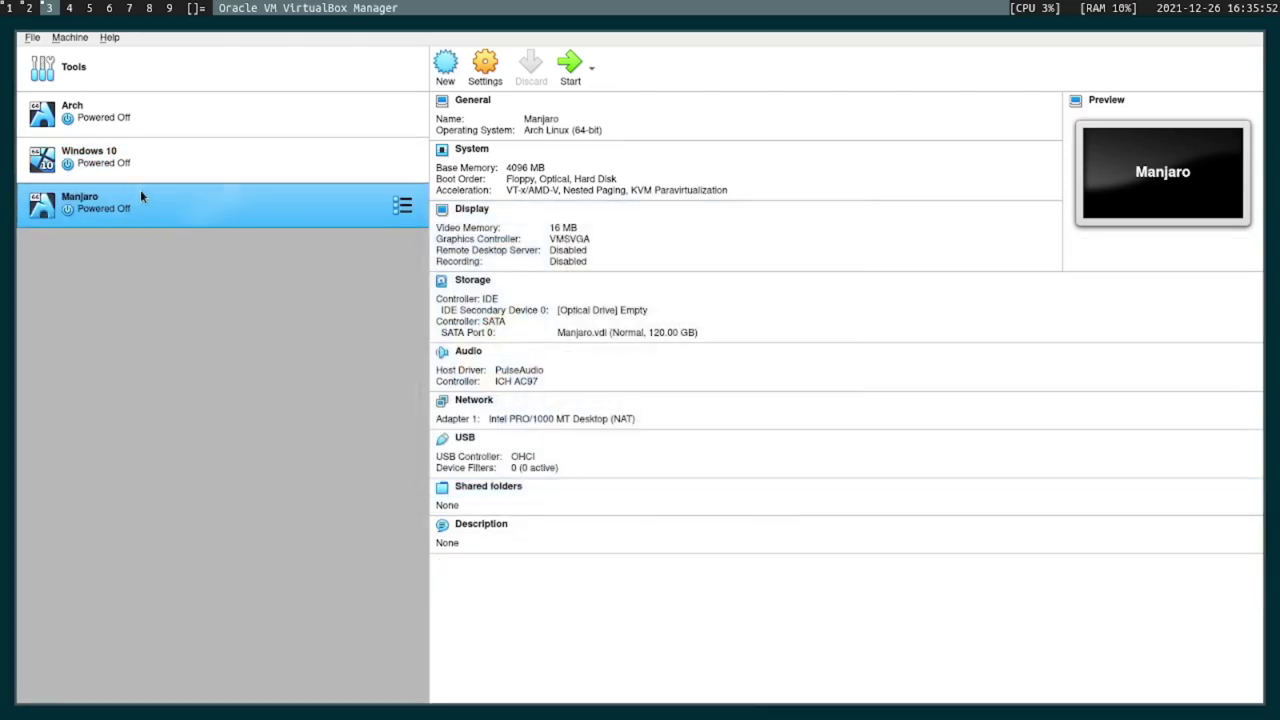
# Attach the manjaro-i3 minimal ISO to the Manjaro VM's optical drive and start the VM.
pyautogui.rightClick(150, 196)
pyautogui.click(282, 205)
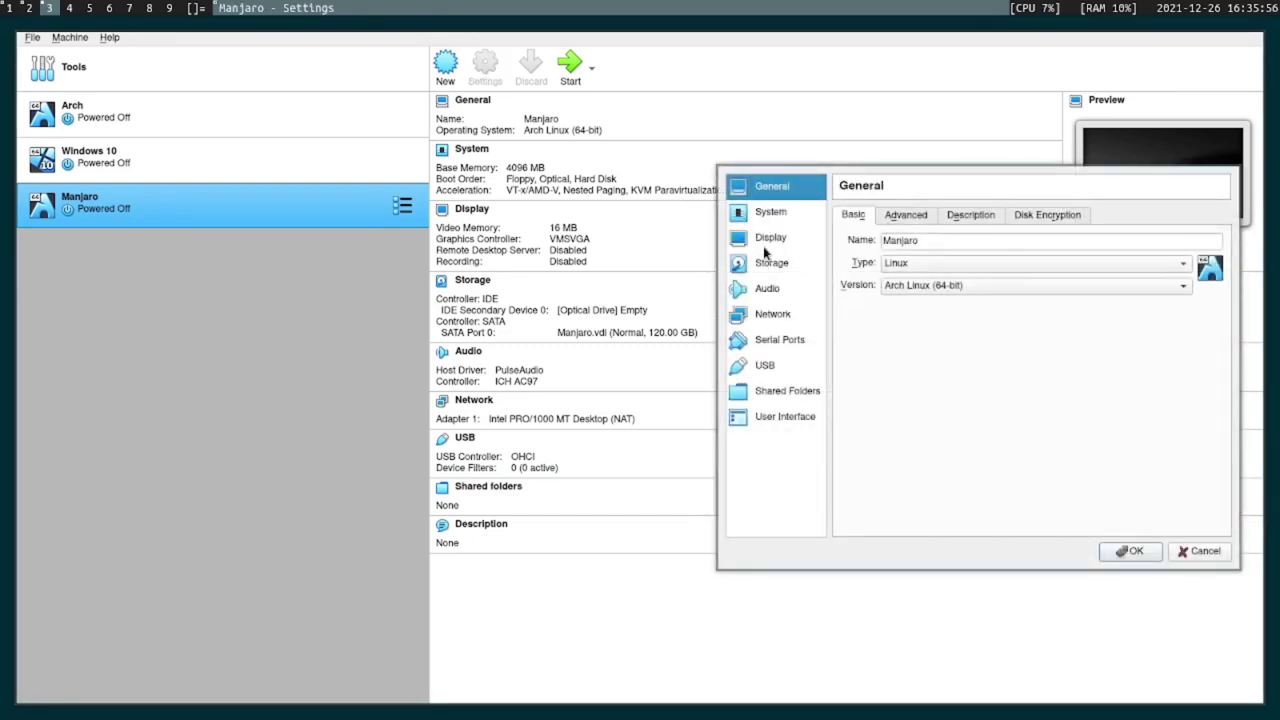
pyautogui.click(779, 264)
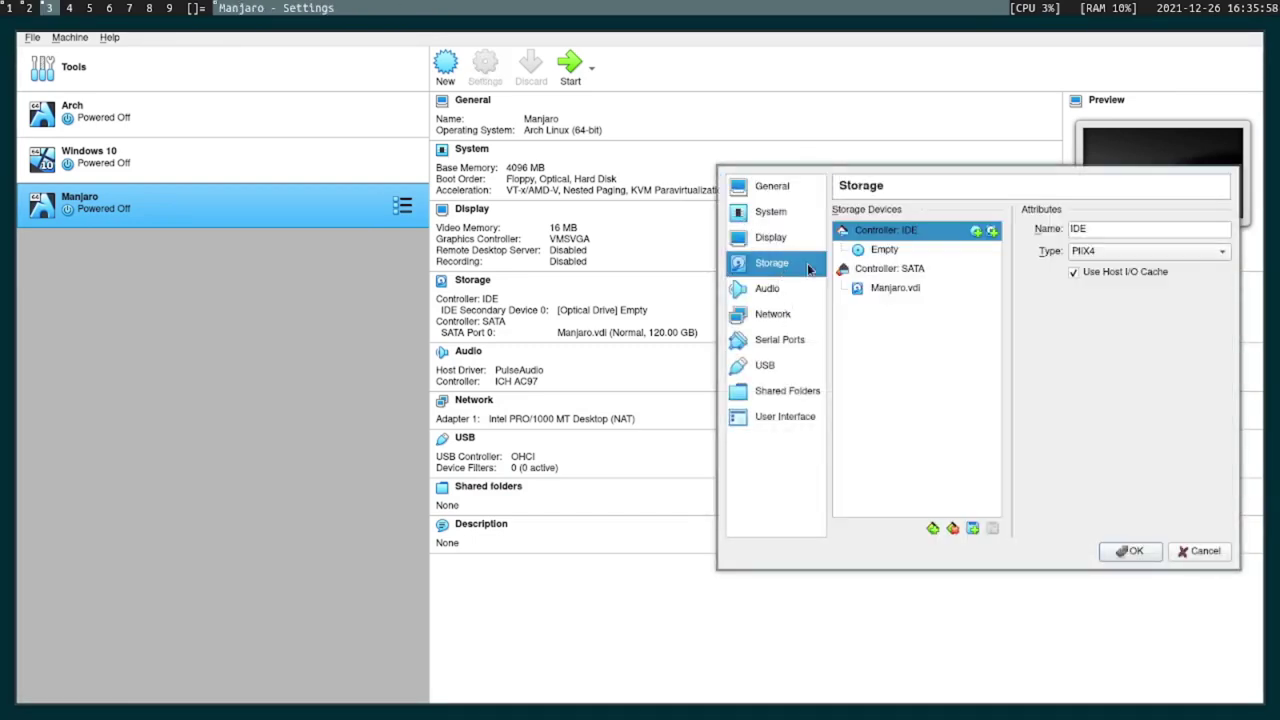
pyautogui.click(882, 250)
pyautogui.click(1222, 230)
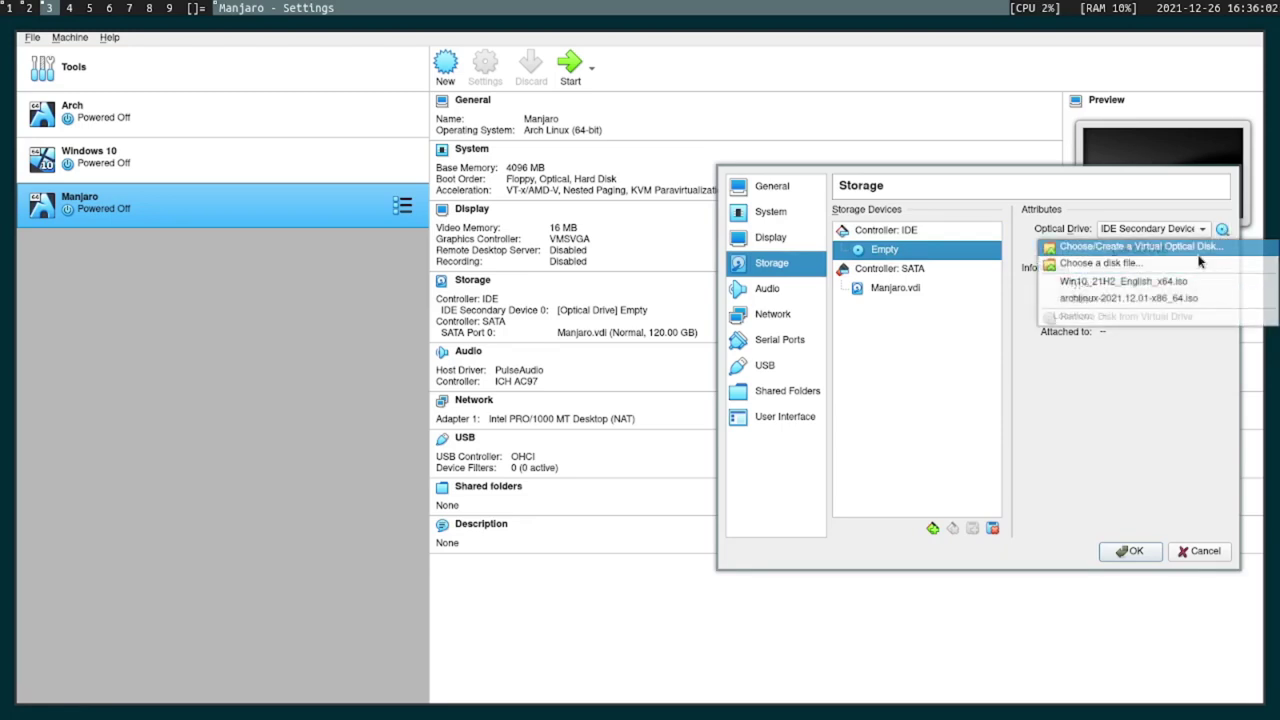
pyautogui.click(1194, 265)
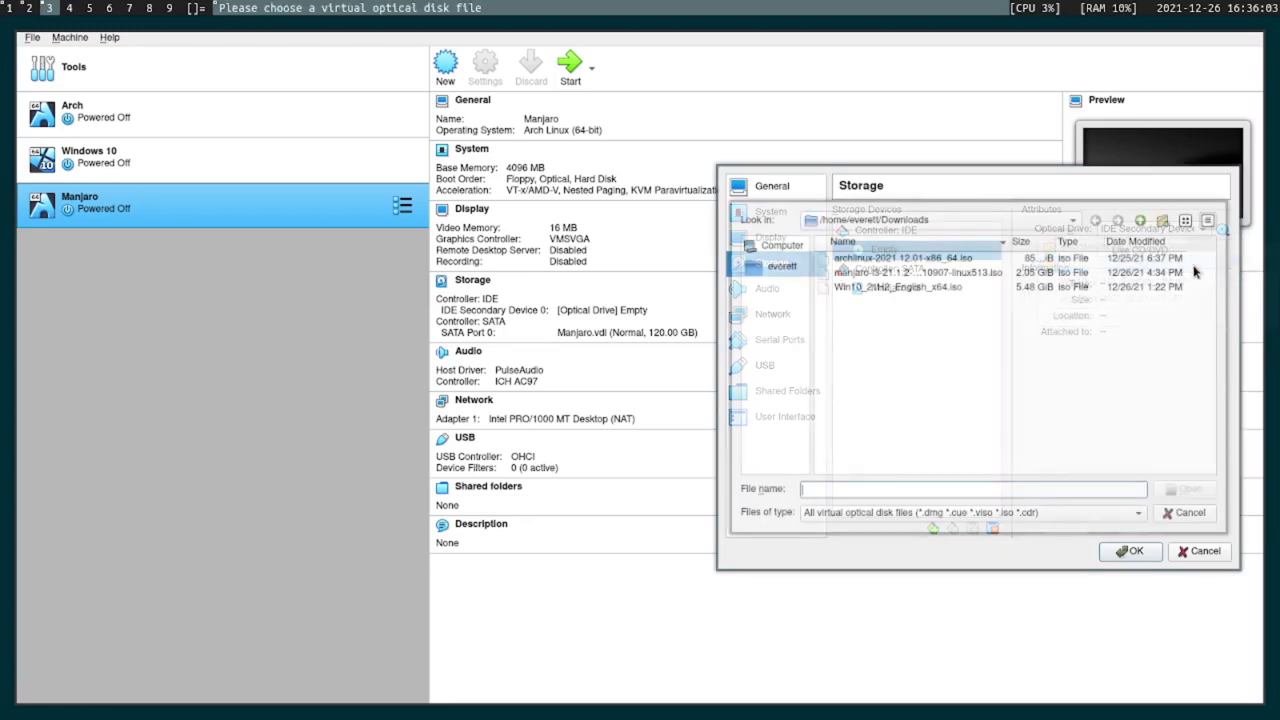
pyautogui.click(905, 274)
pyautogui.click(1187, 489)
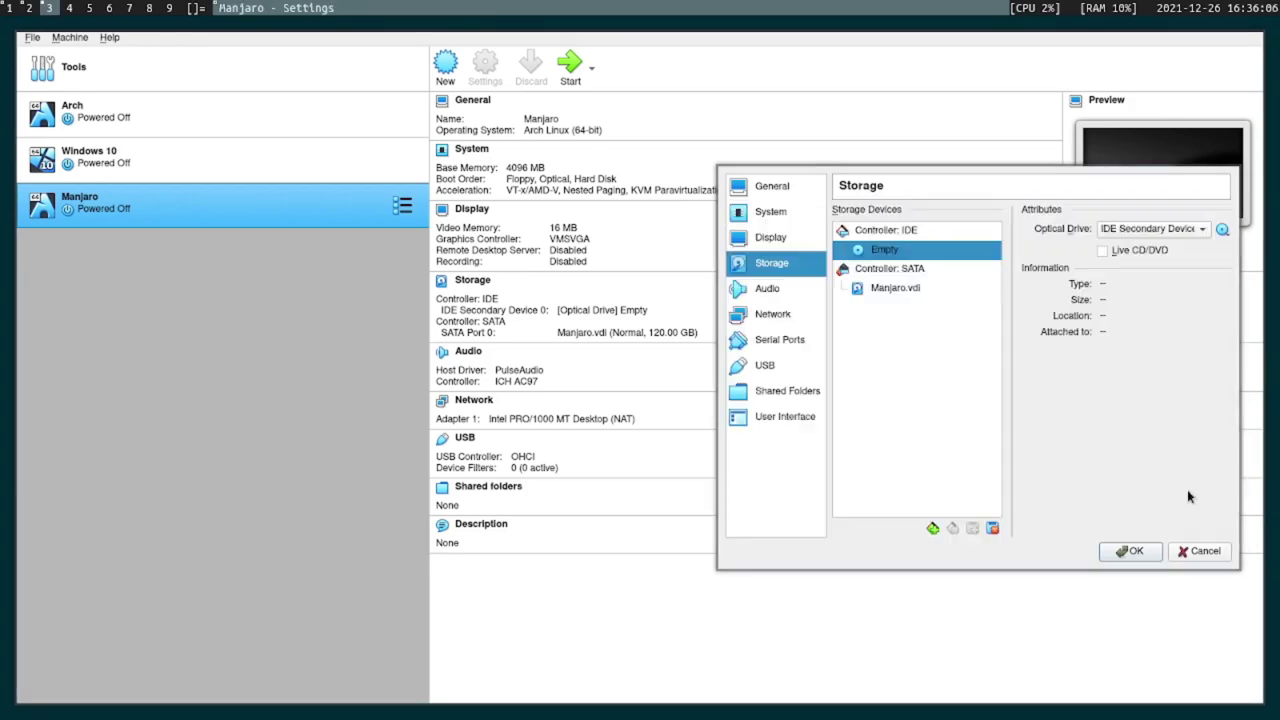
pyautogui.click(1134, 553)
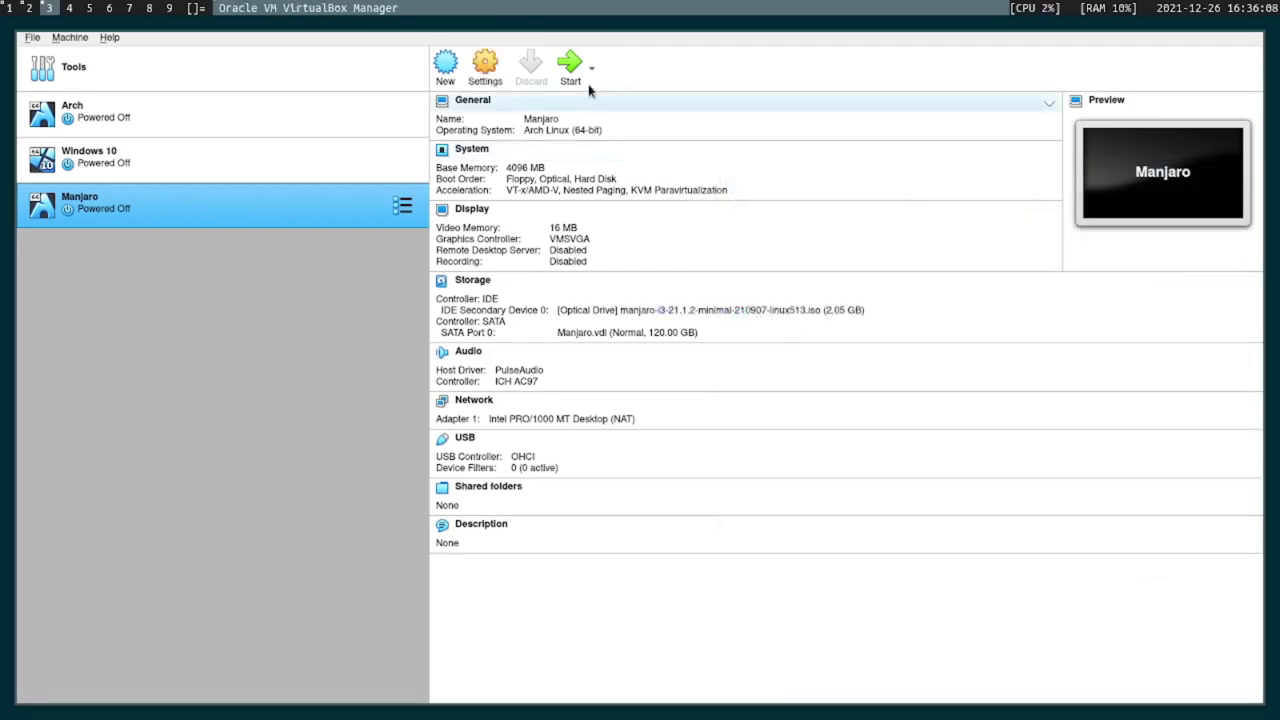
pyautogui.click(571, 72)
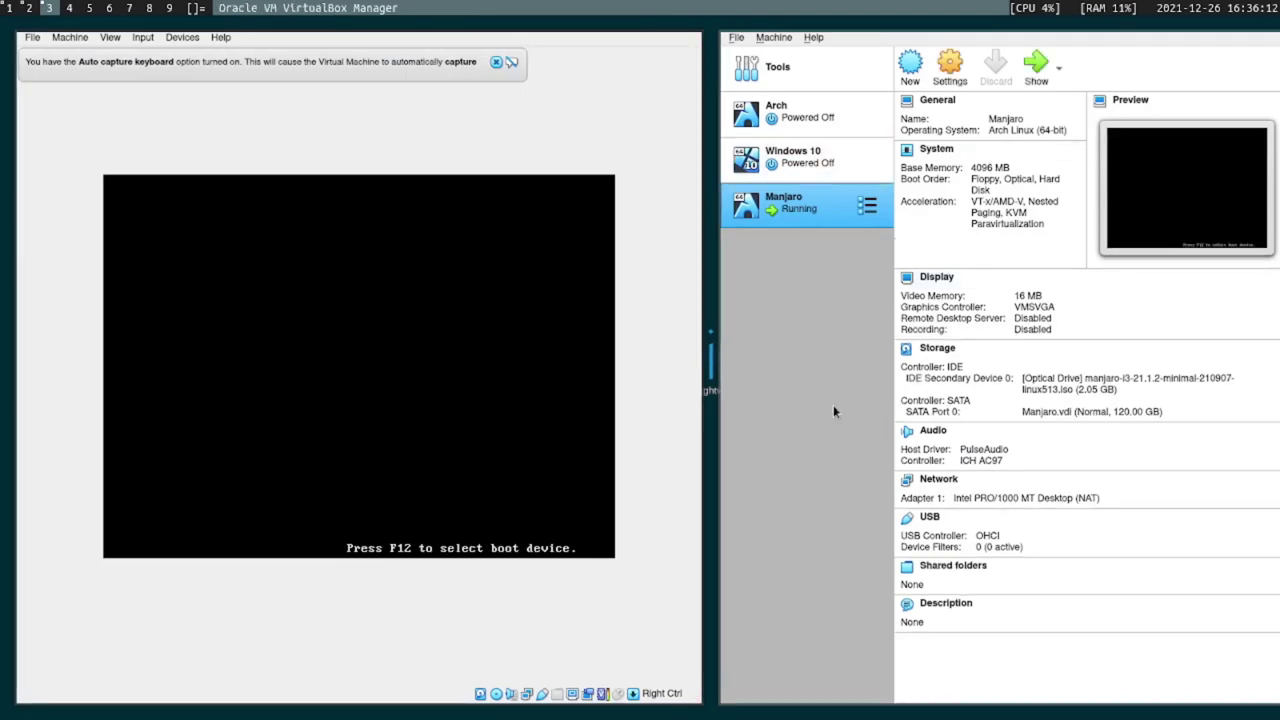
# Boot the live ISO with open source drivers and dismiss the keyboard and mouse notices.
pyautogui.press('super+shift+c')
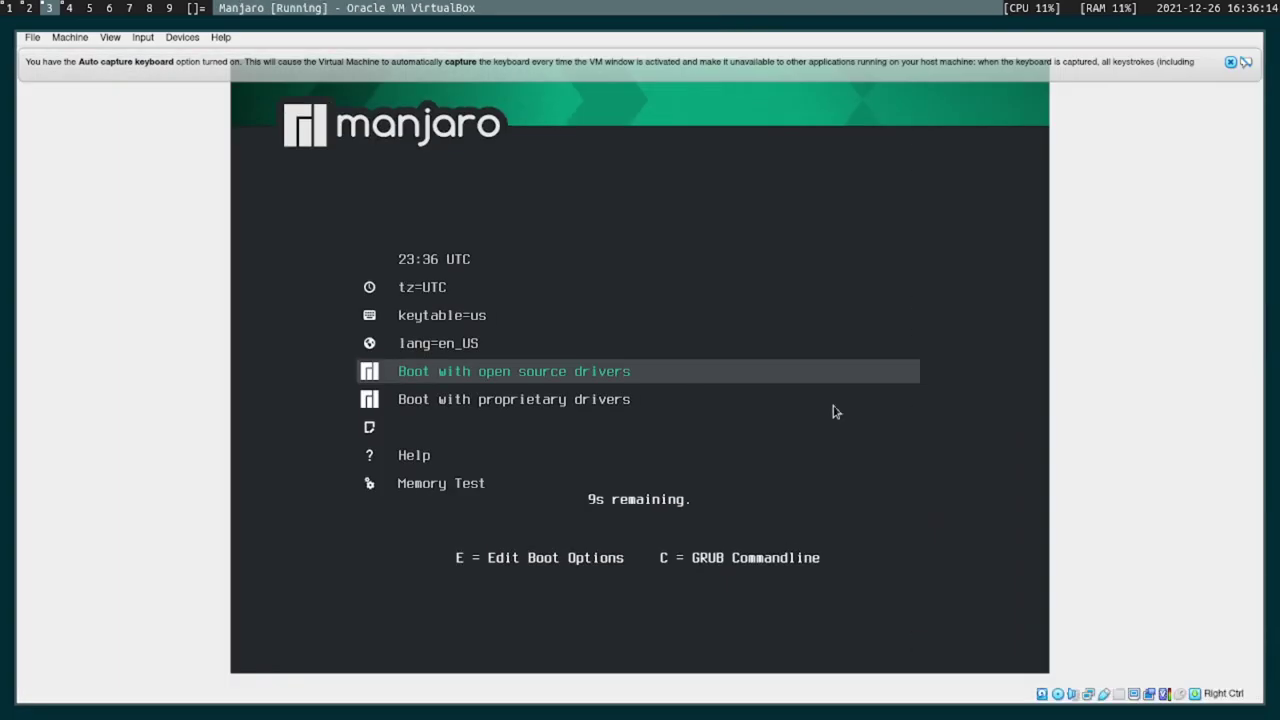
pyautogui.press('Down')
pyautogui.press('Up')
pyautogui.press('Return')
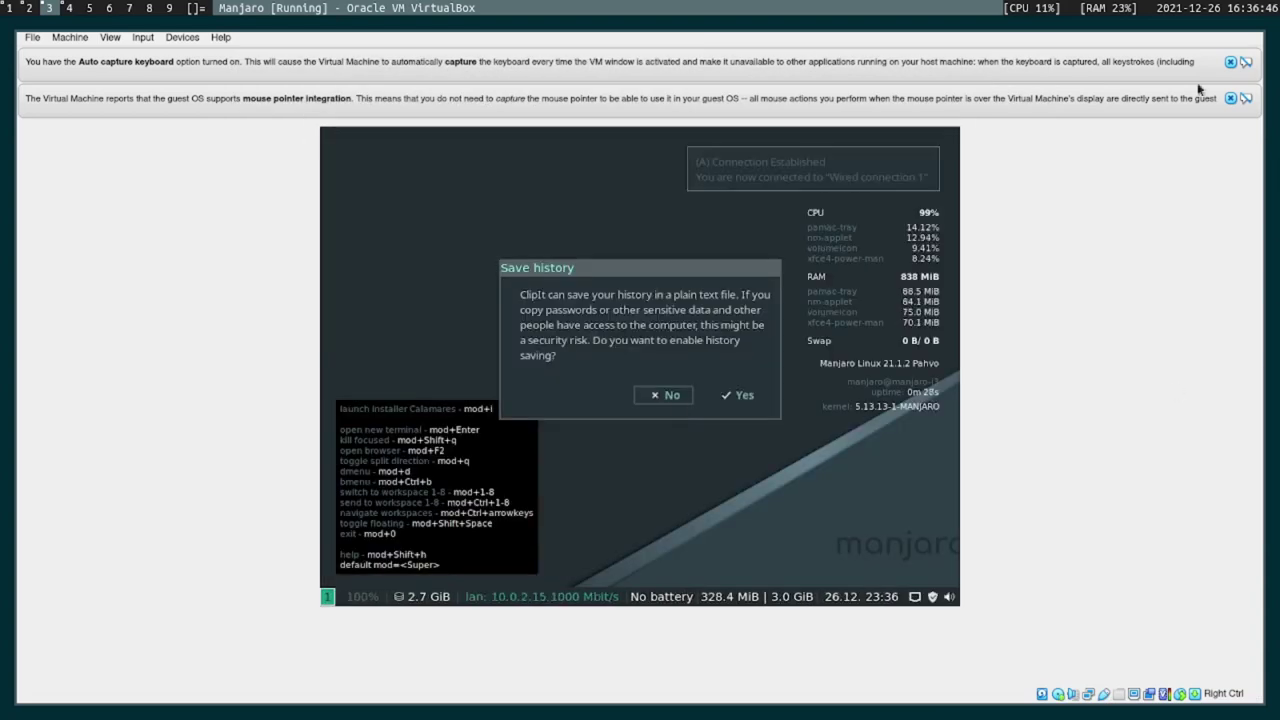
pyautogui.click(1230, 97)
pyautogui.click(1230, 63)
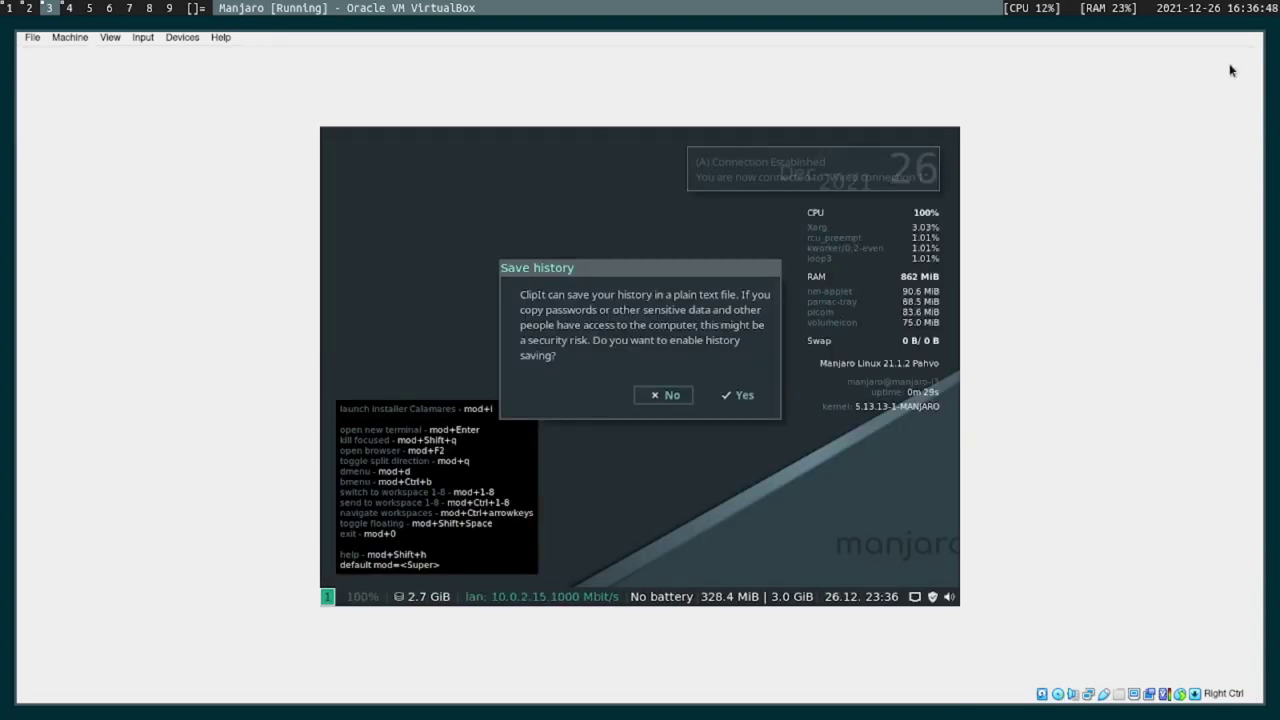
# Put the VM in full-screen mode, decline ClipIt history saving, and launch the Calamares installer.
pyautogui.click(110, 37)
pyautogui.click(119, 52)
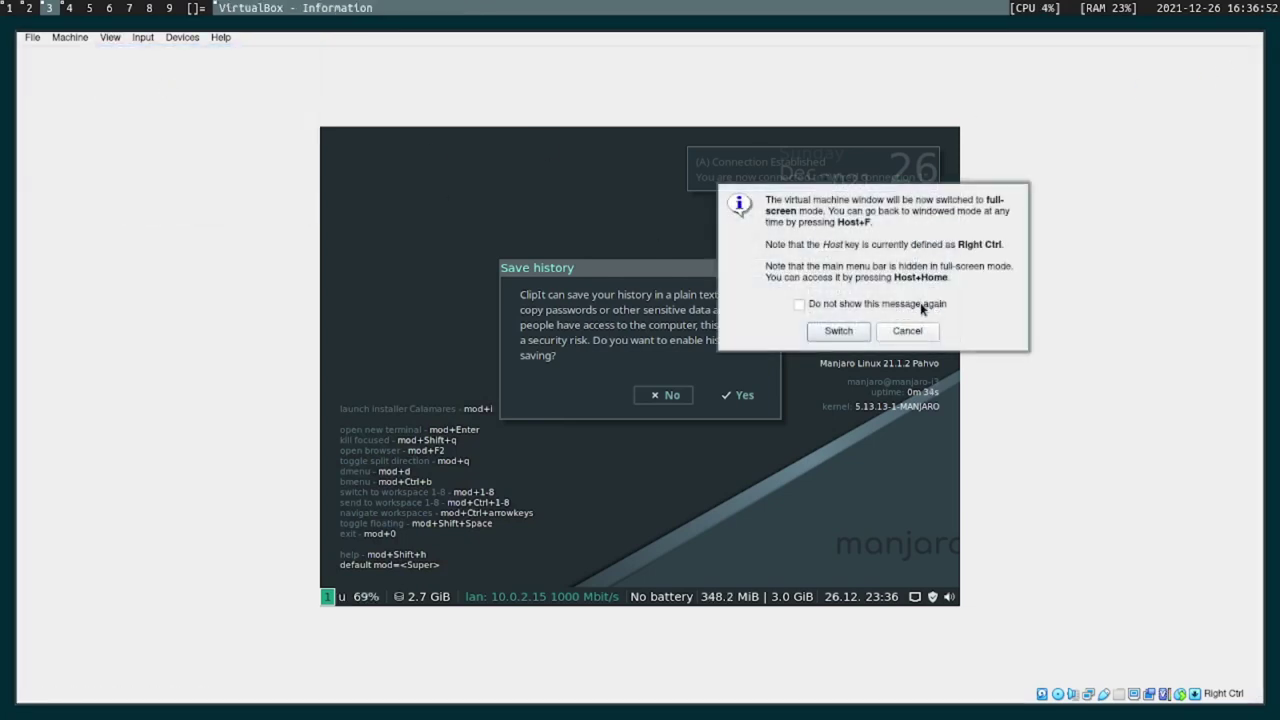
pyautogui.click(836, 332)
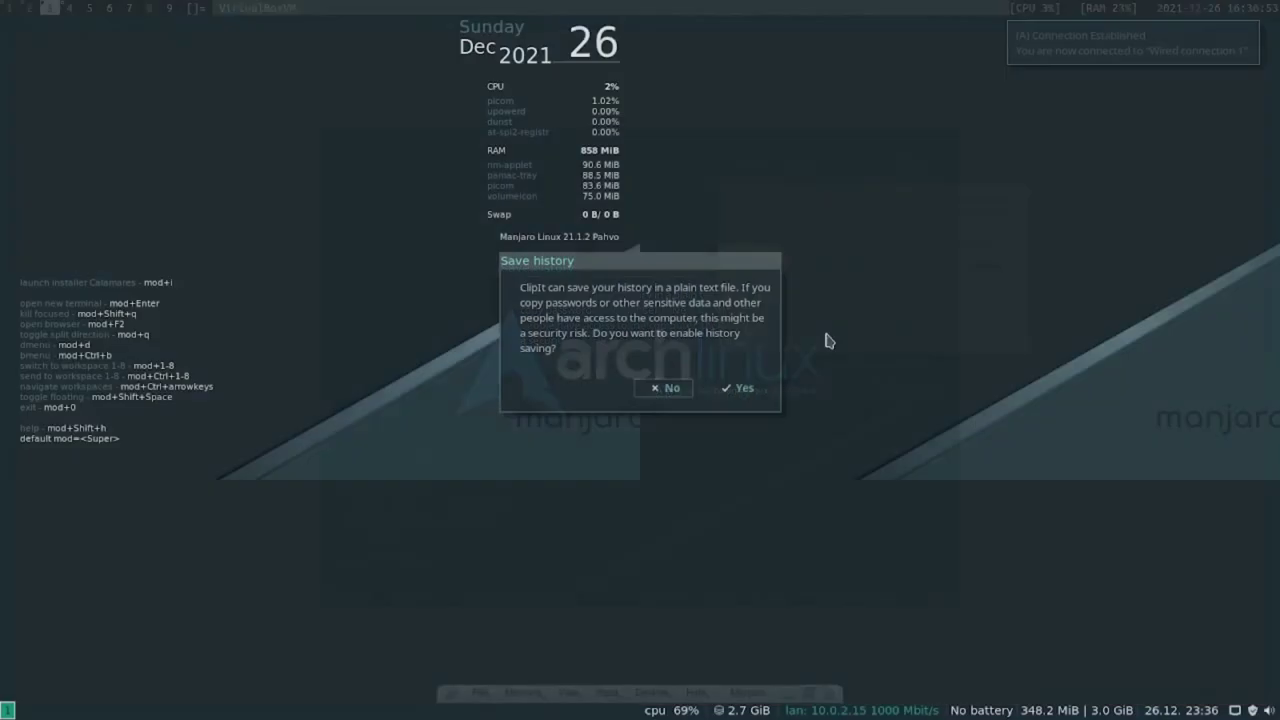
pyautogui.click(672, 389)
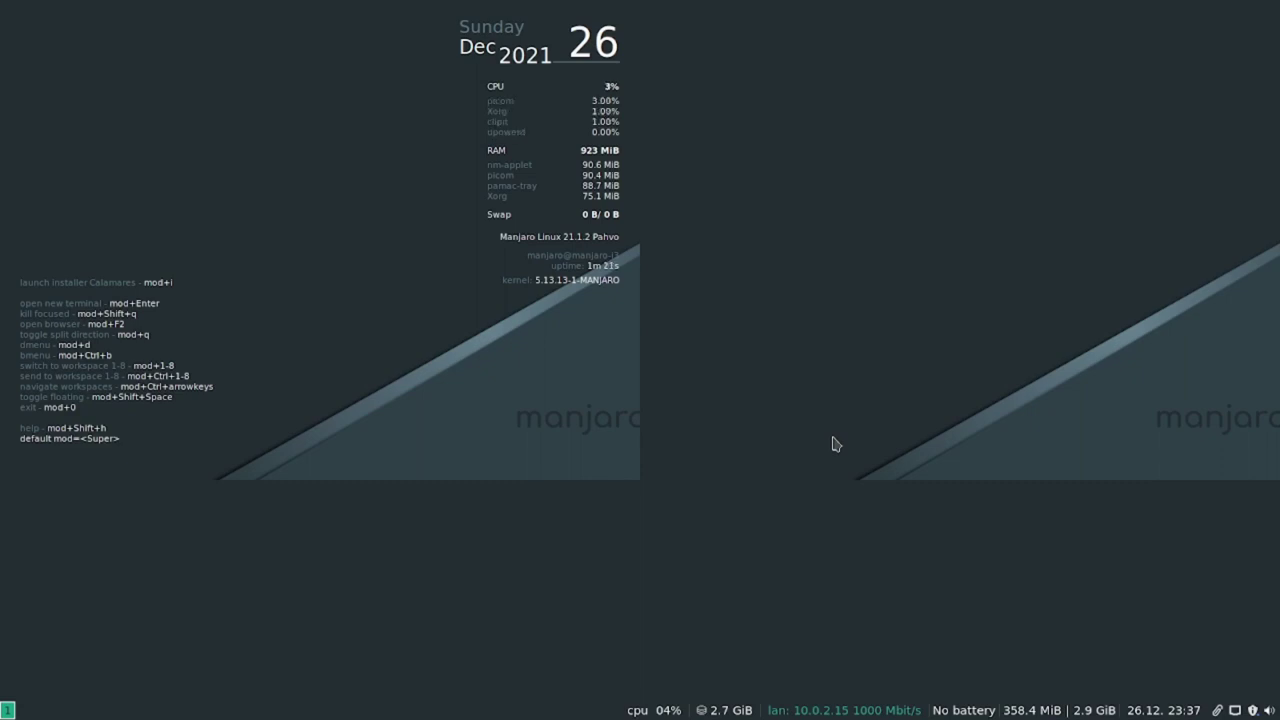
pyautogui.press('super+i')
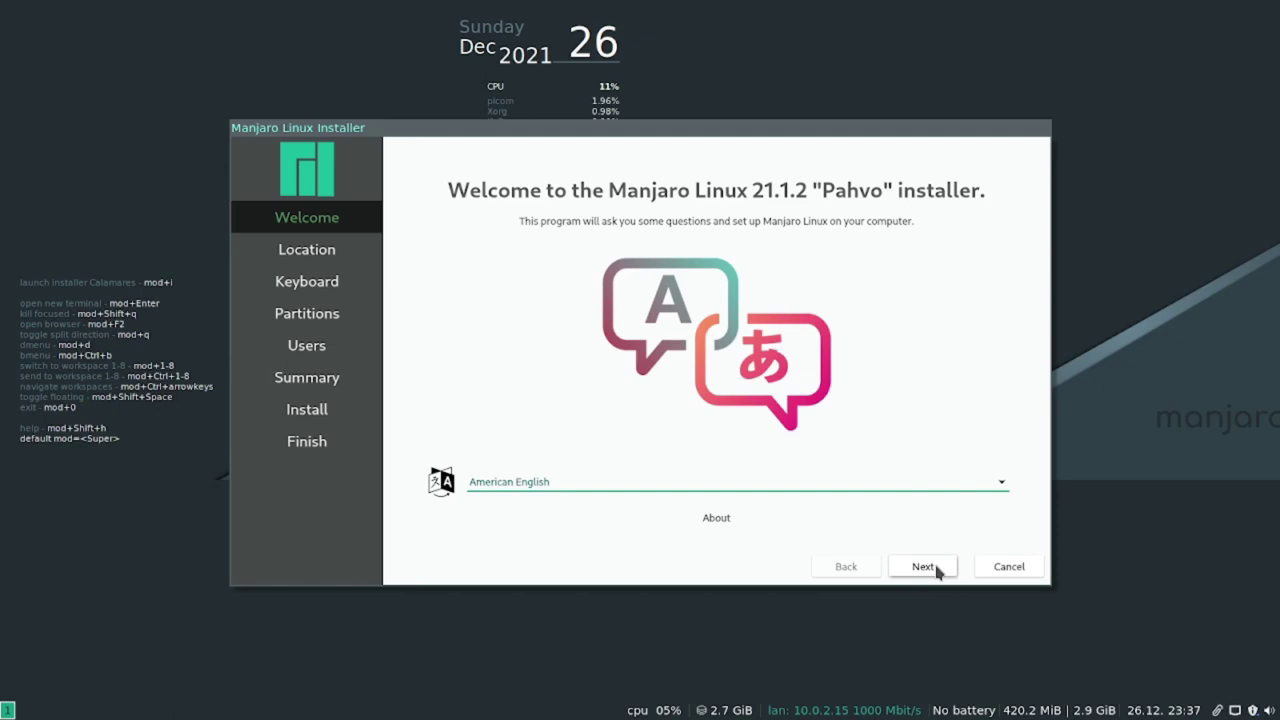
# Accept American English, America/Phoenix, the default keyboard layout, and erasing the whole disk.
pyautogui.click(937, 570)
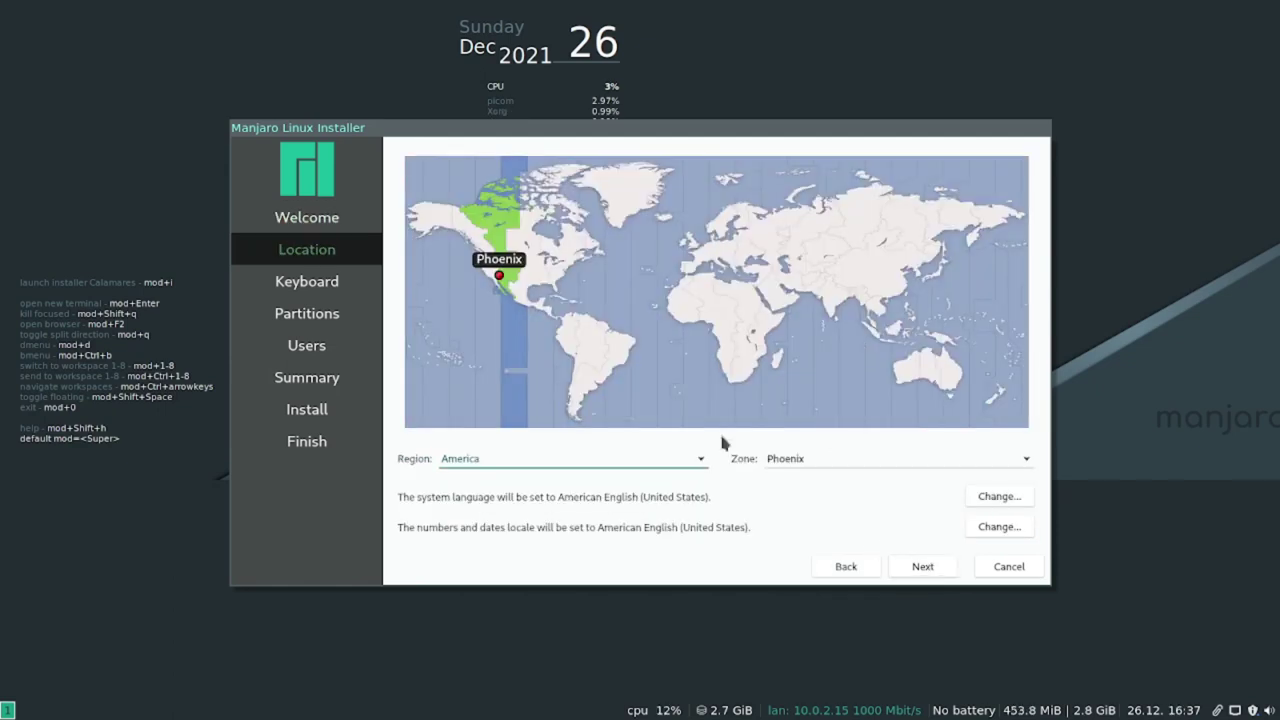
pyautogui.click(929, 567)
pyautogui.click(928, 567)
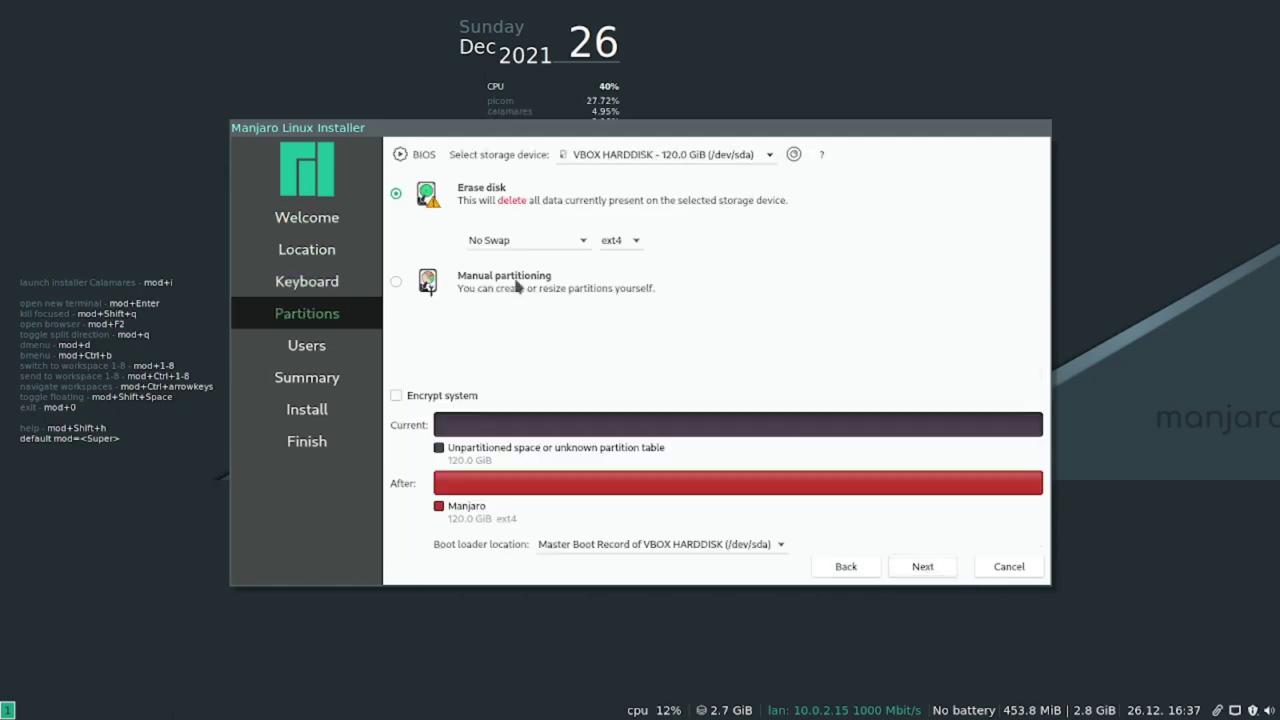
pyautogui.click(920, 566)
# Enter the user's full name and password, reuse it for administrator, and install now.
pyautogui.write('Everett JOnes')
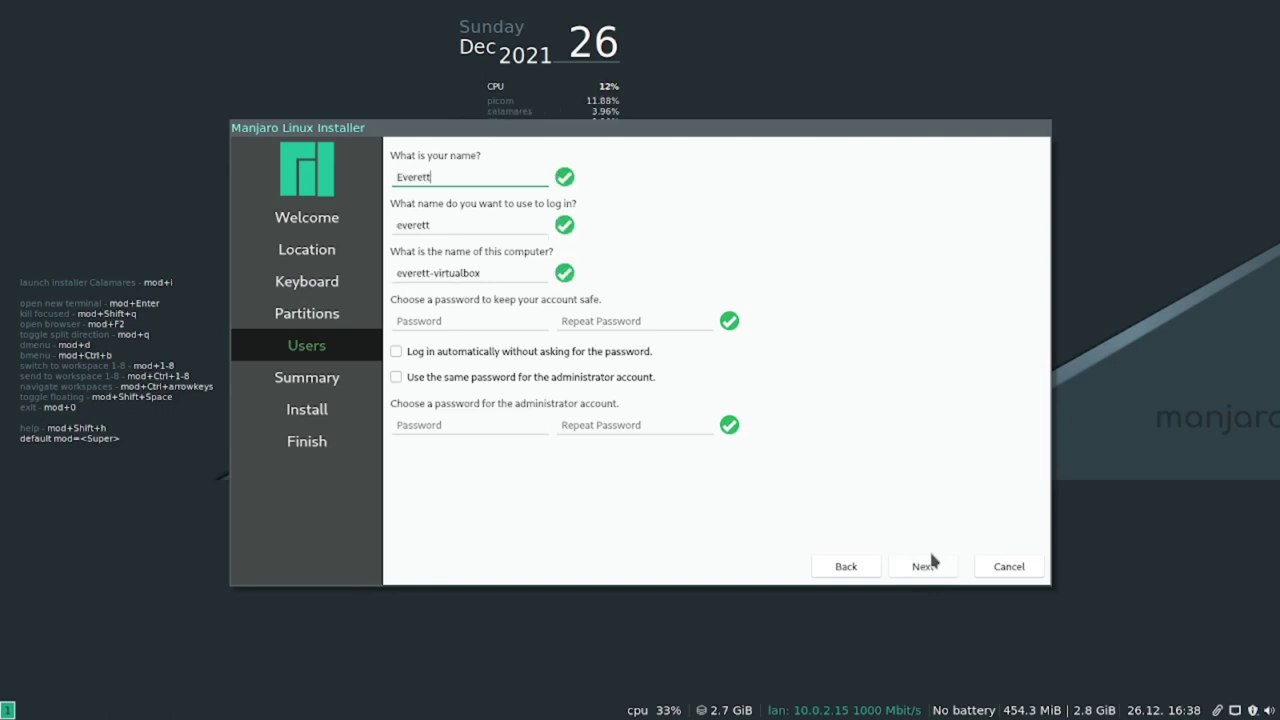
pyautogui.click(466, 376)
pyautogui.click(457, 320)
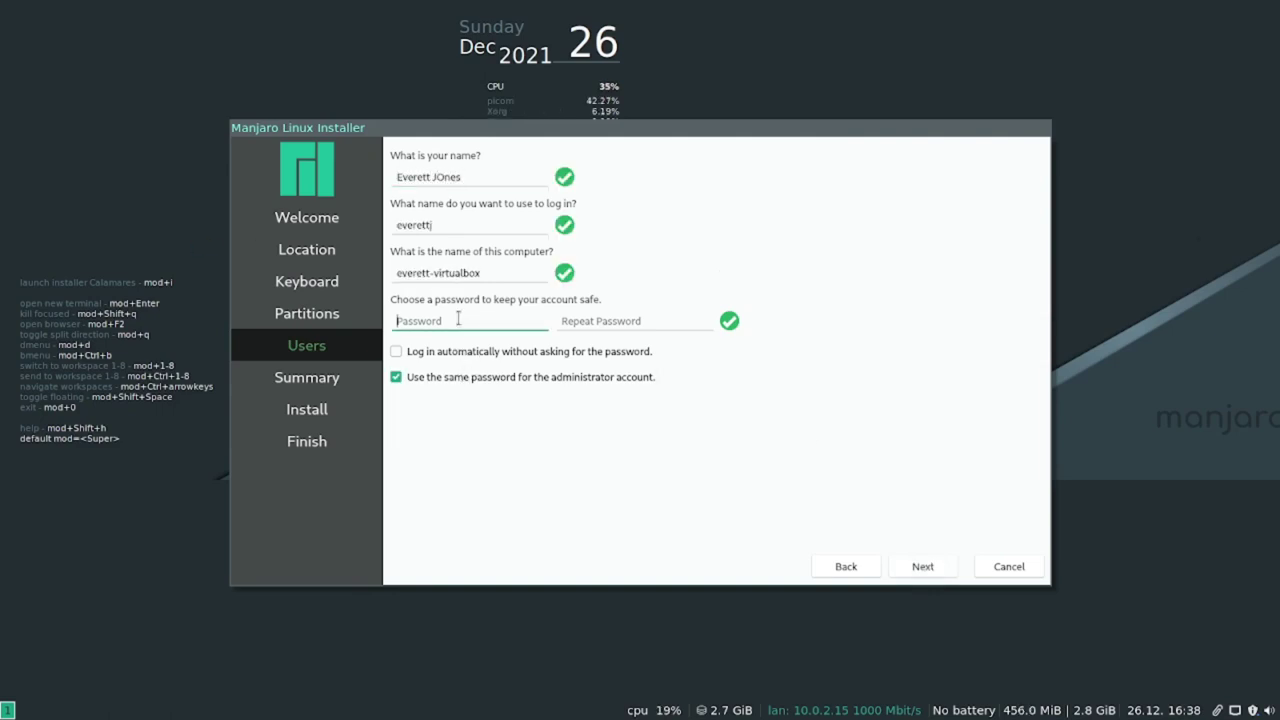
pyautogui.press('Tab')
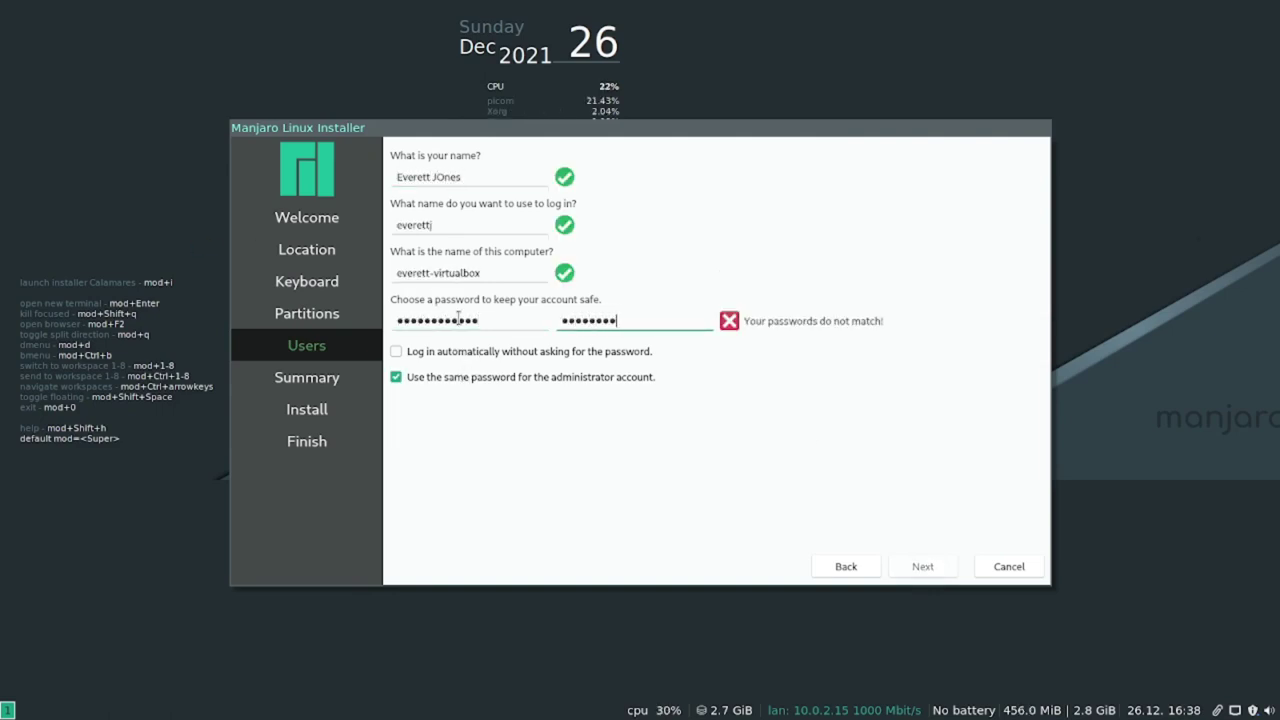
pyautogui.click(918, 568)
pyautogui.click(920, 567)
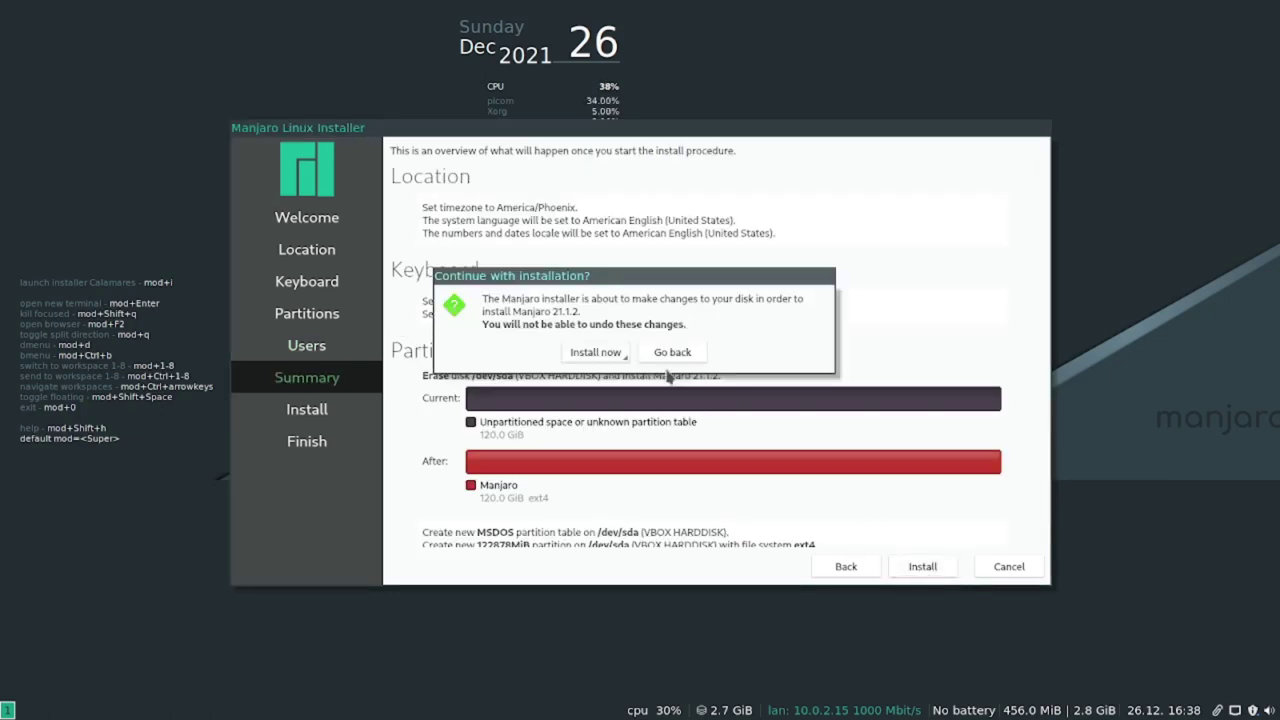
pyautogui.click(597, 353)
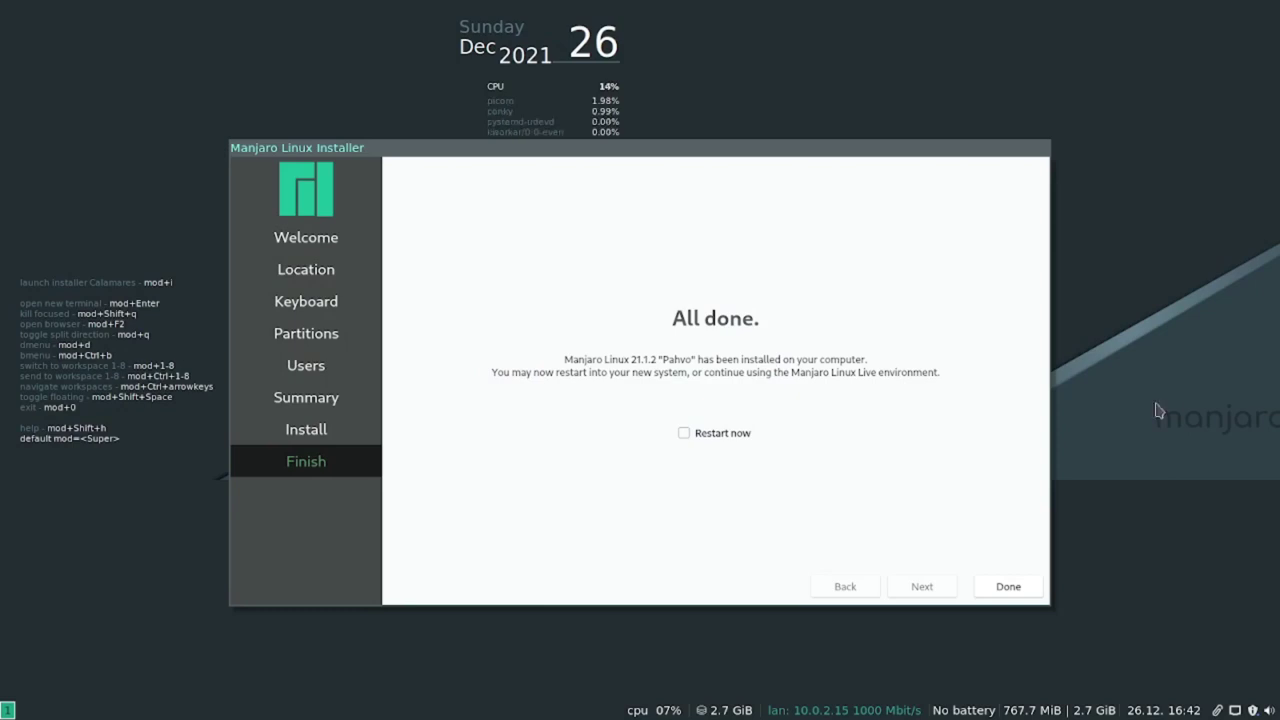
# Restart into the installed system, log in with the account password, and decline clipboard history.
pyautogui.click(684, 433)
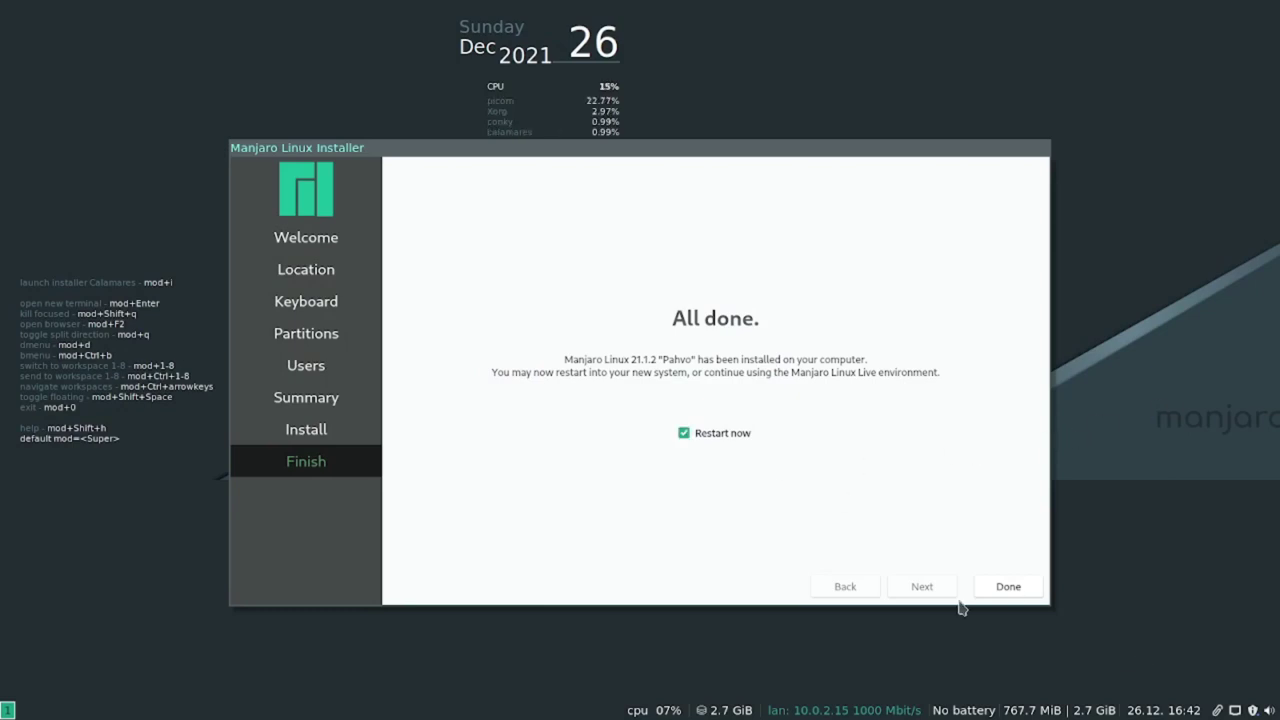
pyautogui.click(1008, 586)
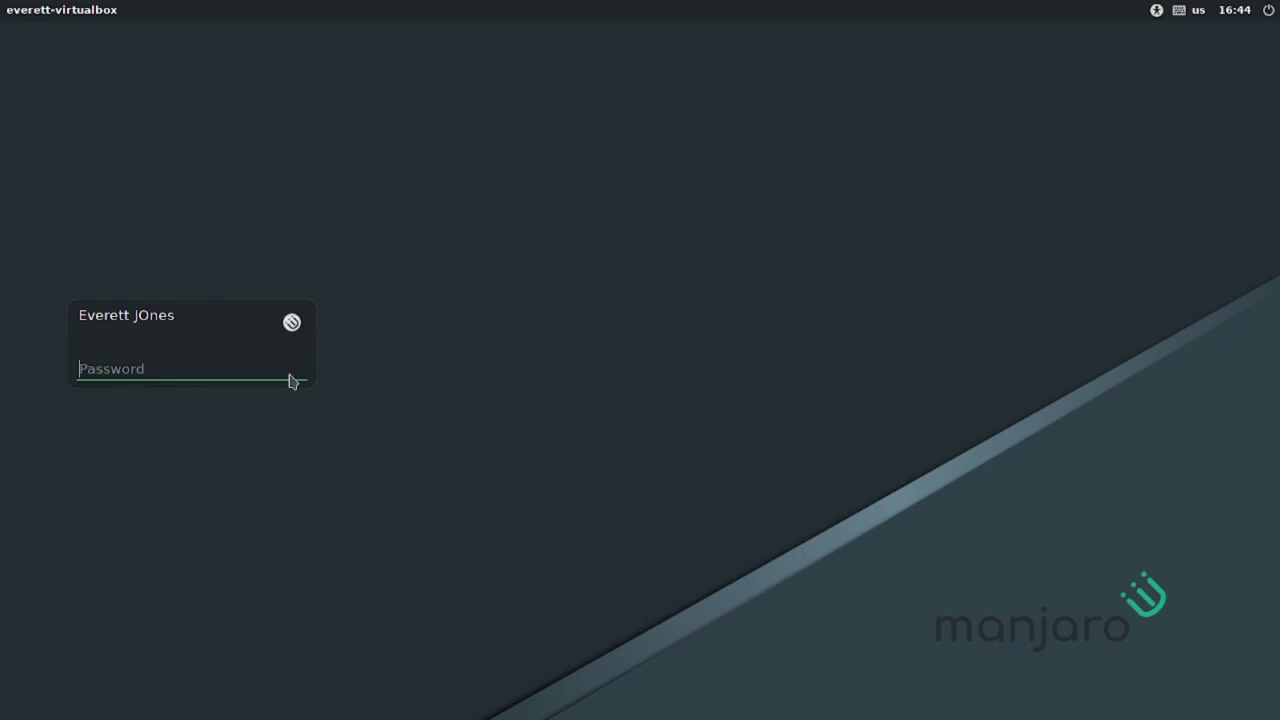
pyautogui.write('******')
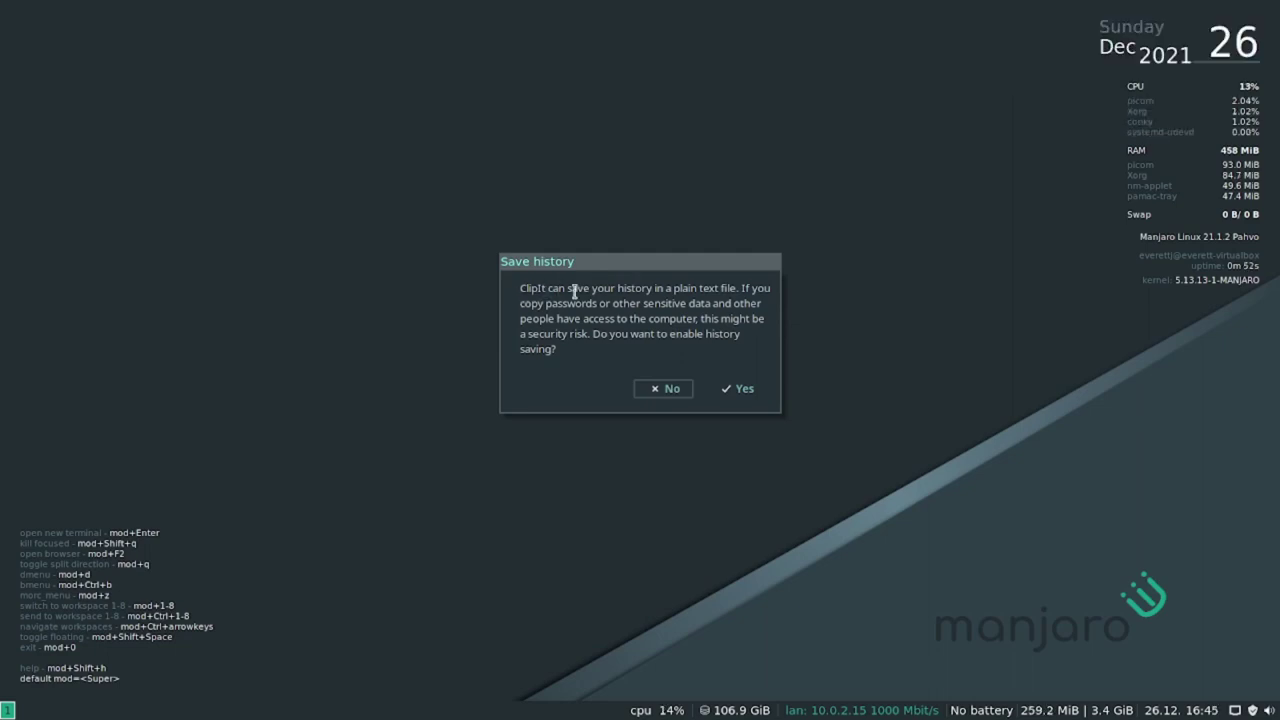
pyautogui.click(671, 392)
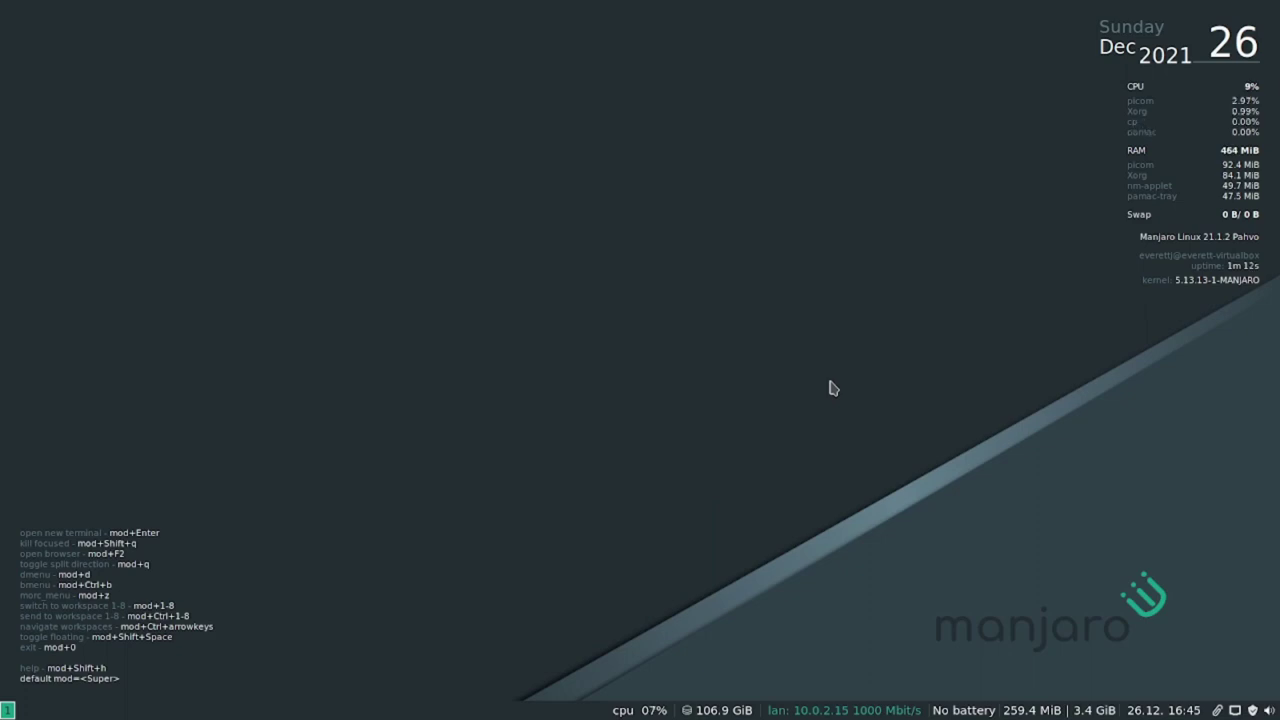
# Open two tiled terminals and close them again with mod+Shift+q.
pyautogui.press('super+Return')
pyautogui.press('super+Return')
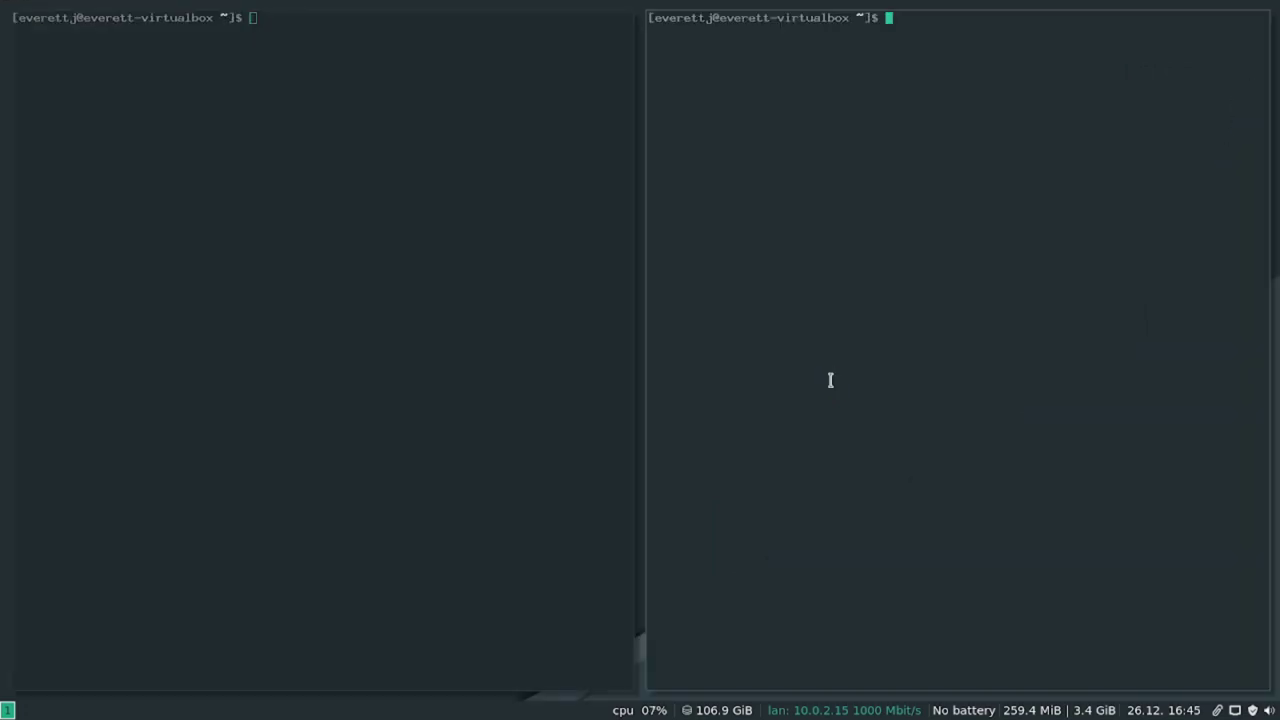
pyautogui.press('super+Return')
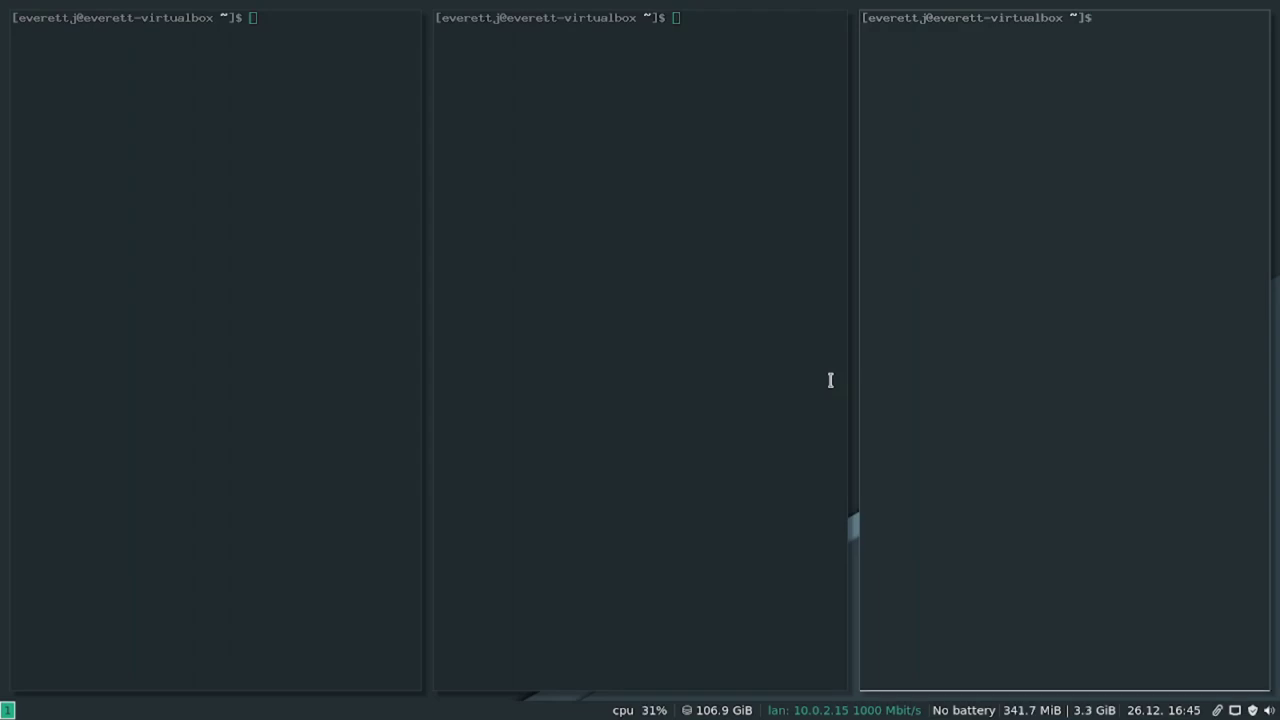
pyautogui.press('super+shift+q')
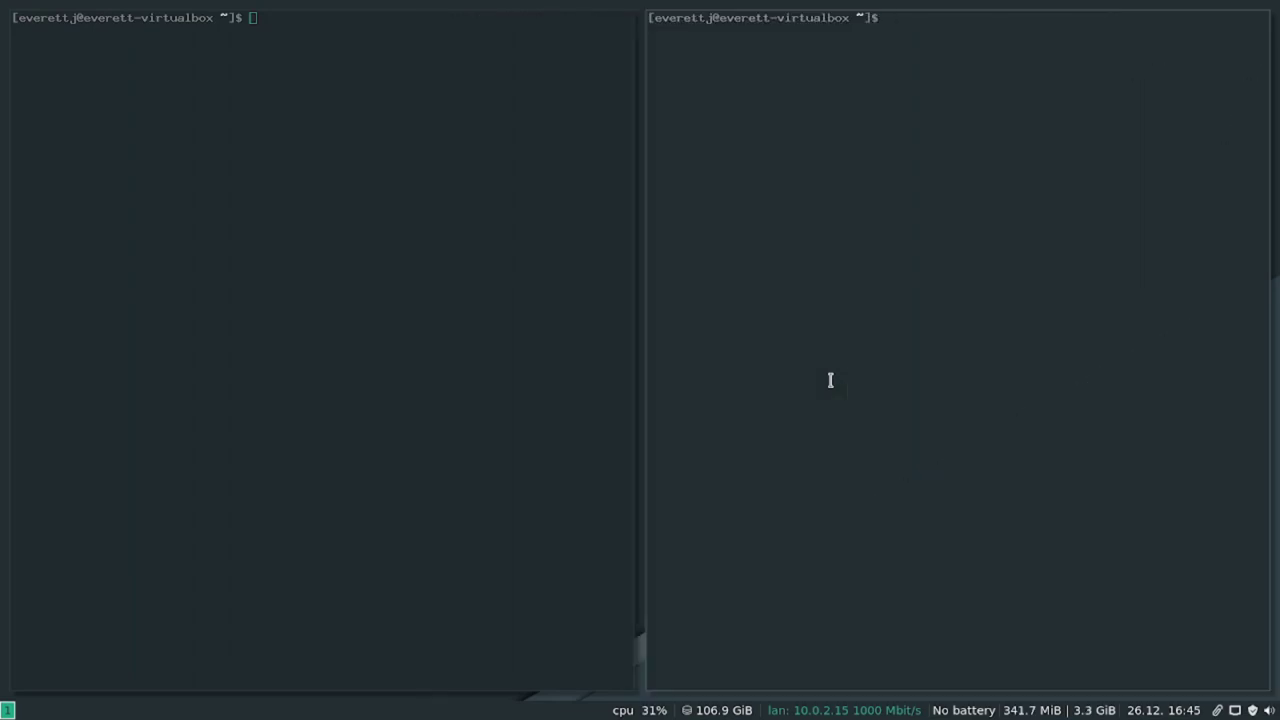
pyautogui.press('super+shift+q')
pyautogui.press('super+shift+q')
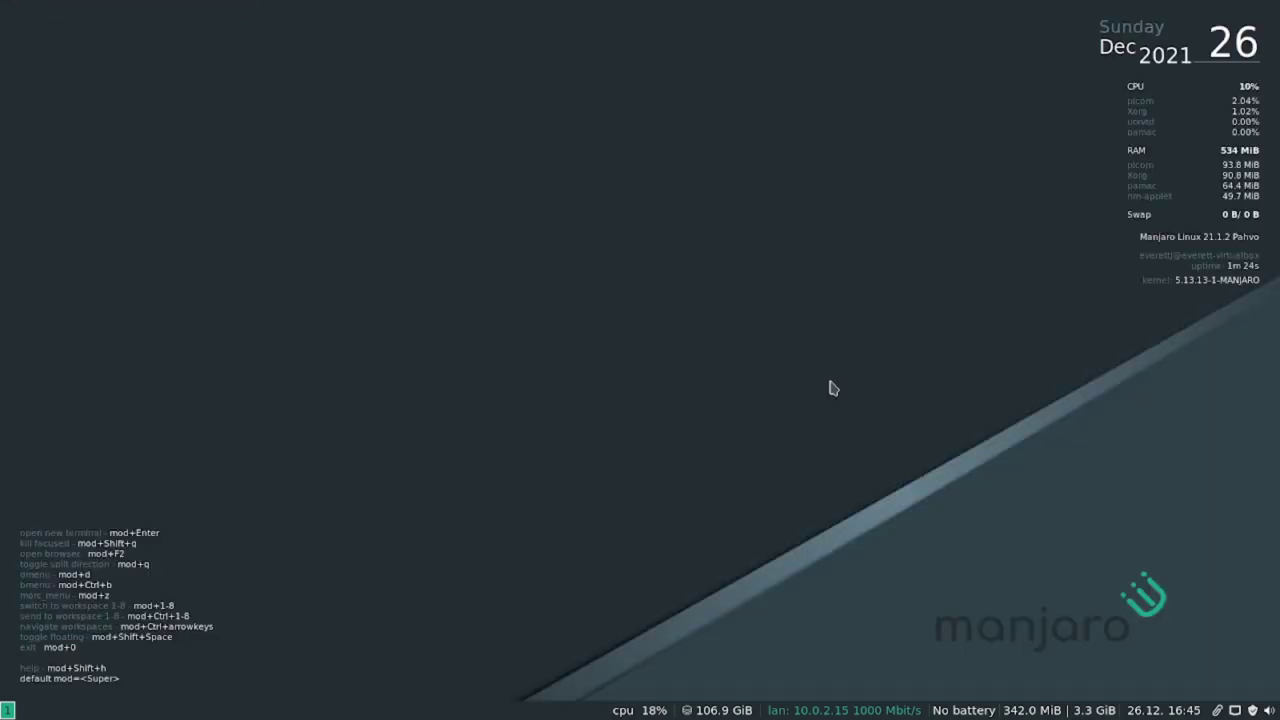
# Open and dismiss the dmenu launcher, then open a fresh terminal on workspace 1.
pyautogui.press('super+d')
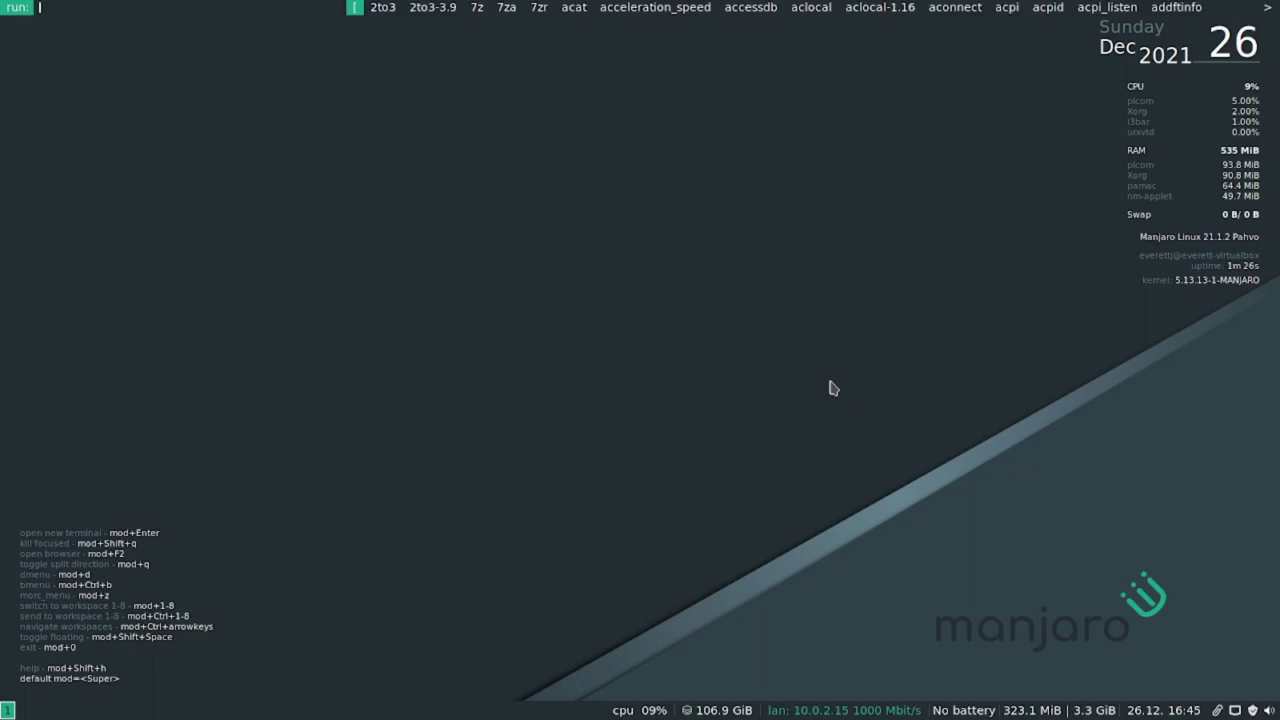
pyautogui.press('Escape')
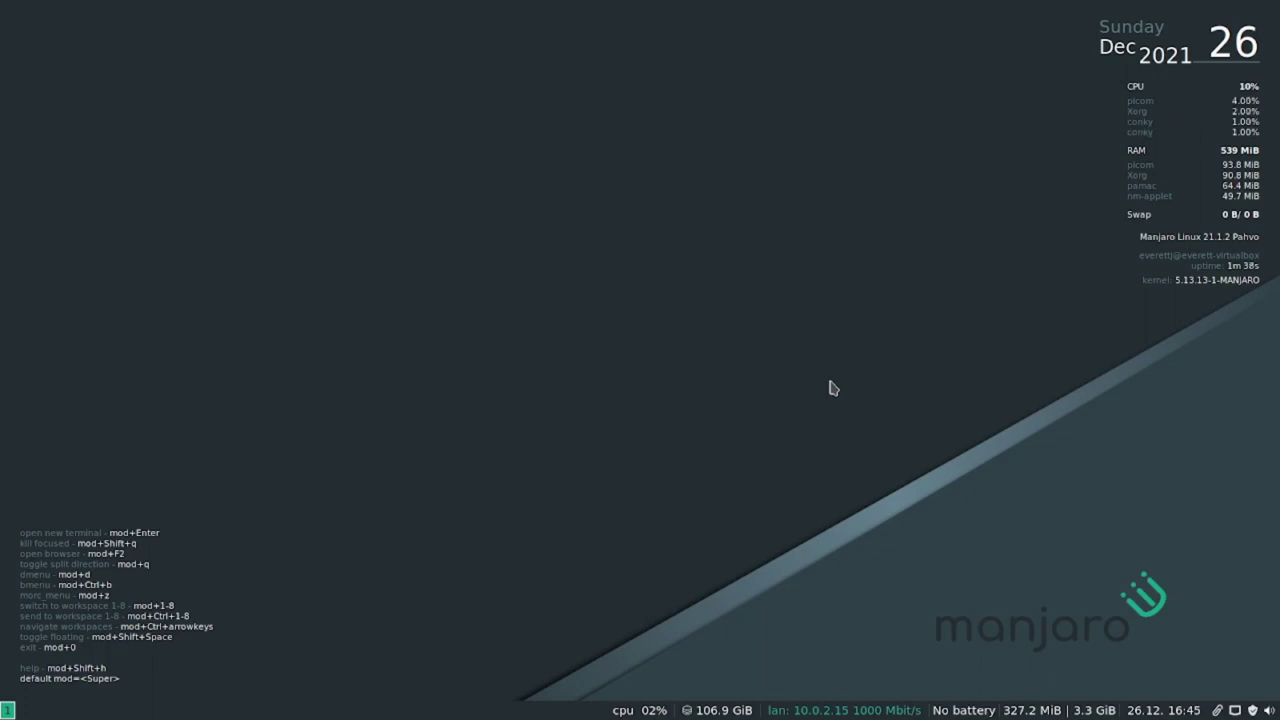
pyautogui.press('super+Return')
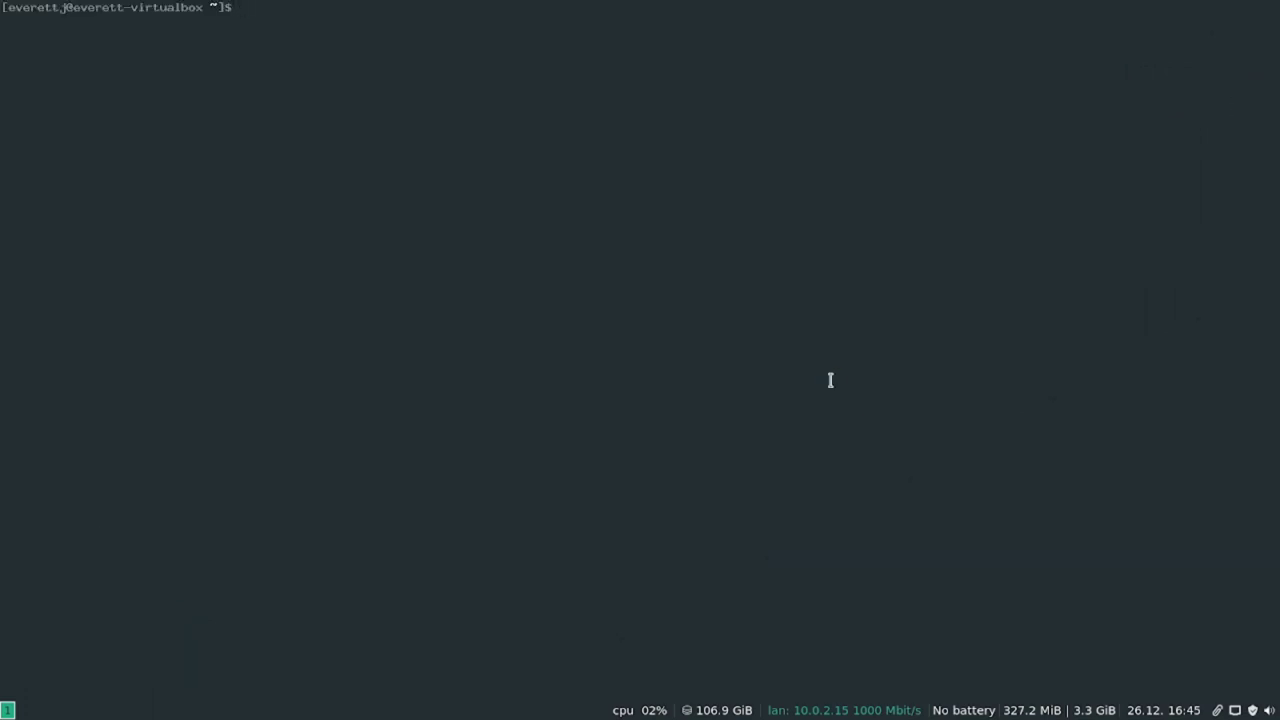
# Install vim with sudo pacman -S vim, confirming the keyring upgrade and the install.
pyautogui.write('sudo pacman -S vim')
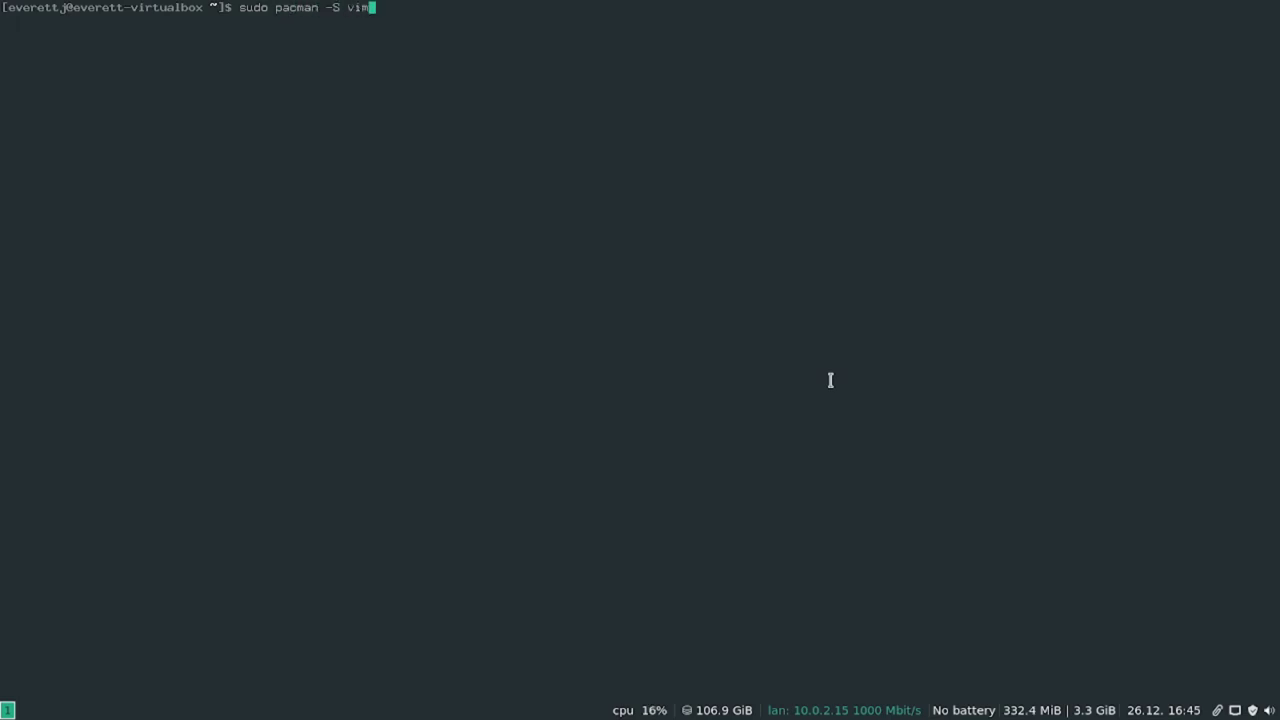
pyautogui.press('Return')
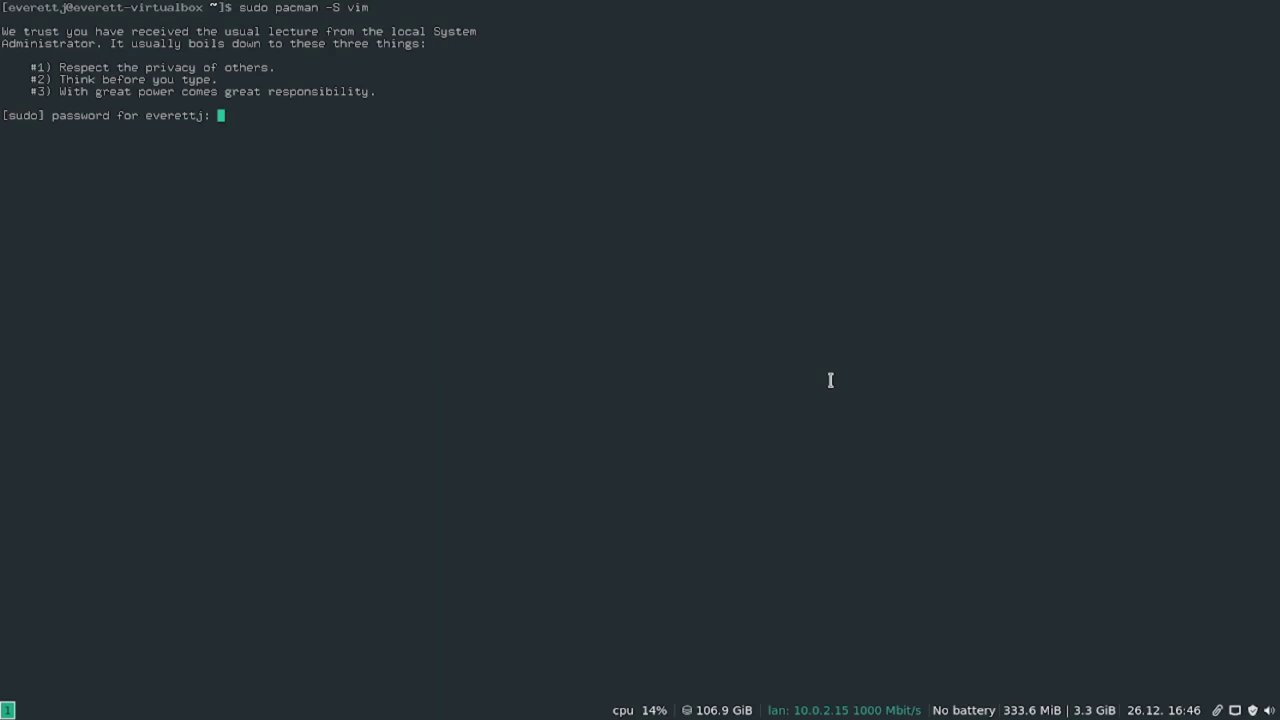
pyautogui.press('Return')
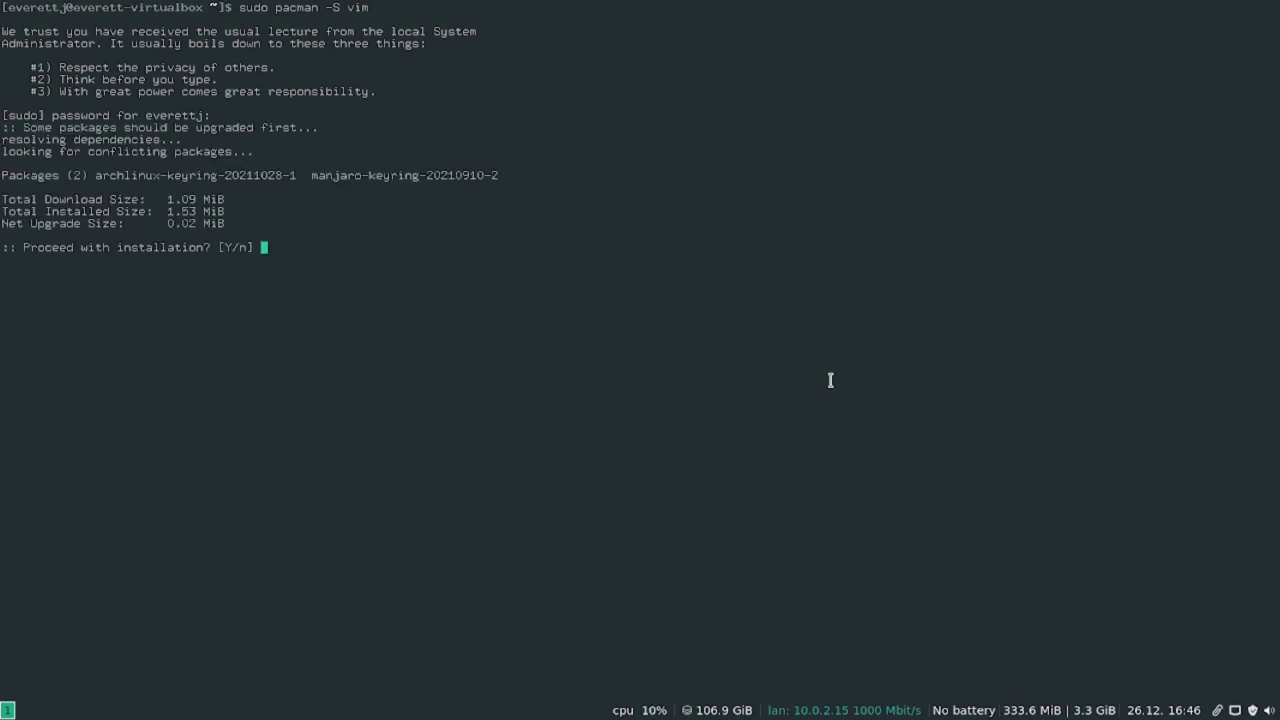
pyautogui.write('y')
pyautogui.press('Return')
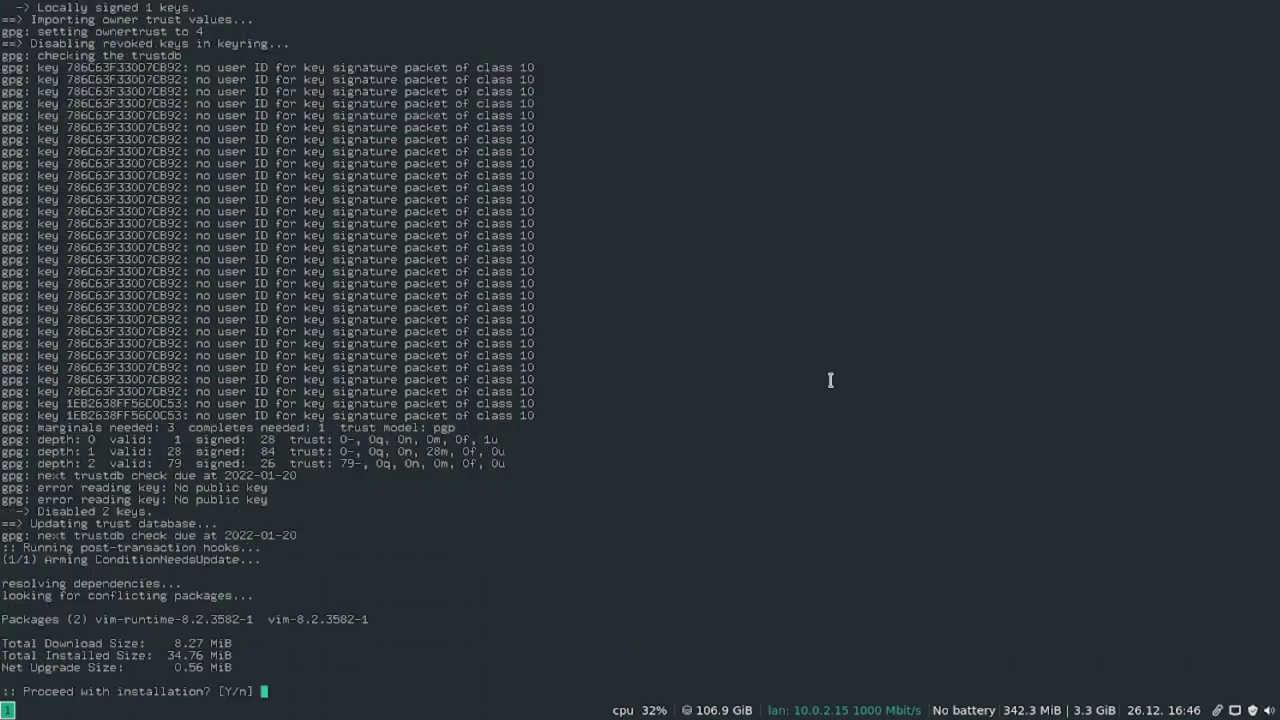
pyautogui.write('y')
pyautogui.press('Return')
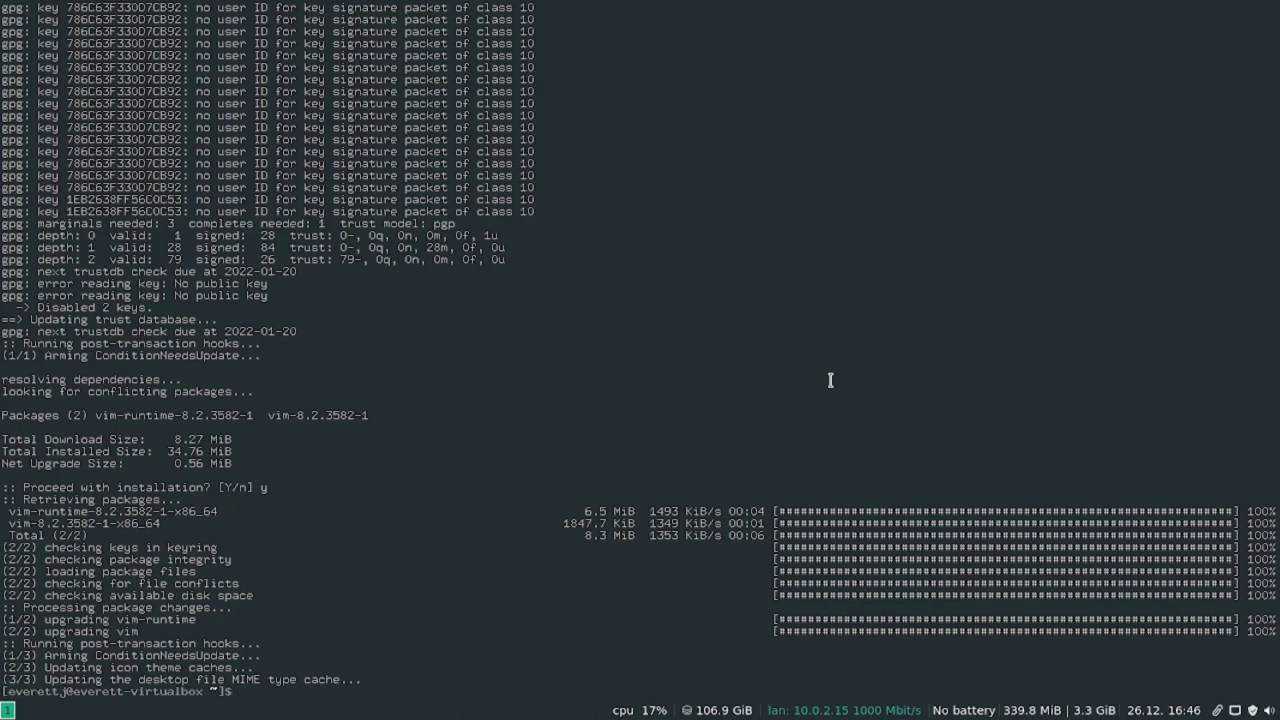
# Change into the .config folder and list its contents.
pyautogui.write('cd .config')
pyautogui.press('Return')
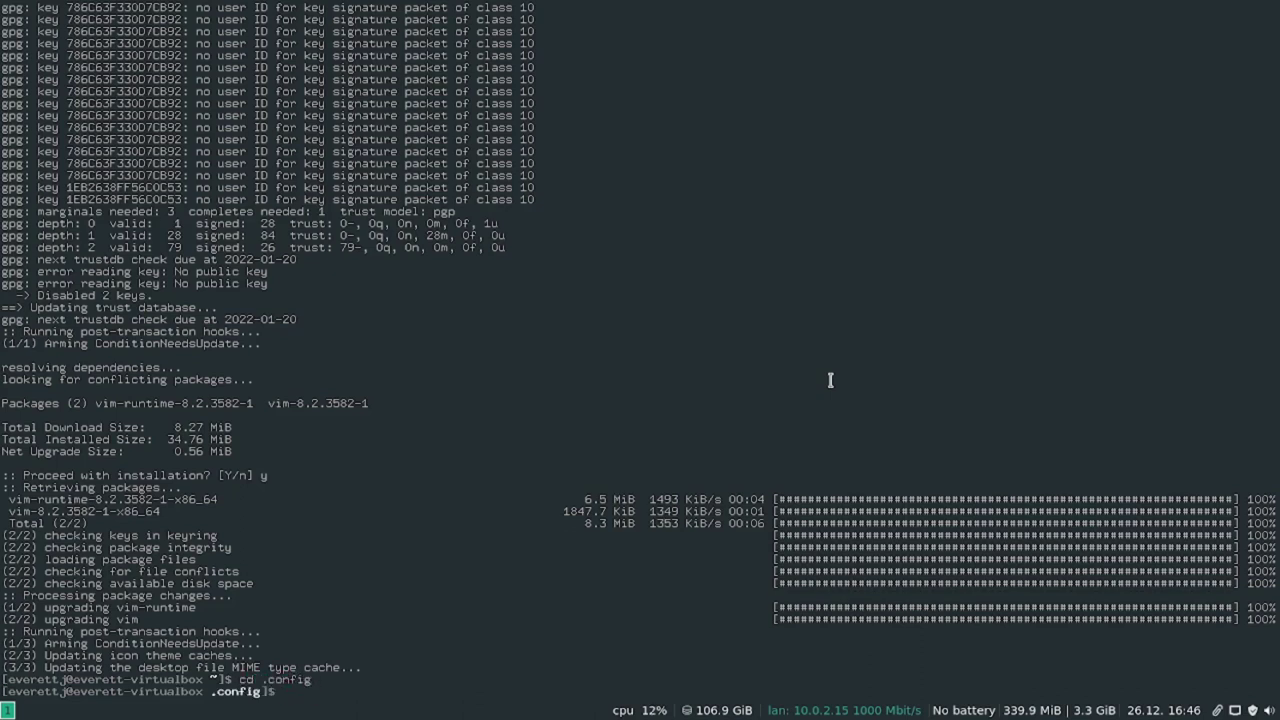
pyautogui.write('ls')
pyautogui.press('Return')
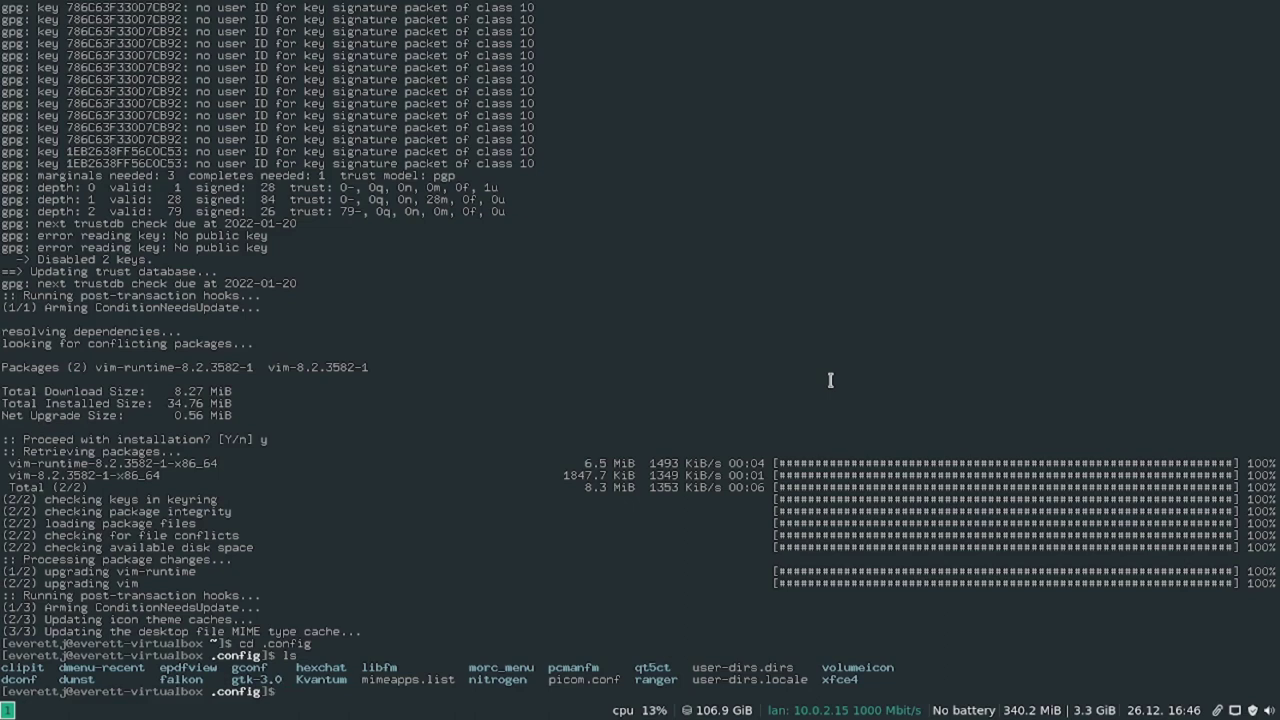
# Browse .config and the home folder in ranger with hidden files shown to locate .i3.
pyautogui.write('ranger')
pyautogui.press('Return')
pyautogui.press('Down')
pyautogui.press('Down')
pyautogui.press('Down')
pyautogui.press('Down')
pyautogui.press('Down')
pyautogui.press('Down')
pyautogui.press('Down')
pyautogui.press('Down')
pyautogui.press('Down')
pyautogui.press('Down')
pyautogui.press('Down')
pyautogui.press('Down')
pyautogui.press('Down')
pyautogui.press('Down')
pyautogui.press('Down')
pyautogui.press('Down')
pyautogui.press('Down')
pyautogui.press('Down')
pyautogui.press('Down')
pyautogui.press('Down')
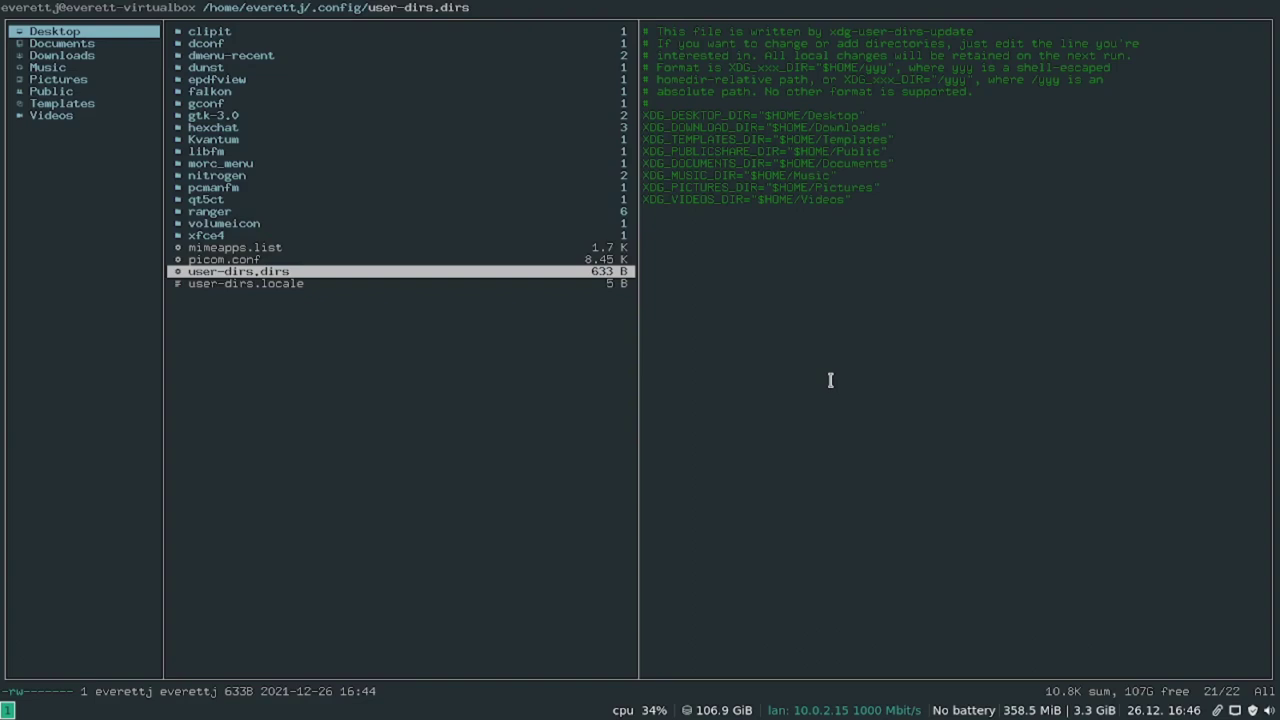
pyautogui.press('Up')
pyautogui.press('Up')
pyautogui.press('Up')
pyautogui.press('Up')
pyautogui.press('Up')
pyautogui.press('Up')
pyautogui.press('Up')
pyautogui.press('Up')
pyautogui.press('Up')
pyautogui.press('Up')
pyautogui.press('Up')
pyautogui.press('Up')
pyautogui.press('Up')
pyautogui.press('Up')
pyautogui.press('Up')
pyautogui.press('Up')
pyautogui.press('Up')
pyautogui.press('Up')
pyautogui.press('Up')
pyautogui.press('Up')
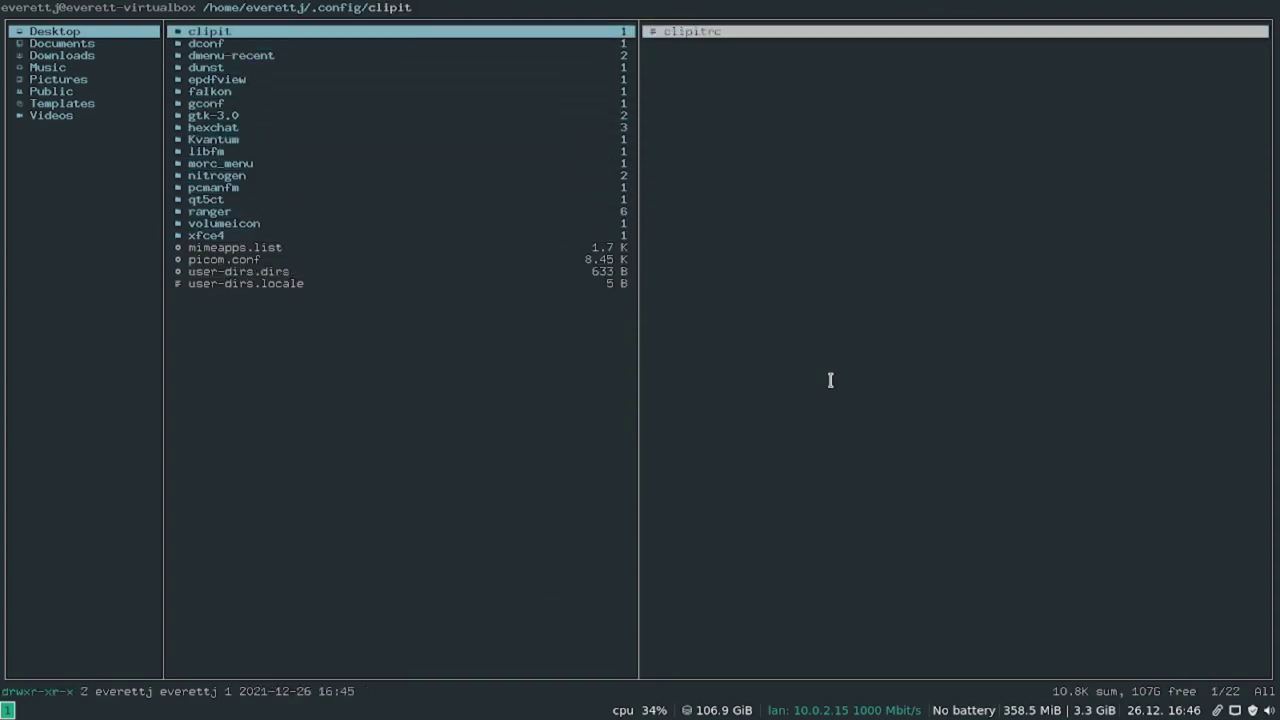
pyautogui.press('Left')
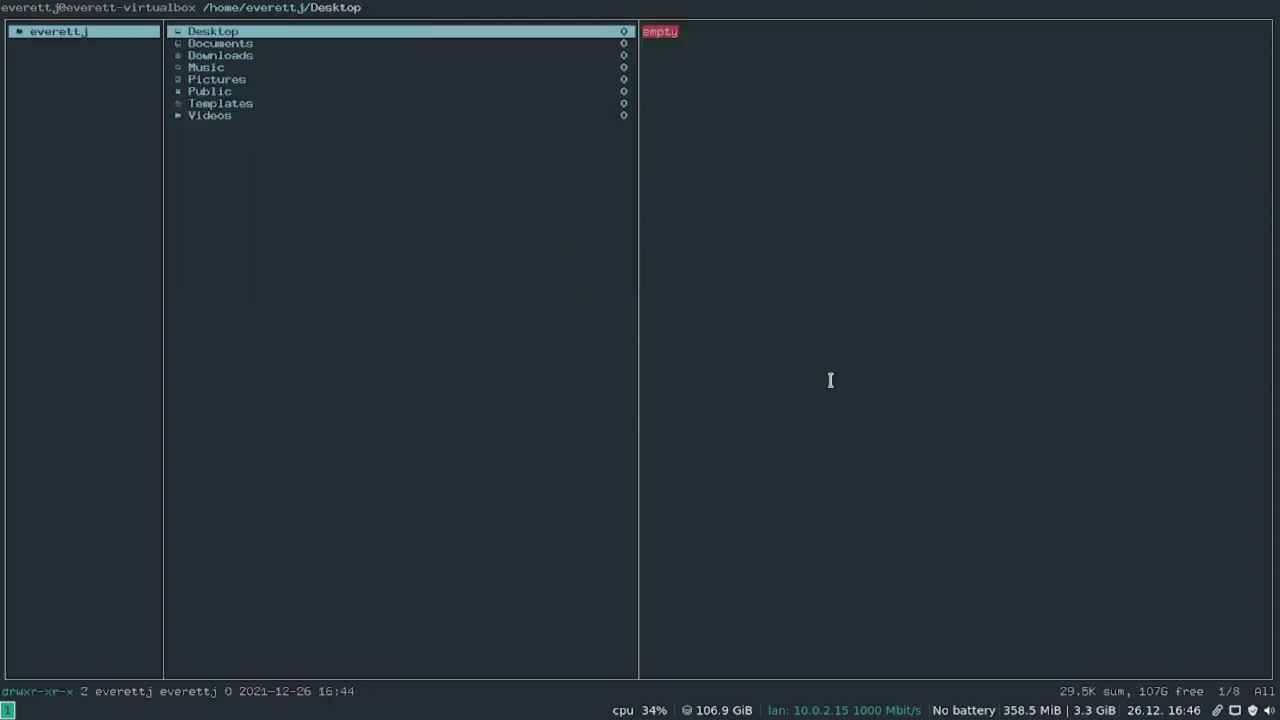
pyautogui.press('Down')
pyautogui.press('Down')
pyautogui.press('Down')
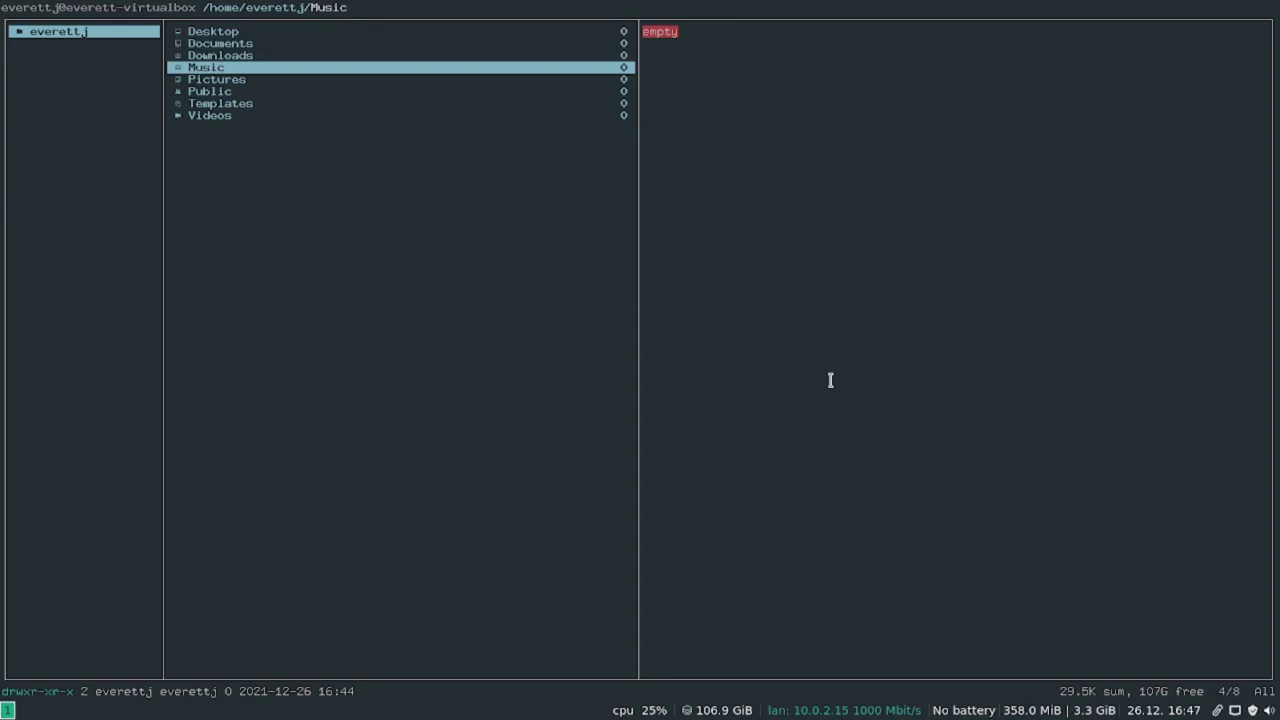
pyautogui.hotkey('ctrl', 'h')
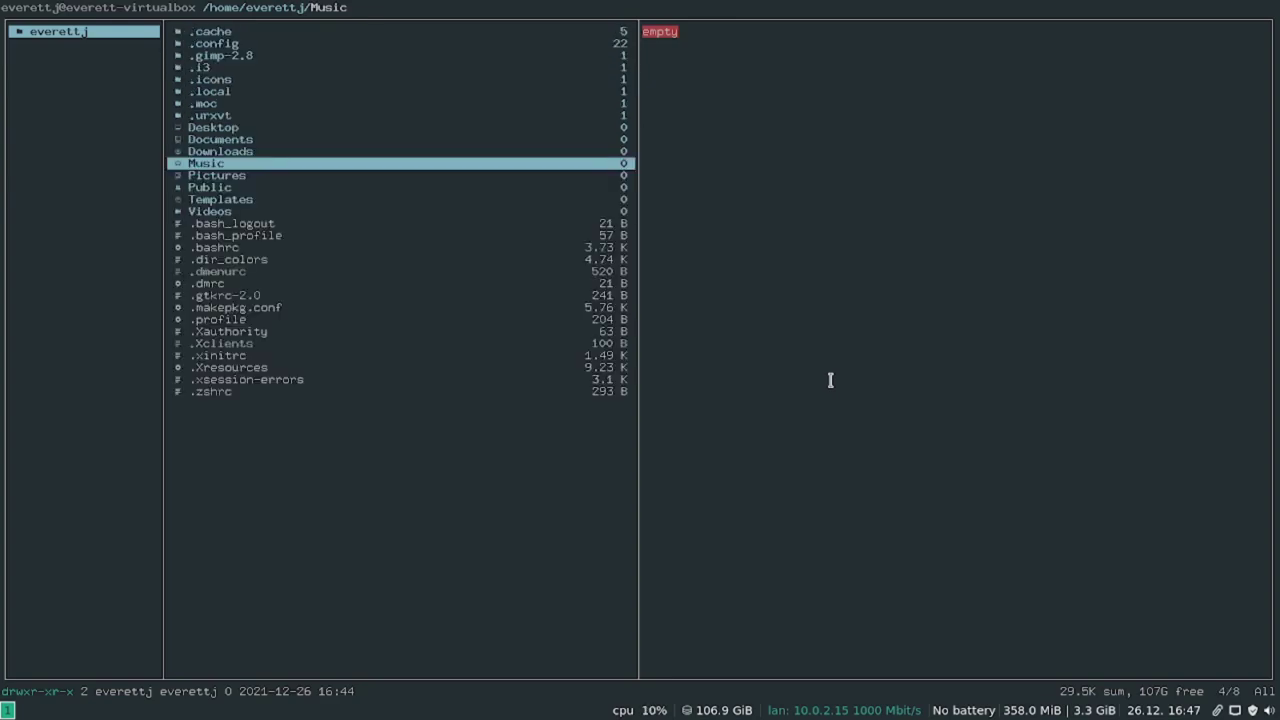
pyautogui.press('Down')
pyautogui.press('Down')
pyautogui.press('Down')
pyautogui.press('Down')
pyautogui.press('Down')
pyautogui.press('Down')
pyautogui.press('Down')
pyautogui.press('Down')
pyautogui.press('Down')
pyautogui.press('Down')
pyautogui.press('Down')
pyautogui.press('Down')
pyautogui.press('Down')
pyautogui.press('Down')
pyautogui.press('Down')
pyautogui.press('Down')
pyautogui.press('Down')
pyautogui.press('Down')
pyautogui.press('Down')
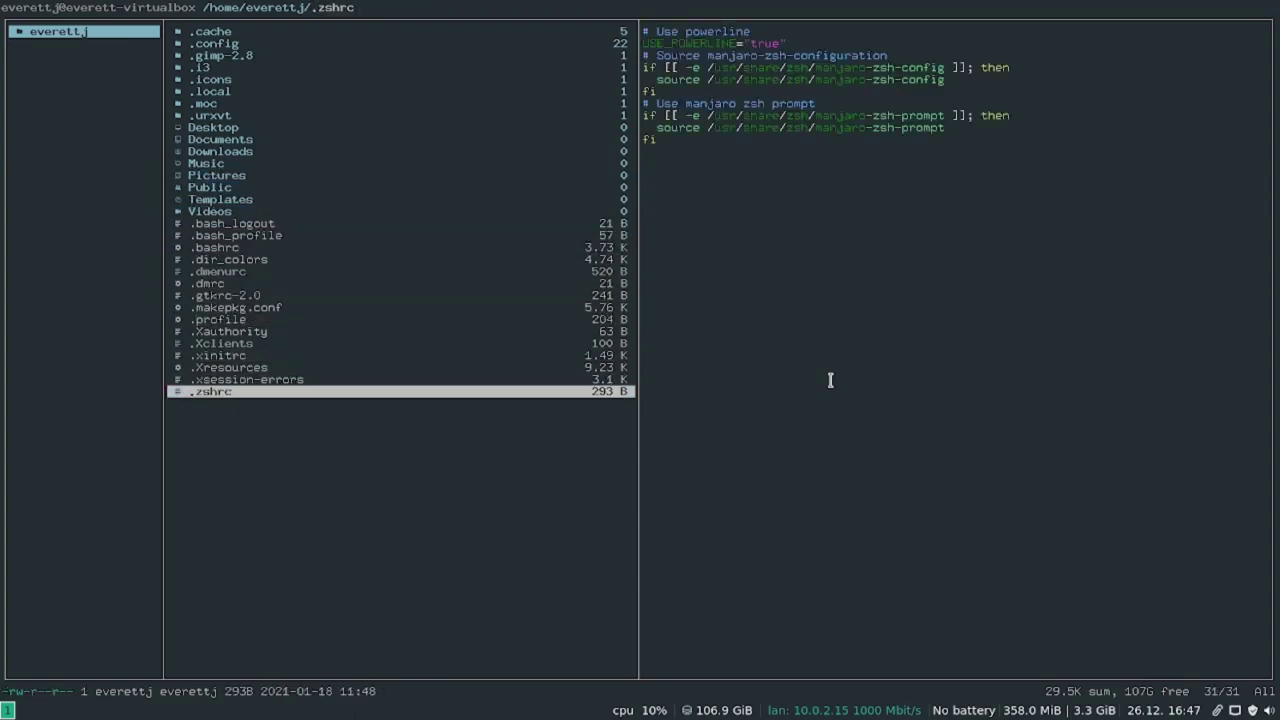
pyautogui.press('Up')
pyautogui.press('Up')
pyautogui.press('Up')
pyautogui.press('Up')
pyautogui.press('Up')
pyautogui.press('Up')
pyautogui.press('Up')
pyautogui.press('Up')
pyautogui.press('Up')
pyautogui.press('Up')
pyautogui.press('Up')
pyautogui.press('Up')
pyautogui.press('Up')
pyautogui.press('Up')
pyautogui.press('Up')
pyautogui.press('Up')
pyautogui.press('Up')
pyautogui.press('Up')
pyautogui.press('Up')
pyautogui.press('Up')
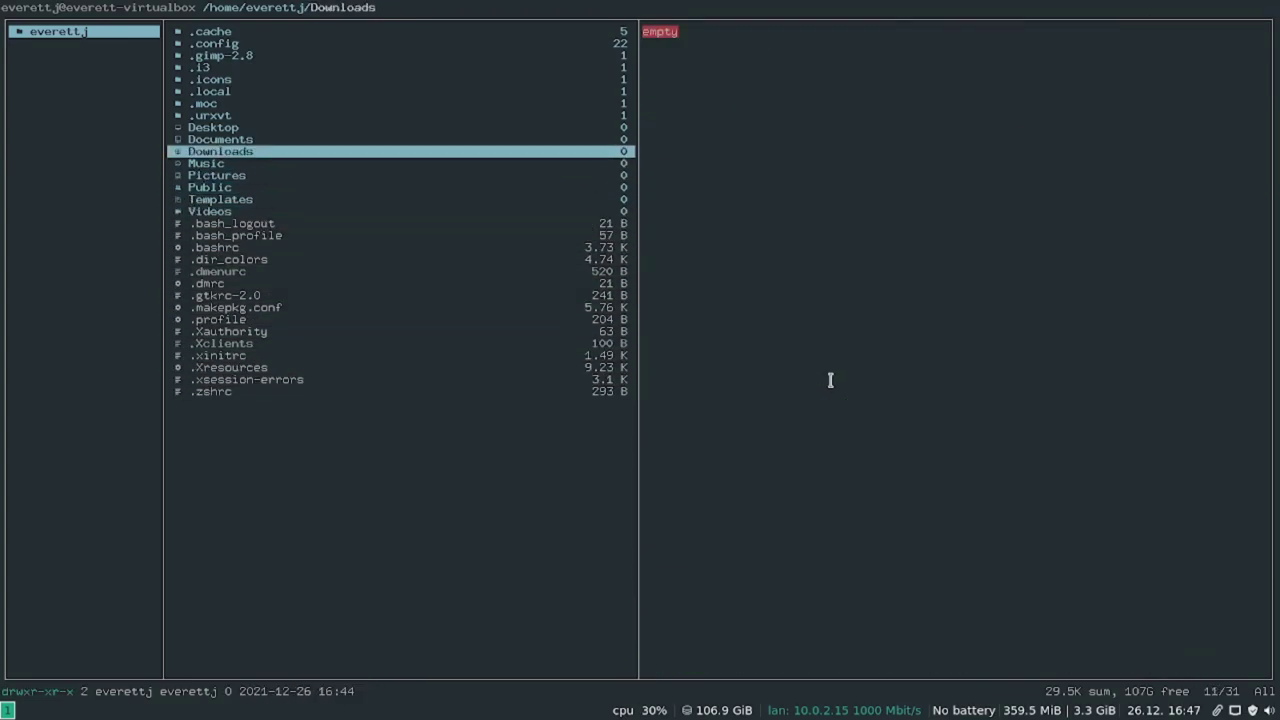
# Quit ranger with :q, change into .i3, list its files and enter vim config.
pyautogui.press(':')
pyautogui.write('w')
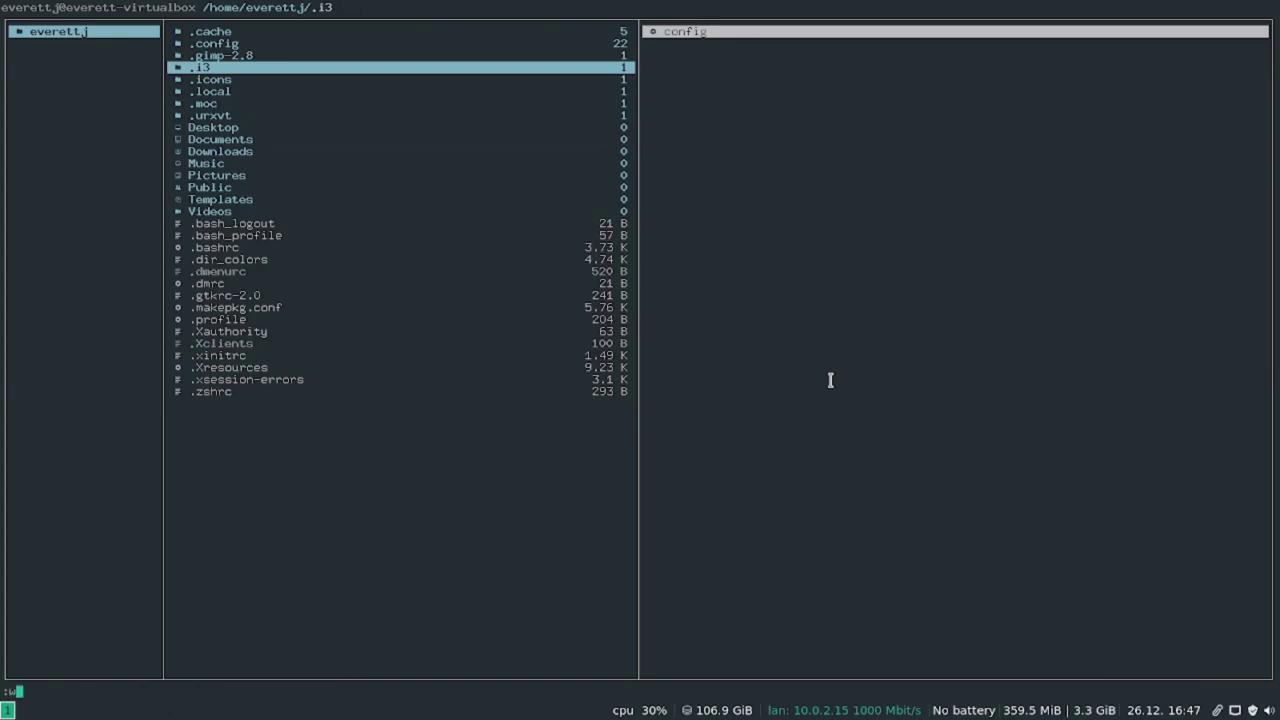
pyautogui.press('BackSpace')
pyautogui.write('q')
pyautogui.press('Return')
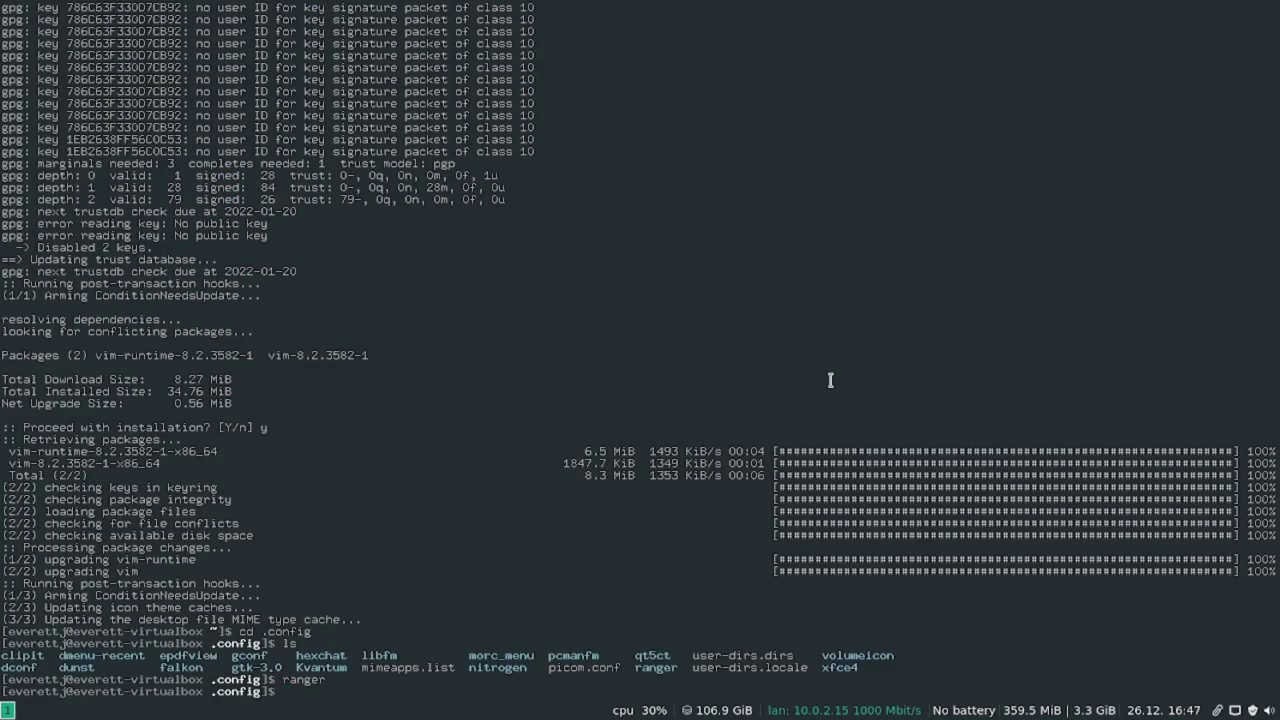
pyautogui.press('Return')
pyautogui.write('cd .')
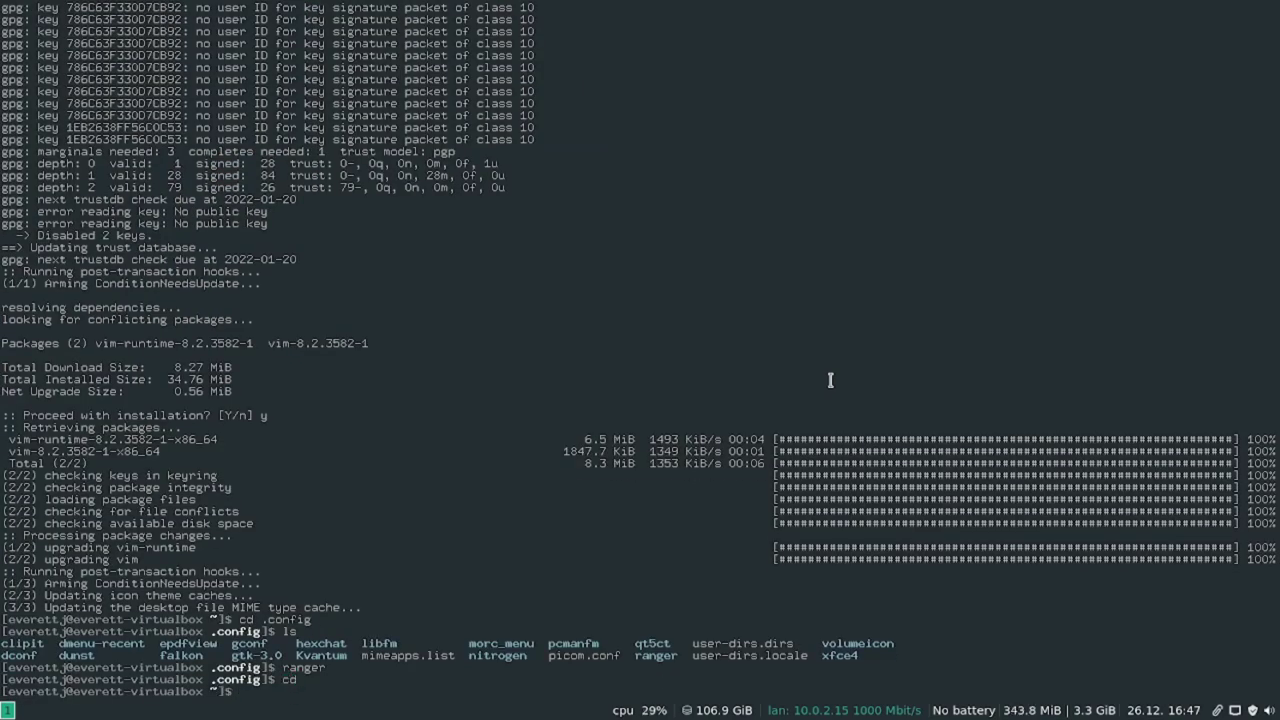
pyautogui.write('i3')
pyautogui.press('Return')
pyautogui.write('ls')
pyautogui.press('Return')
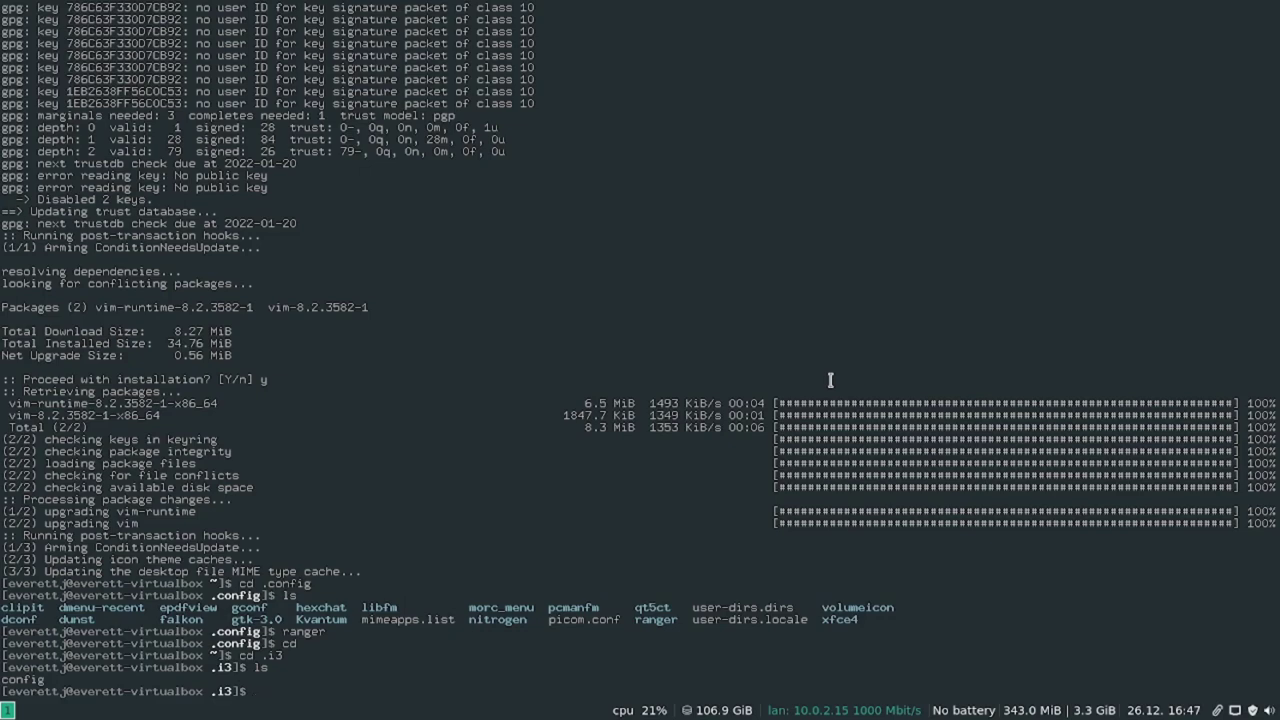
pyautogui.write('vim config')
# Open the i3 config in vim and review the dunst, brightness and bmenu keybindings.
pyautogui.press('Return')
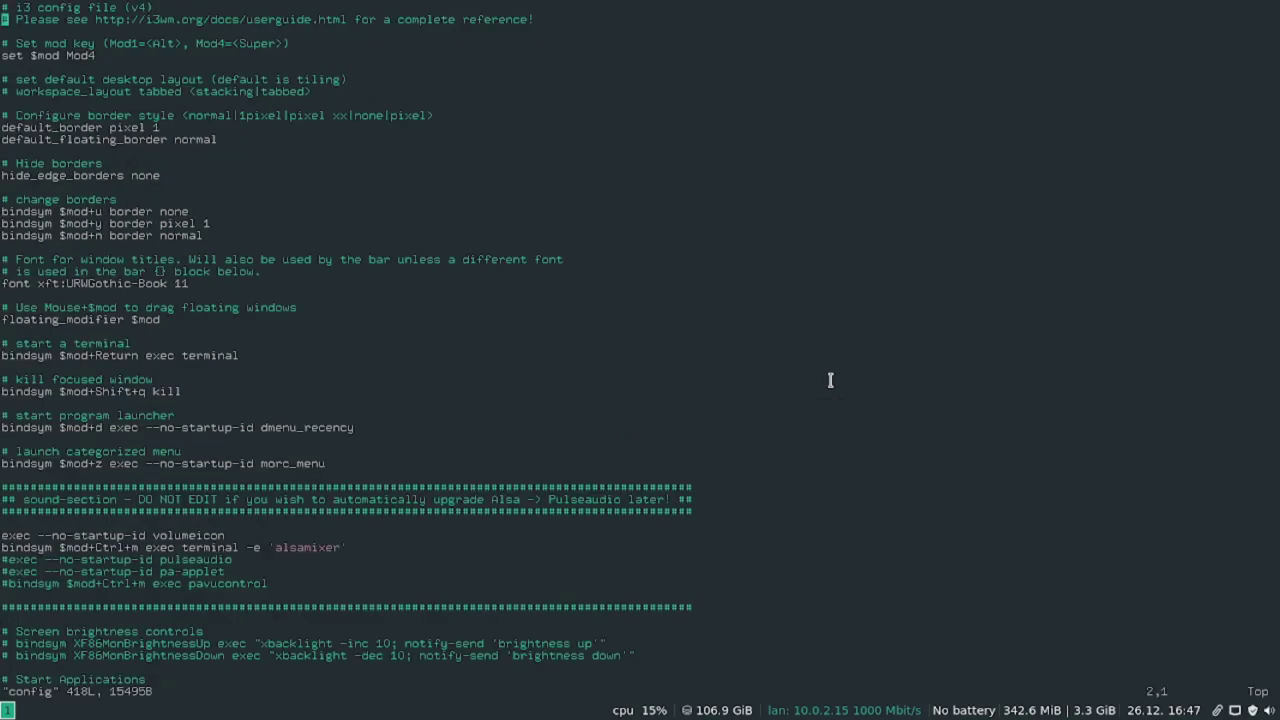
pyautogui.press('j')
pyautogui.press('j')
pyautogui.press('j')
pyautogui.press('j')
pyautogui.press('j')
pyautogui.press('j')
pyautogui.press('j')
pyautogui.press('j')
pyautogui.press('j')
pyautogui.press('j')
pyautogui.press('j')
pyautogui.press('j')
pyautogui.press('j')
pyautogui.press('j')
pyautogui.press('j')
pyautogui.press('j')
pyautogui.press('j')
pyautogui.press('j')
pyautogui.press('j')
pyautogui.press('j')
pyautogui.press('j')
pyautogui.press('j')
pyautogui.press('j')
pyautogui.press('j')
pyautogui.press('j')
pyautogui.press('j')
pyautogui.press('j')
pyautogui.press('j')
pyautogui.press('j')
pyautogui.press('j')
pyautogui.press('j')
pyautogui.press('j')
pyautogui.press('j')
pyautogui.press('j')
pyautogui.press('j')
pyautogui.press('j')
pyautogui.press('j')
pyautogui.press('j')
pyautogui.press('j')
pyautogui.press('j')
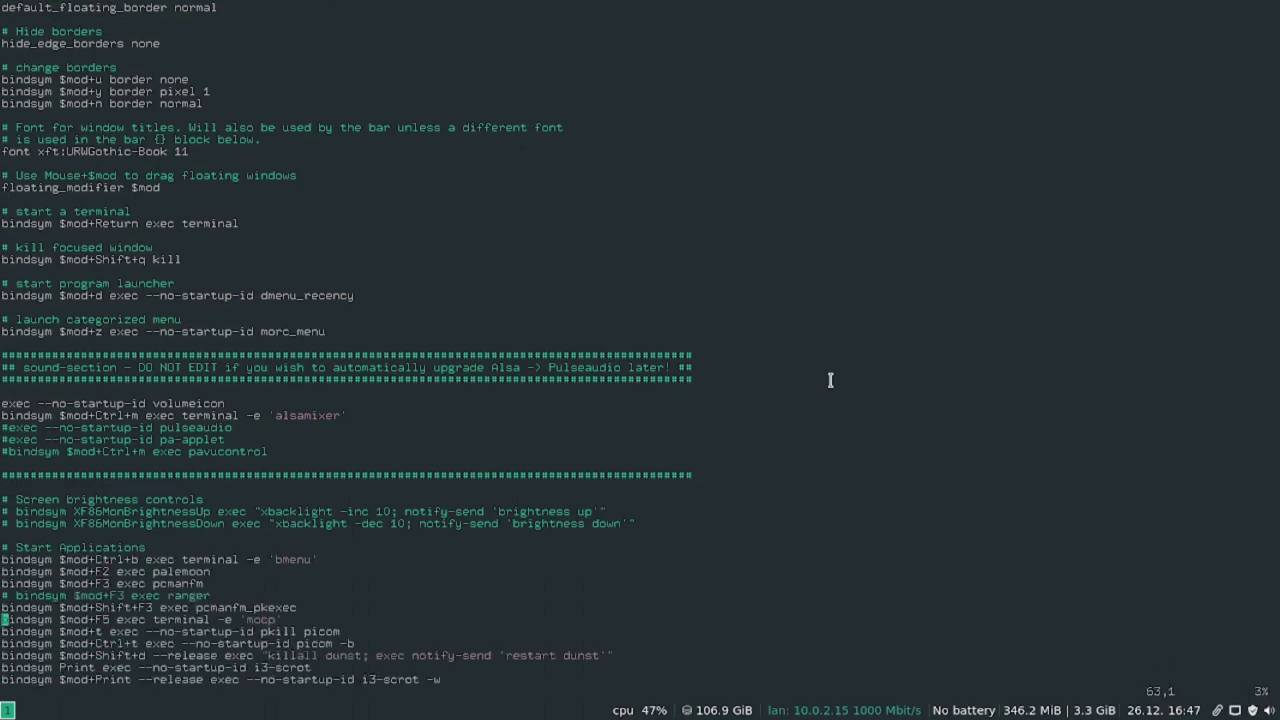
pyautogui.press('j')
pyautogui.press('j')
pyautogui.press('j')
pyautogui.press('j')
pyautogui.press('j')
pyautogui.press('j')
pyautogui.press('j')
pyautogui.press('j')
pyautogui.press('j')
pyautogui.press('j')
pyautogui.press('j')
pyautogui.press('j')
pyautogui.press('j')
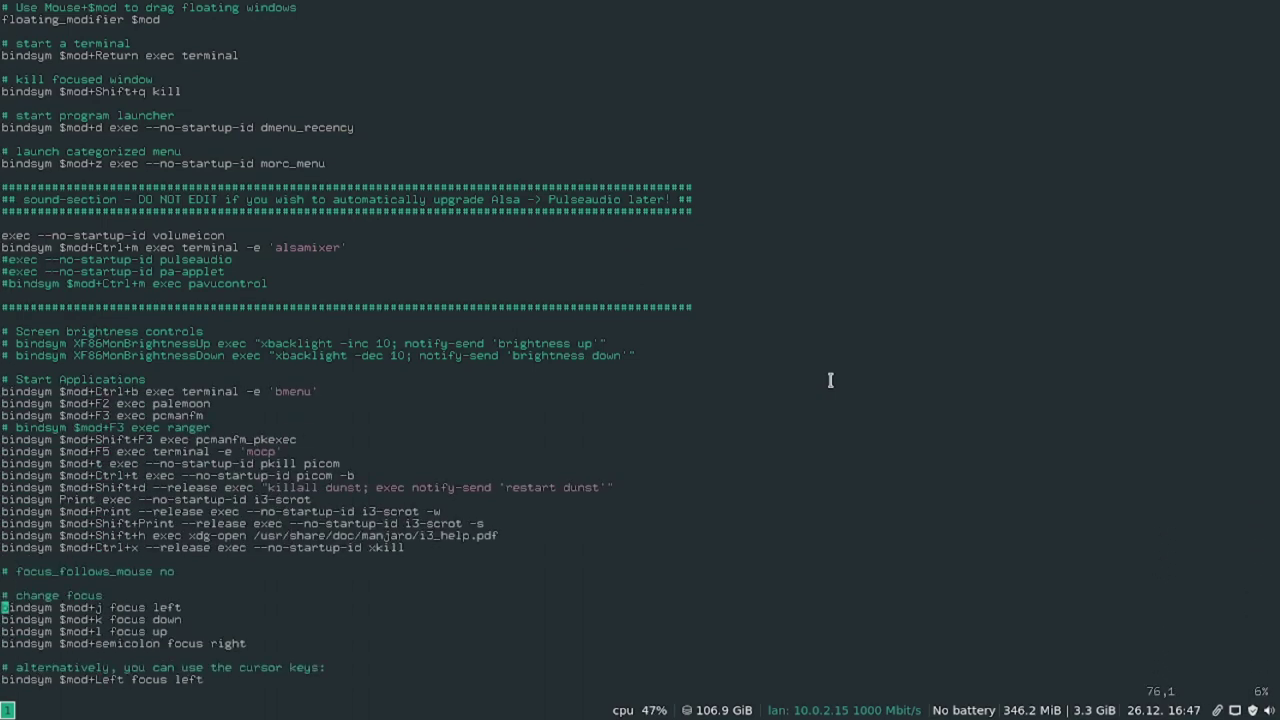
pyautogui.press('k')
pyautogui.press('k')
pyautogui.press('k')
pyautogui.press('k')
pyautogui.press('k')
pyautogui.press('k')
pyautogui.press('k')
pyautogui.press('k')
pyautogui.press('k')
pyautogui.press('k')
pyautogui.press('l')
pyautogui.press('l')
pyautogui.press('l')
pyautogui.press('l')
pyautogui.press('l')
pyautogui.press('l')
pyautogui.press('l')
pyautogui.press('w')
pyautogui.press('w')
pyautogui.press('w')
pyautogui.press('w')
pyautogui.press('w')
pyautogui.press('w')
pyautogui.press('k')
pyautogui.press('k')
pyautogui.press('k')
pyautogui.press('k')
pyautogui.press('k')
pyautogui.press('k')
pyautogui.press('k')
pyautogui.press('k')
pyautogui.press('k')
pyautogui.press('k')
pyautogui.press('k')
pyautogui.press('j')
pyautogui.press('j')
pyautogui.press('j')
pyautogui.press('j')
pyautogui.press('j')
pyautogui.press('j')
pyautogui.press('j')
pyautogui.press('j')
pyautogui.press('j')
pyautogui.press('j')
pyautogui.press('j')
pyautogui.press('j')
pyautogui.press('k')
pyautogui.press('k')
pyautogui.press('k')
pyautogui.press('k')
pyautogui.press('k')
pyautogui.press('k')
pyautogui.press('k')
pyautogui.press('k')
pyautogui.press('k')
pyautogui.press('k')
pyautogui.press('k')
pyautogui.press('k')
pyautogui.press('k')
pyautogui.press('k')
pyautogui.press('k')
pyautogui.press('k')
pyautogui.press('k')
pyautogui.press('k')
pyautogui.press('k')
pyautogui.press('k')
pyautogui.press('k')
pyautogui.press('k')
pyautogui.press('k')
pyautogui.press('k')
pyautogui.press('k')
pyautogui.press('k')
pyautogui.press('k')
pyautogui.press('k')
pyautogui.press('k')
pyautogui.press('k')
pyautogui.press('k')
pyautogui.press('k')
pyautogui.press('j')
pyautogui.press('j')
# Change the kill-window binding from $mod+Shift+q to $mod+Shift+c.
pyautogui.press('h')
pyautogui.press('h')
pyautogui.press('i')
pyautogui.press('BackSpace')
pyautogui.write('c')
# Make the start-a-terminal binding $mod+Shift+Return.
pyautogui.press('Up')
pyautogui.press('Up')
pyautogui.press('Up')
pyautogui.press('Left')
pyautogui.press('Left')
pyautogui.press('Left')
pyautogui.press('Left')
pyautogui.press('Left')
pyautogui.press('Left')
pyautogui.press('Left')
pyautogui.press('Left')
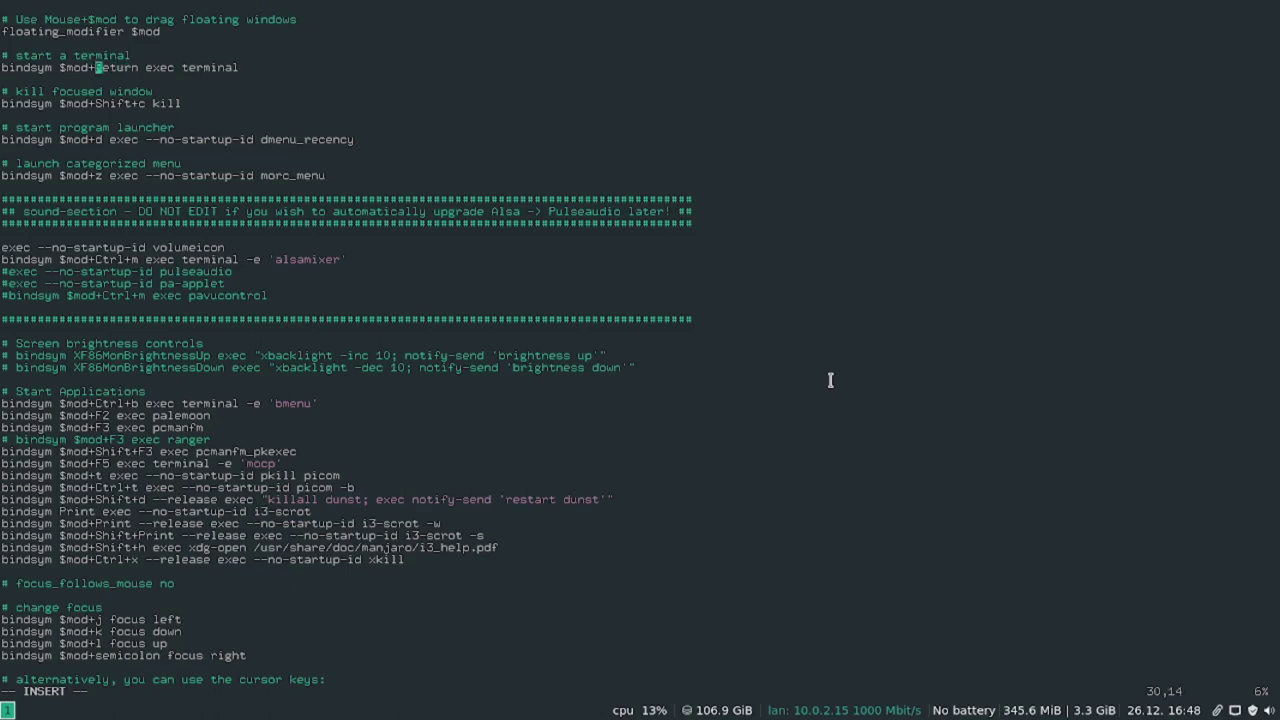
pyautogui.write('Shift')
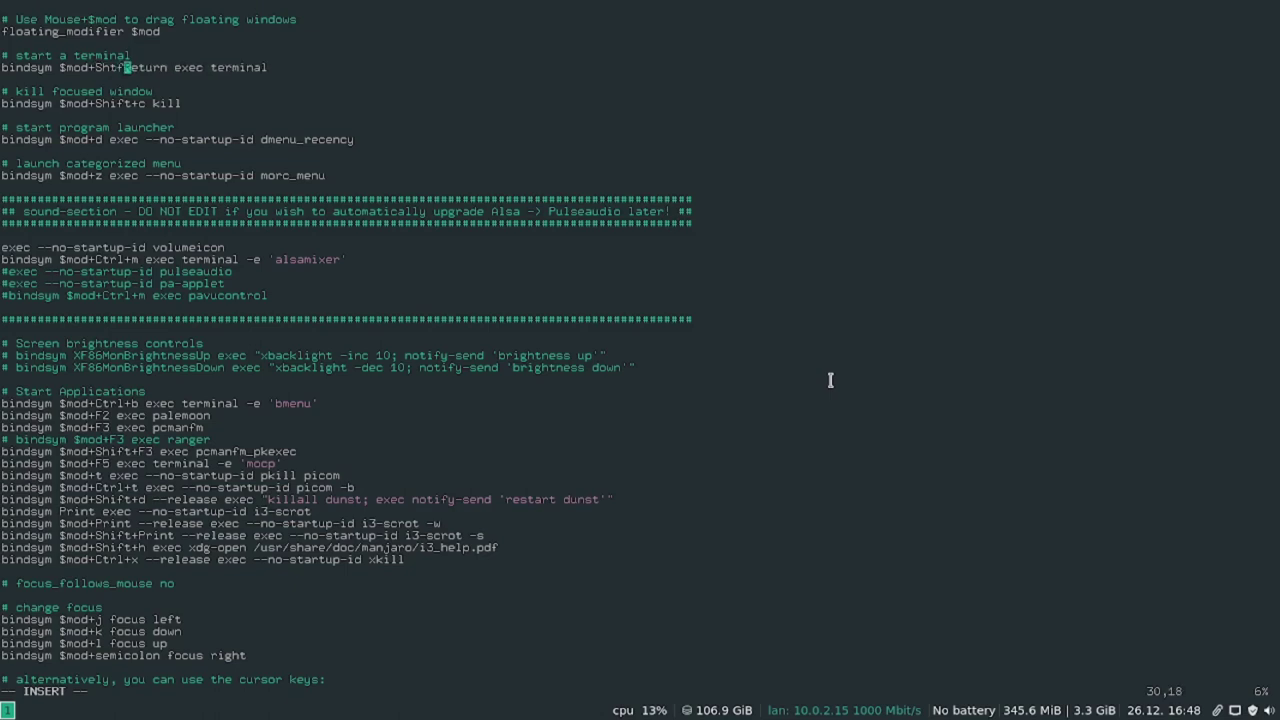
pyautogui.write('+')
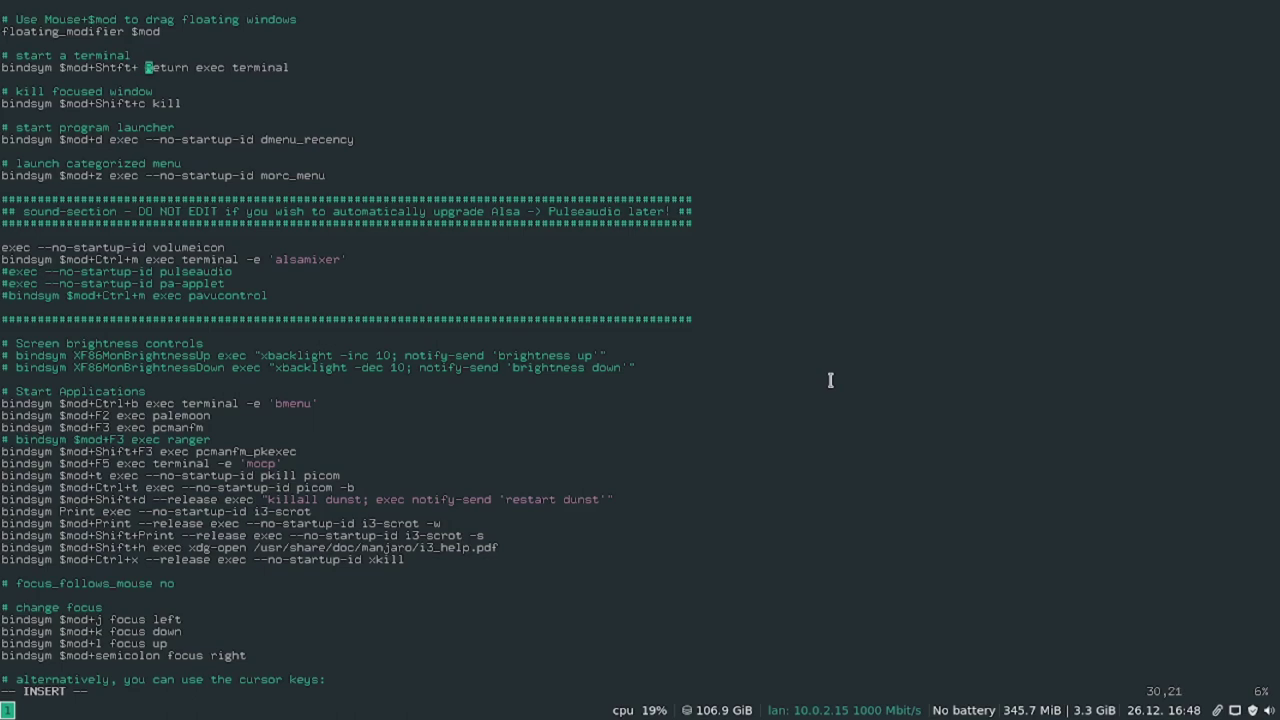
pyautogui.press('BackSpace')
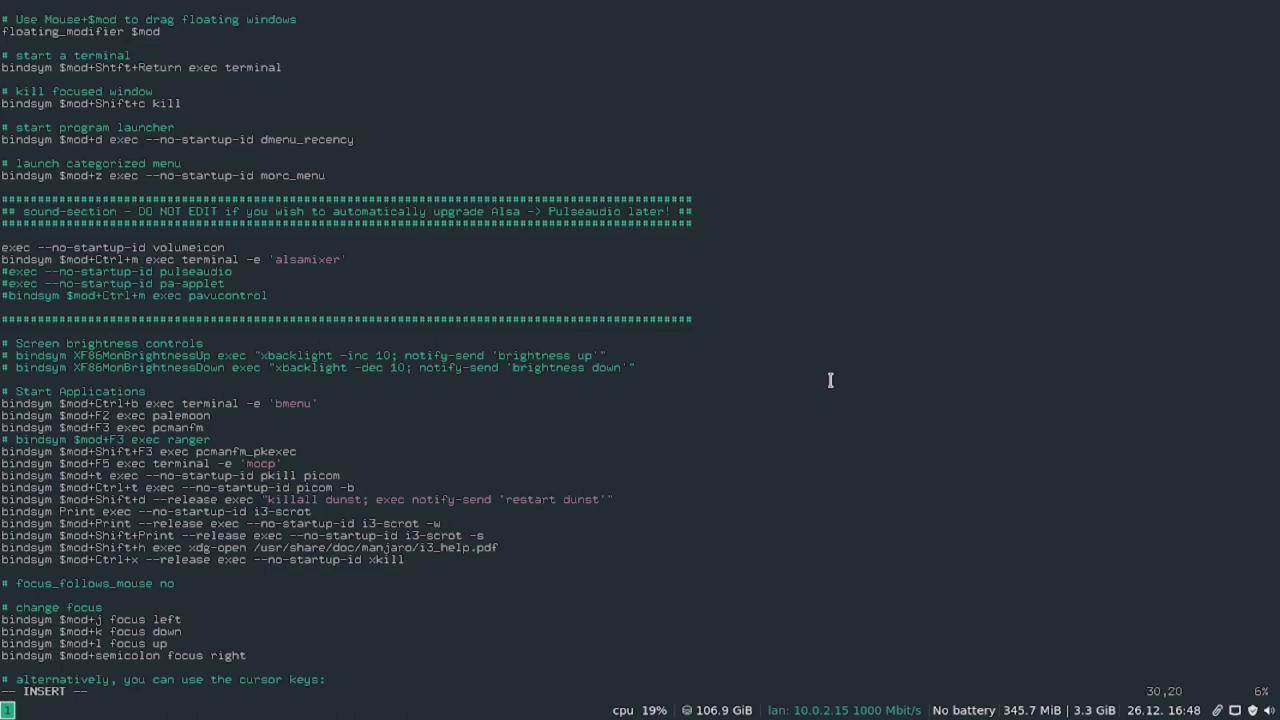
pyautogui.press('Down')
pyautogui.press('Down')
pyautogui.press('Down')
pyautogui.press('Down')
pyautogui.press('Down')
pyautogui.press('Down')
pyautogui.press('Down')
pyautogui.press('Down')
pyautogui.press('Down')
pyautogui.press('Down')
pyautogui.press('Down')
pyautogui.press('Down')
pyautogui.press('Down')
pyautogui.press('Down')
pyautogui.press('Down')
pyautogui.press('Down')
pyautogui.press('Down')
pyautogui.press('Down')
pyautogui.press('Down')
pyautogui.press('Down')
pyautogui.press('Down')
pyautogui.press('Down')
pyautogui.press('Down')
pyautogui.press('Down')
pyautogui.press('Down')
pyautogui.press('Down')
pyautogui.press('Down')
pyautogui.press('Down')
pyautogui.press('Down')
pyautogui.press('Down')
pyautogui.press('Down')
pyautogui.press('Down')
pyautogui.press('Down')
pyautogui.press('Down')
pyautogui.press('Down')
pyautogui.press('Down')
pyautogui.press('Down')
pyautogui.press('Down')
pyautogui.press('Down')
pyautogui.press('Down')
pyautogui.press('Down')
pyautogui.press('Down')
pyautogui.press('Down')
pyautogui.press('Down')
pyautogui.press('Down')
pyautogui.press('Down')
pyautogui.press('Down')
pyautogui.press('Down')
pyautogui.press('Down')
pyautogui.press('Down')
pyautogui.press('Down')
pyautogui.press('Down')
pyautogui.press('Down')
pyautogui.press('Down')
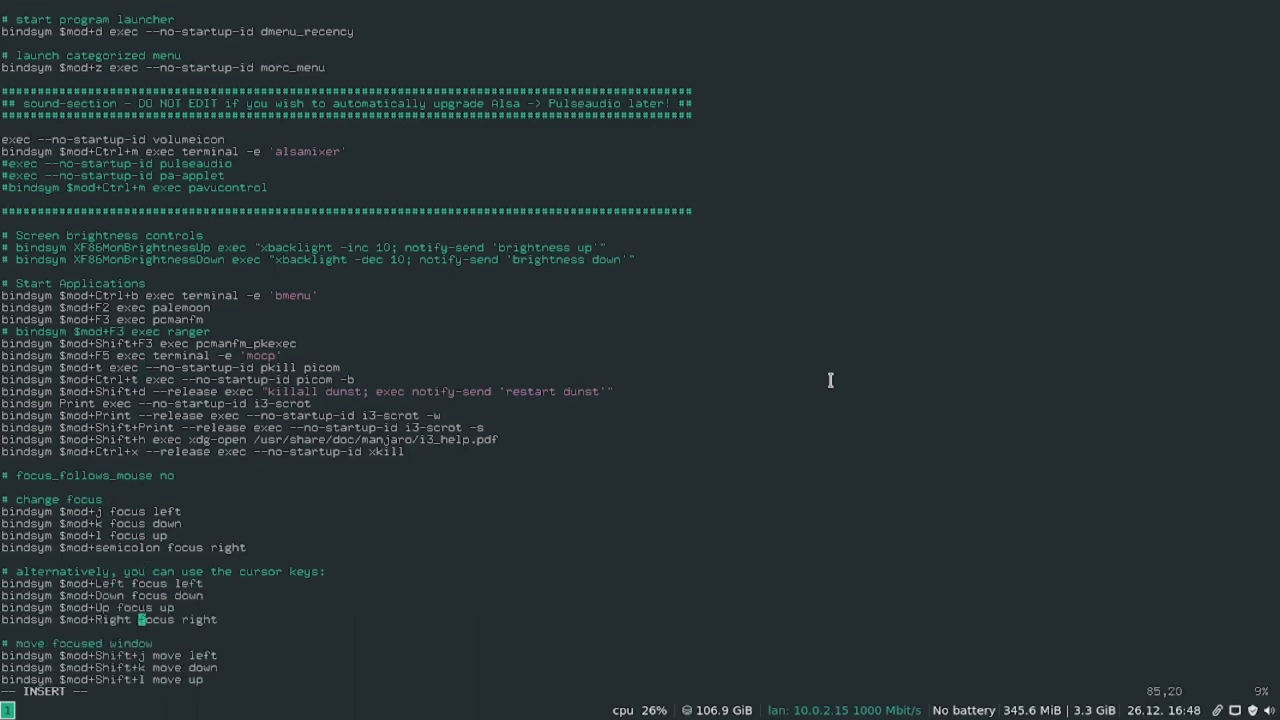
pyautogui.press('Down')
pyautogui.press('Down')
pyautogui.press('Down')
pyautogui.press('Down')
pyautogui.press('Down')
pyautogui.press('Down')
pyautogui.press('Down')
pyautogui.press('Down')
pyautogui.press('Down')
pyautogui.press('Down')
pyautogui.press('Down')
pyautogui.press('Down')
pyautogui.press('Down')
pyautogui.press('Down')
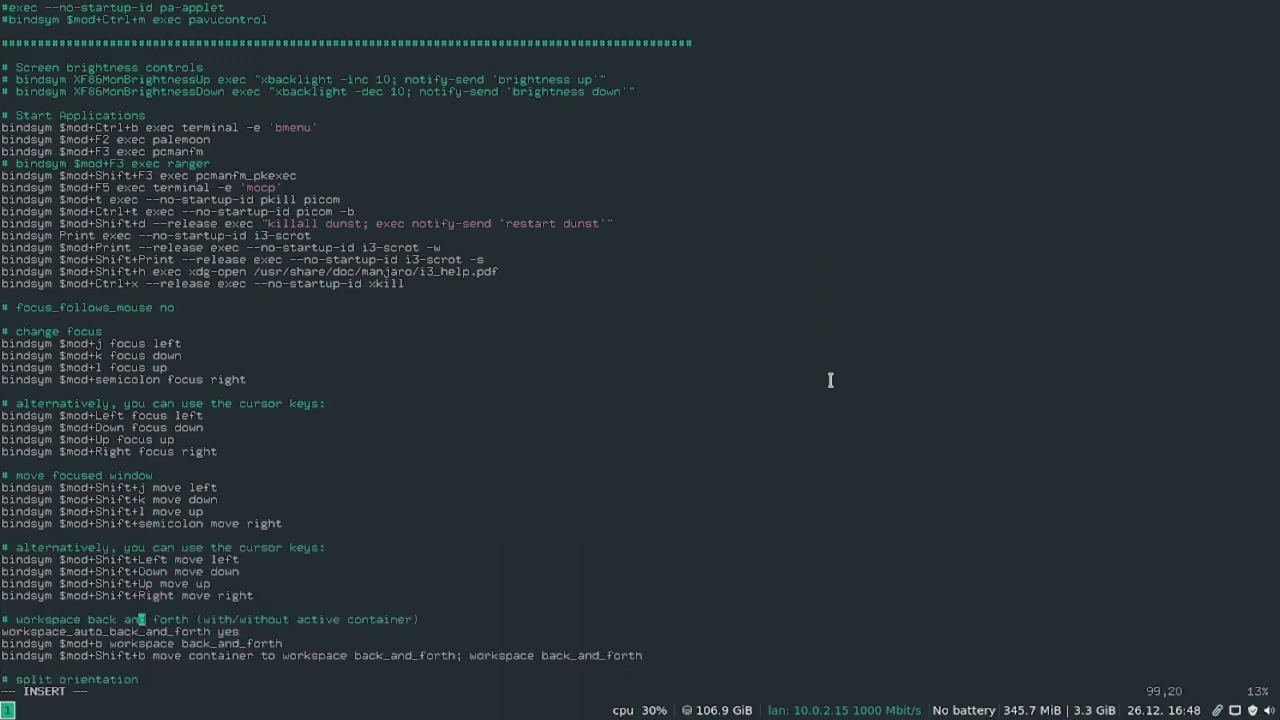
# Move down past the layout, workspace and floating rules to the reload binding.
pyautogui.press('Down')
pyautogui.press('Down')
pyautogui.press('Down')
pyautogui.press('Down')
pyautogui.press('Down')
pyautogui.press('Down')
pyautogui.press('Down')
pyautogui.press('Down')
pyautogui.press('Down')
pyautogui.press('Down')
pyautogui.press('Down')
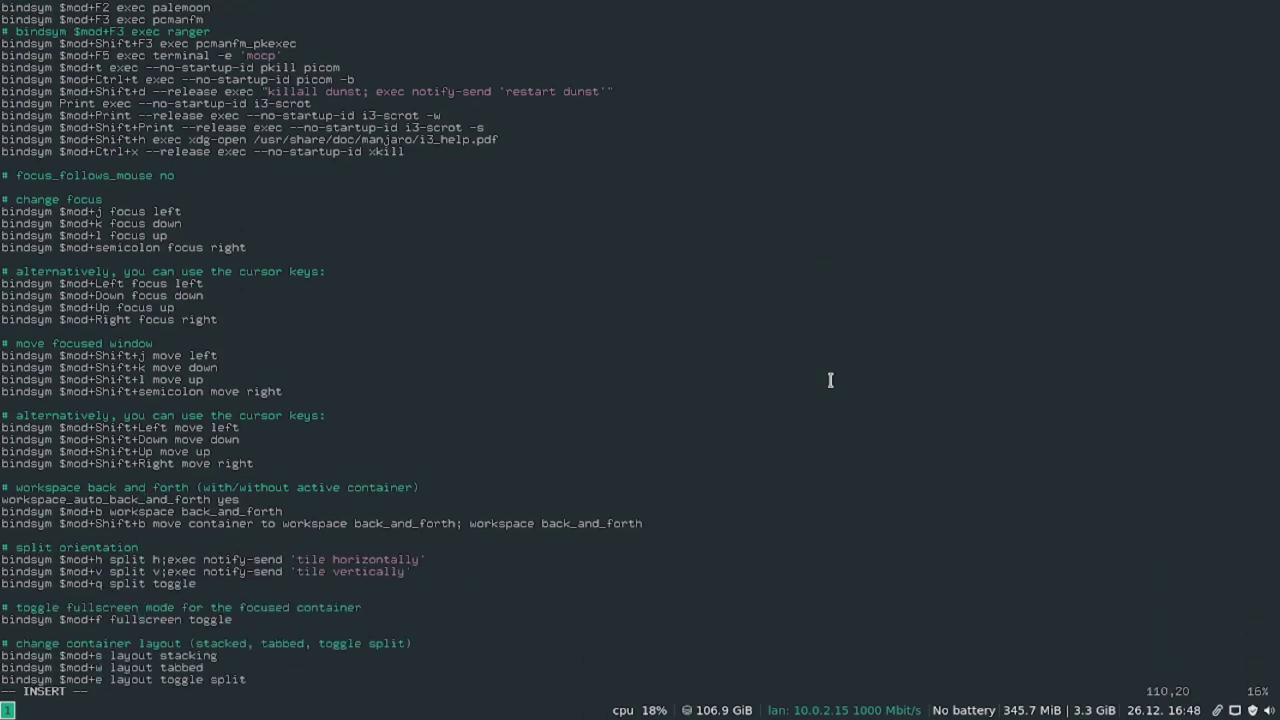
pyautogui.press('Down')
pyautogui.press('Down')
pyautogui.press('Down')
pyautogui.press('Down')
pyautogui.press('Down')
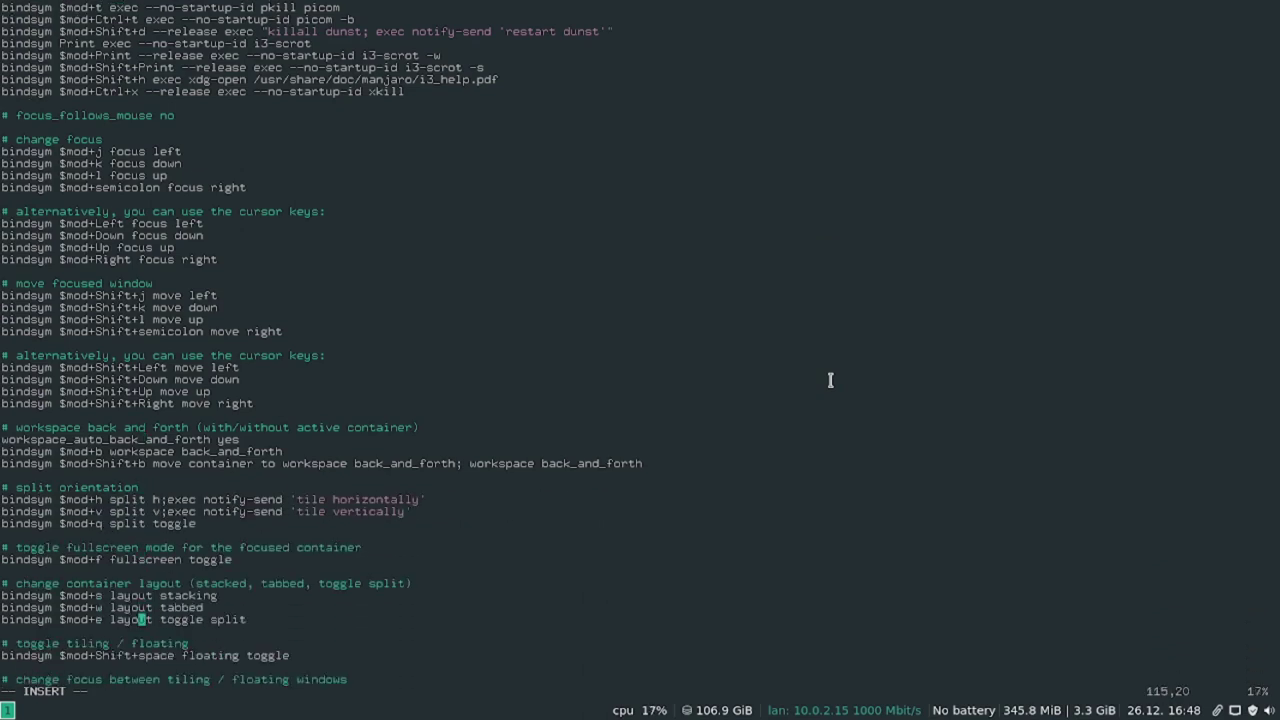
pyautogui.press('Down')
pyautogui.press('Down')
pyautogui.press('Down')
pyautogui.press('Down')
pyautogui.press('Down')
pyautogui.press('Down')
pyautogui.press('Down')
pyautogui.press('Down')
pyautogui.press('Down')
pyautogui.press('Down')
pyautogui.press('Down')
pyautogui.press('Down')
pyautogui.press('Down')
pyautogui.press('Down')
pyautogui.press('Down')
pyautogui.press('Down')
pyautogui.press('Down')
pyautogui.press('Down')
pyautogui.press('Down')
pyautogui.press('Down')
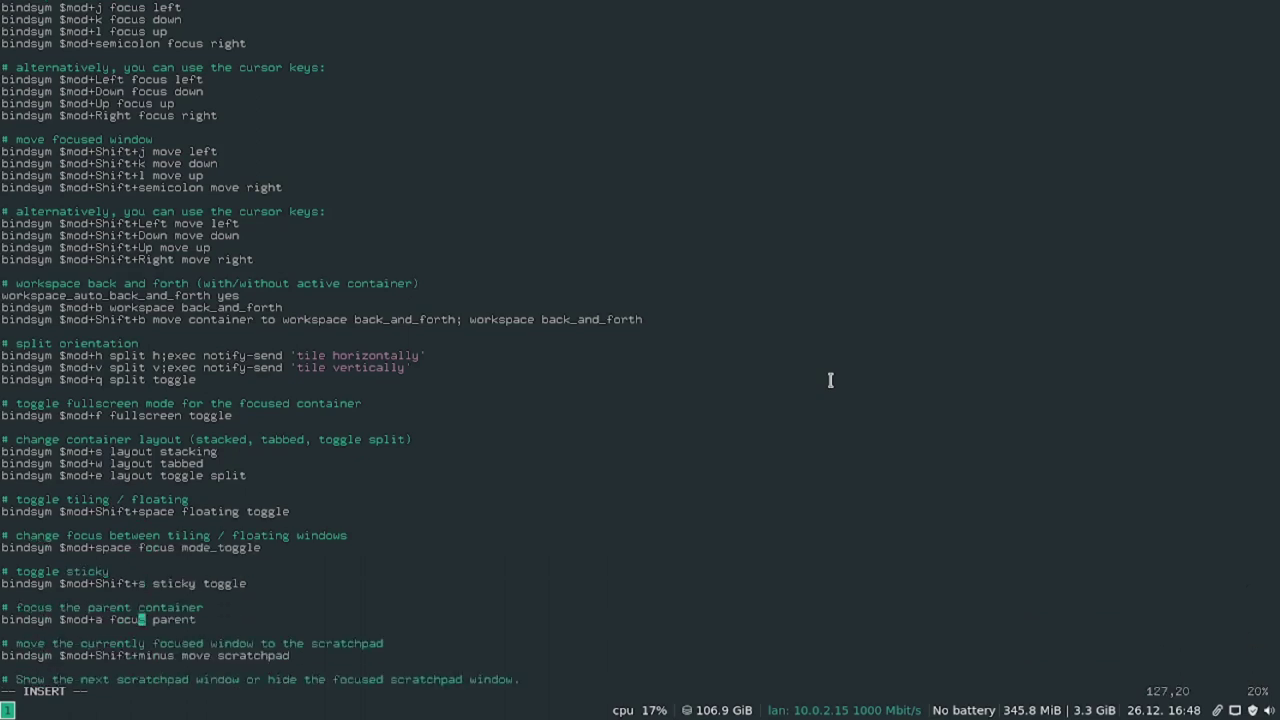
pyautogui.press('Down')
pyautogui.press('Down')
pyautogui.press('Down')
pyautogui.press('Down')
pyautogui.press('Down')
pyautogui.press('Down')
pyautogui.press('Down')
pyautogui.press('Down')
pyautogui.press('Down')
pyautogui.press('Down')
pyautogui.press('Down')
pyautogui.press('Down')
pyautogui.press('Down')
pyautogui.press('Down')
pyautogui.press('Down')
pyautogui.press('Down')
pyautogui.press('Down')
pyautogui.press('Down')
pyautogui.press('Down')
pyautogui.press('Down')
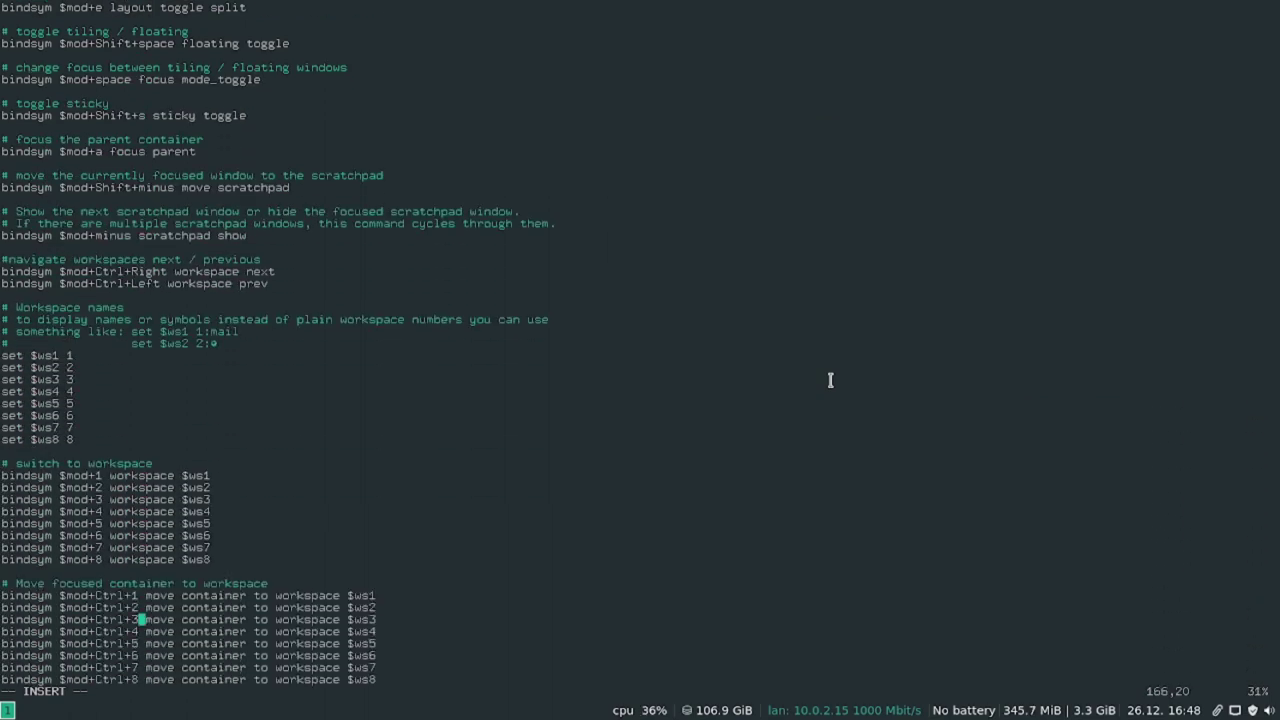
pyautogui.press('Down')
pyautogui.press('Down')
pyautogui.press('Down')
pyautogui.press('Down')
pyautogui.press('Down')
pyautogui.press('Down')
pyautogui.press('Down')
pyautogui.press('Down')
pyautogui.press('Down')
pyautogui.press('Down')
pyautogui.press('Down')
pyautogui.press('Down')
pyautogui.press('Down')
pyautogui.press('Down')
pyautogui.press('Down')
pyautogui.press('Down')
pyautogui.press('Down')
pyautogui.press('Down')
pyautogui.press('Down')
pyautogui.press('Down')
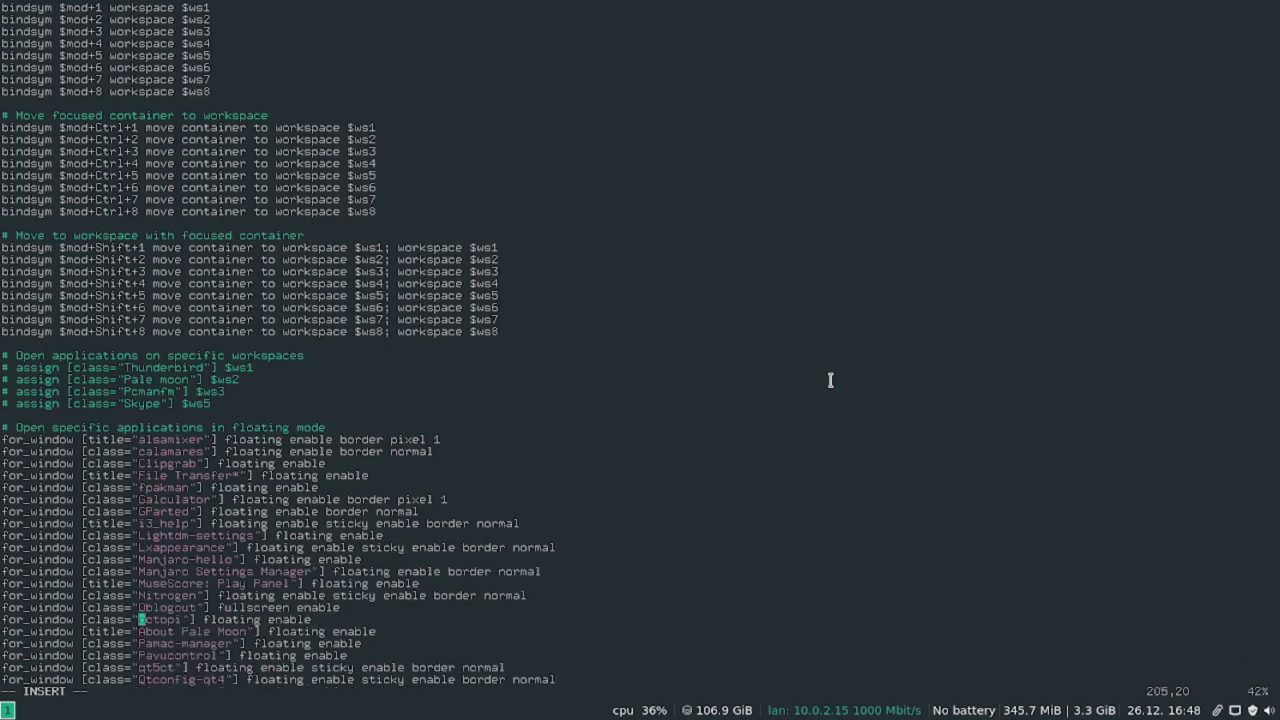
pyautogui.press('Down')
pyautogui.press('Down')
pyautogui.press('Down')
pyautogui.press('Down')
pyautogui.press('Down')
pyautogui.press('Down')
pyautogui.press('Down')
pyautogui.press('Escape')
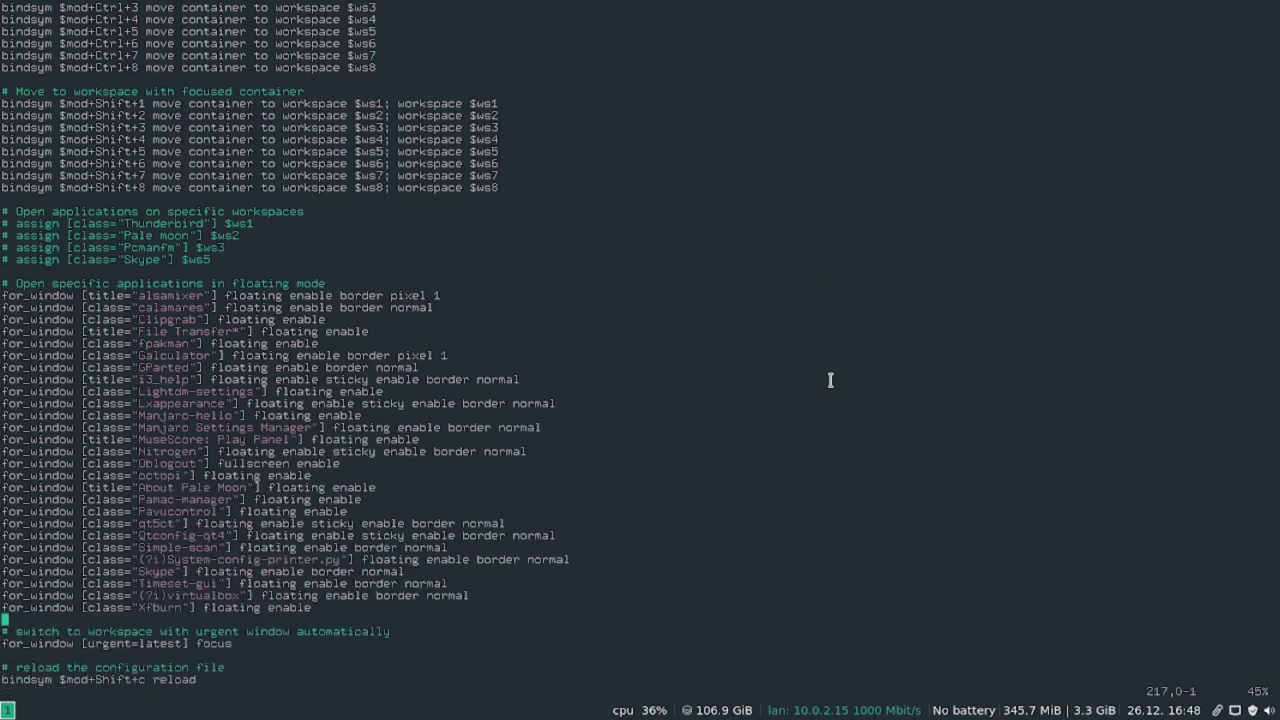
pyautogui.press('Down')
pyautogui.press('Down')
pyautogui.press('Down')
pyautogui.press('Down')
pyautogui.press('Down')
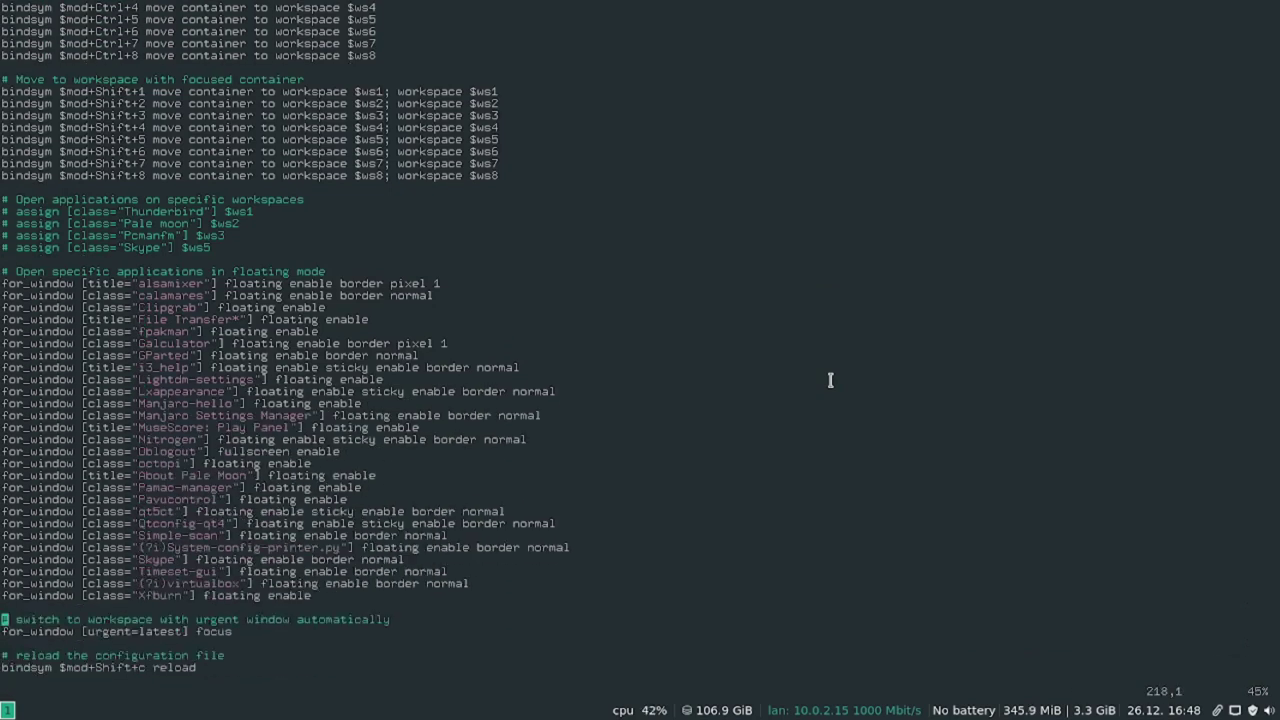
# Change the reload binding from $mod+Shift+c to $mod+r.
pyautogui.press('Right')
pyautogui.press('Right')
pyautogui.press('Right')
pyautogui.press('Right')
pyautogui.press('Right')
pyautogui.press('Right')
pyautogui.press('Right')
pyautogui.press('Right')
pyautogui.press('Right')
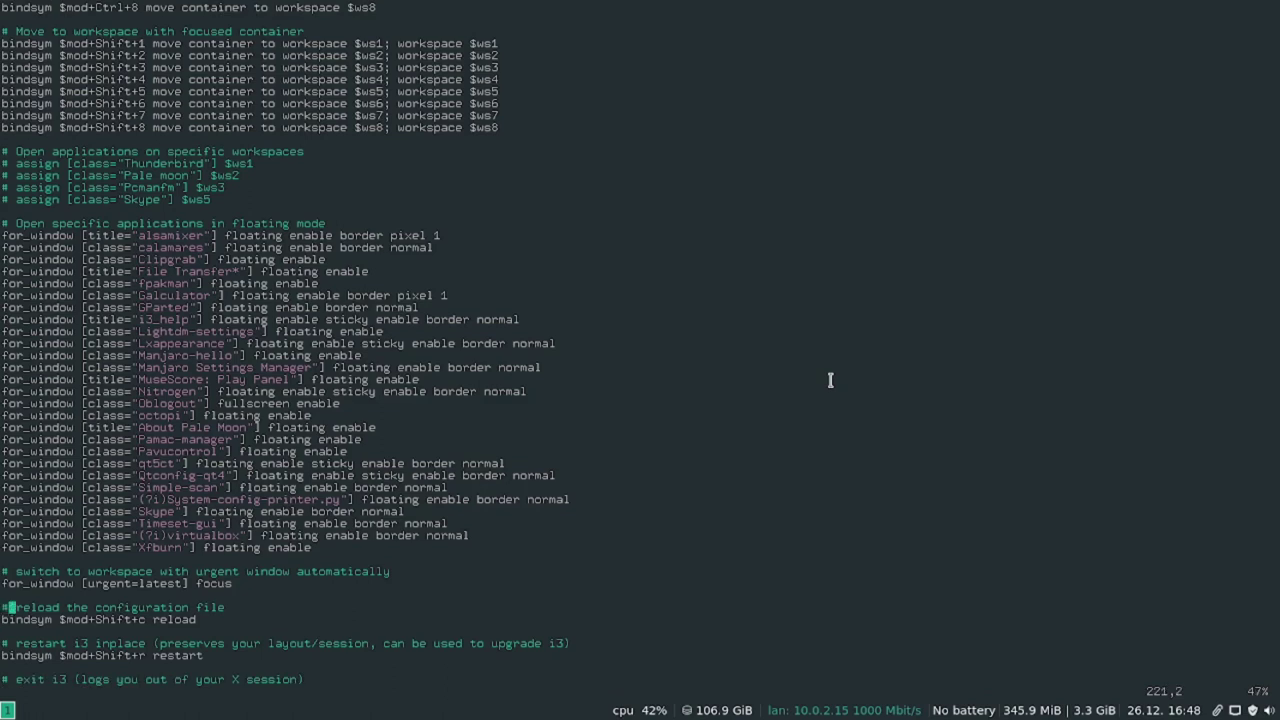
pyautogui.press('Right')
pyautogui.press('Right')
pyautogui.press('Right')
pyautogui.press('Right')
pyautogui.press('Right')
pyautogui.press('Right')
pyautogui.press('Right')
pyautogui.press('Right')
pyautogui.press('Right')
pyautogui.press('Right')
pyautogui.press('Right')
pyautogui.press('i')
pyautogui.press('BackSpace')
pyautogui.press('BackSpace')
pyautogui.press('BackSpace')
pyautogui.press('BackSpace')
pyautogui.press('BackSpace')
pyautogui.press('BackSpace')
pyautogui.press('BackSpace')
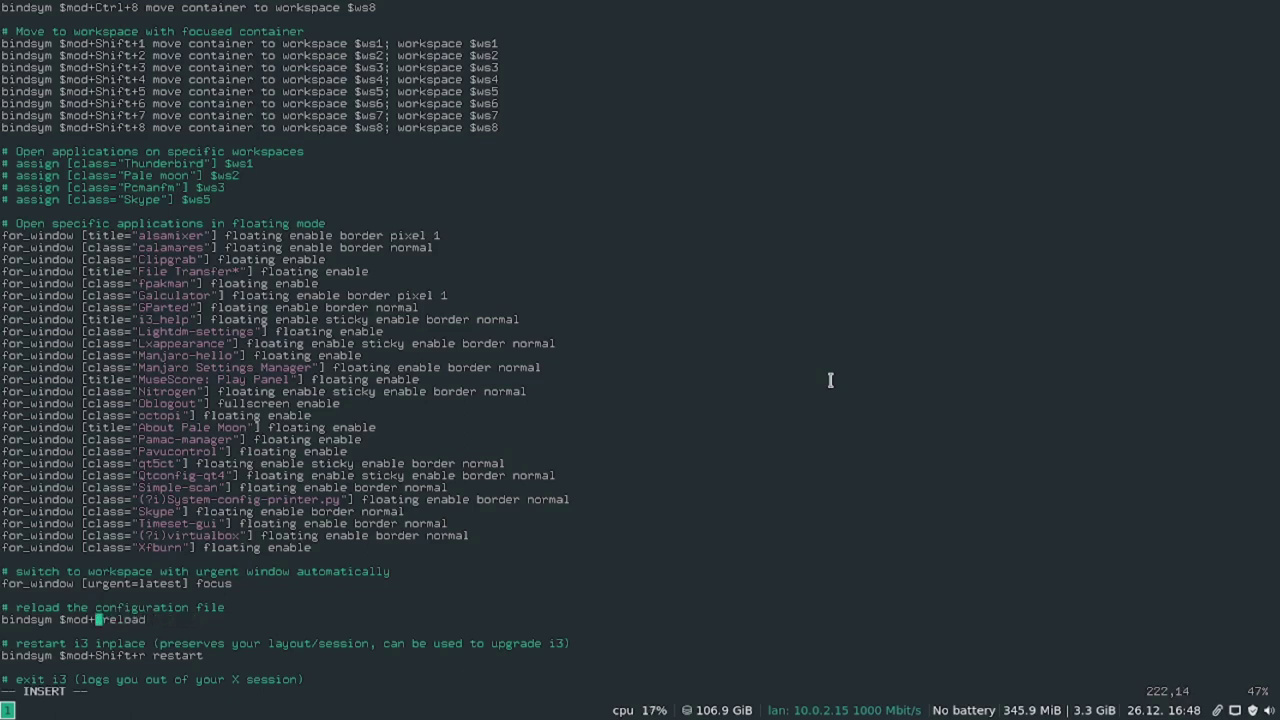
pyautogui.write('r')
pyautogui.press('Escape')
# Save the config with :w, reload i3 and open the list of config errors.
pyautogui.write(':w')
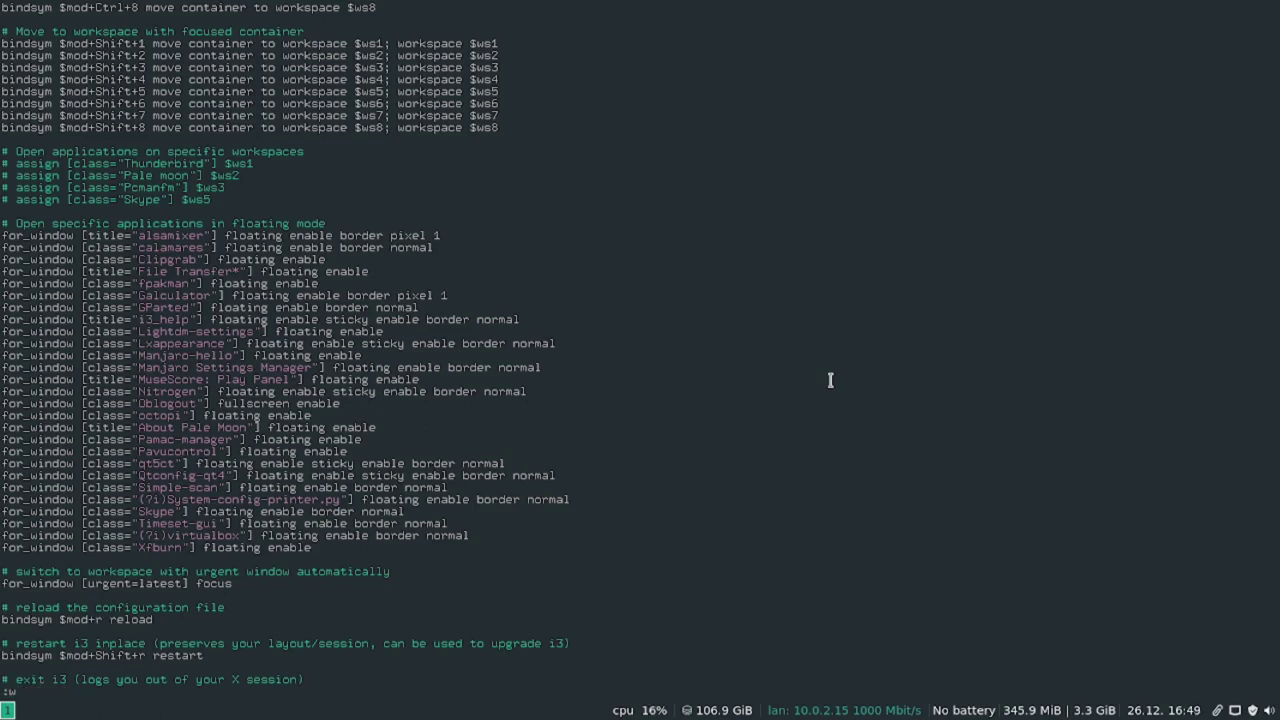
pyautogui.press('Return')
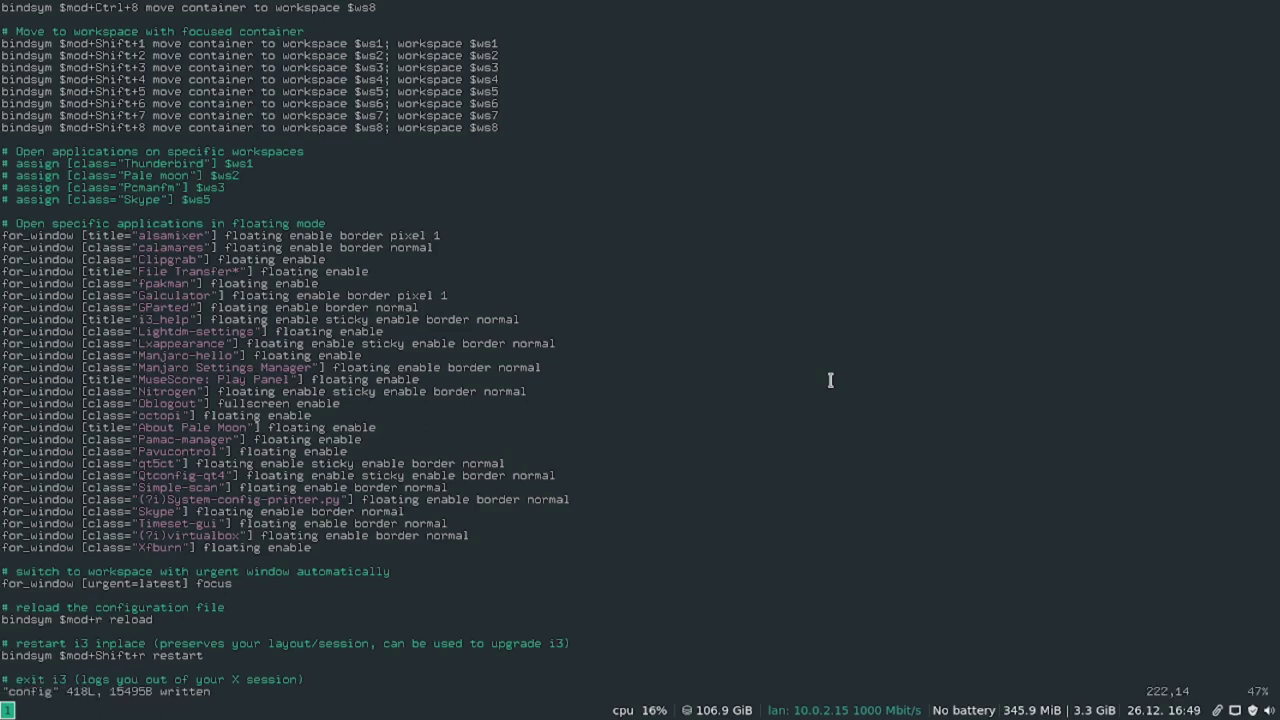
pyautogui.press('j')
pyautogui.press('j')
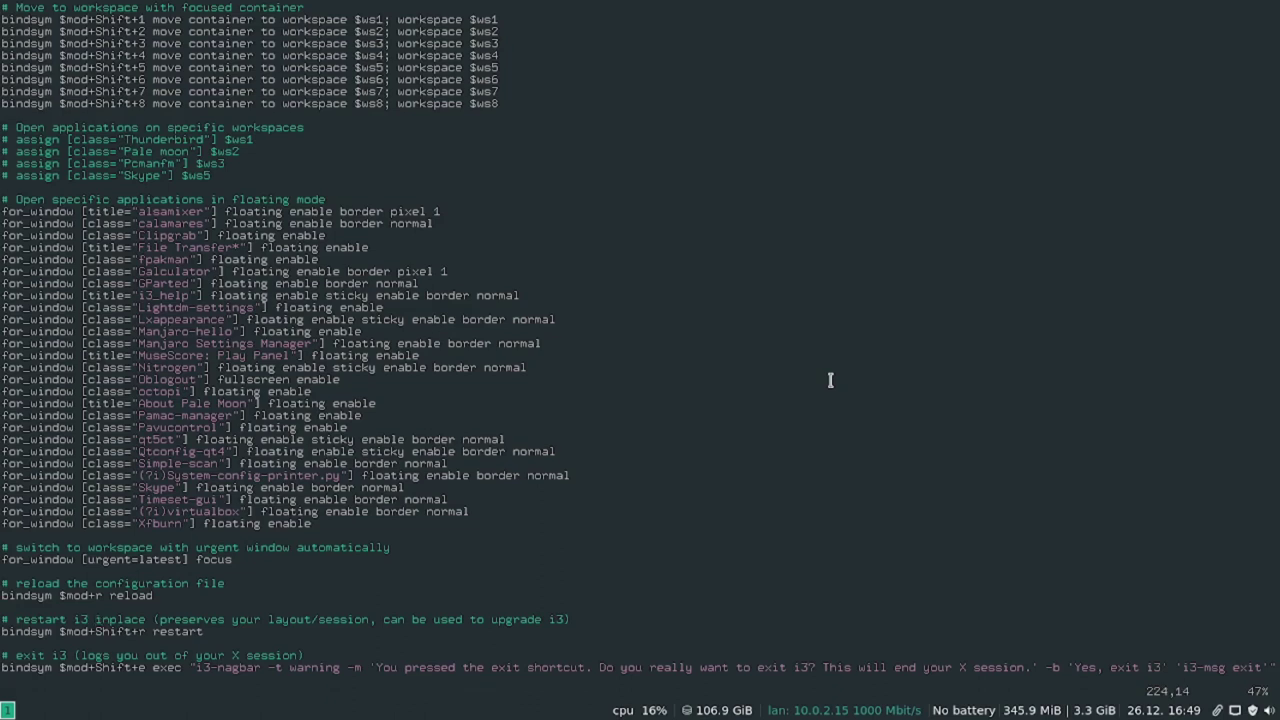
pyautogui.press('super+shift+r')
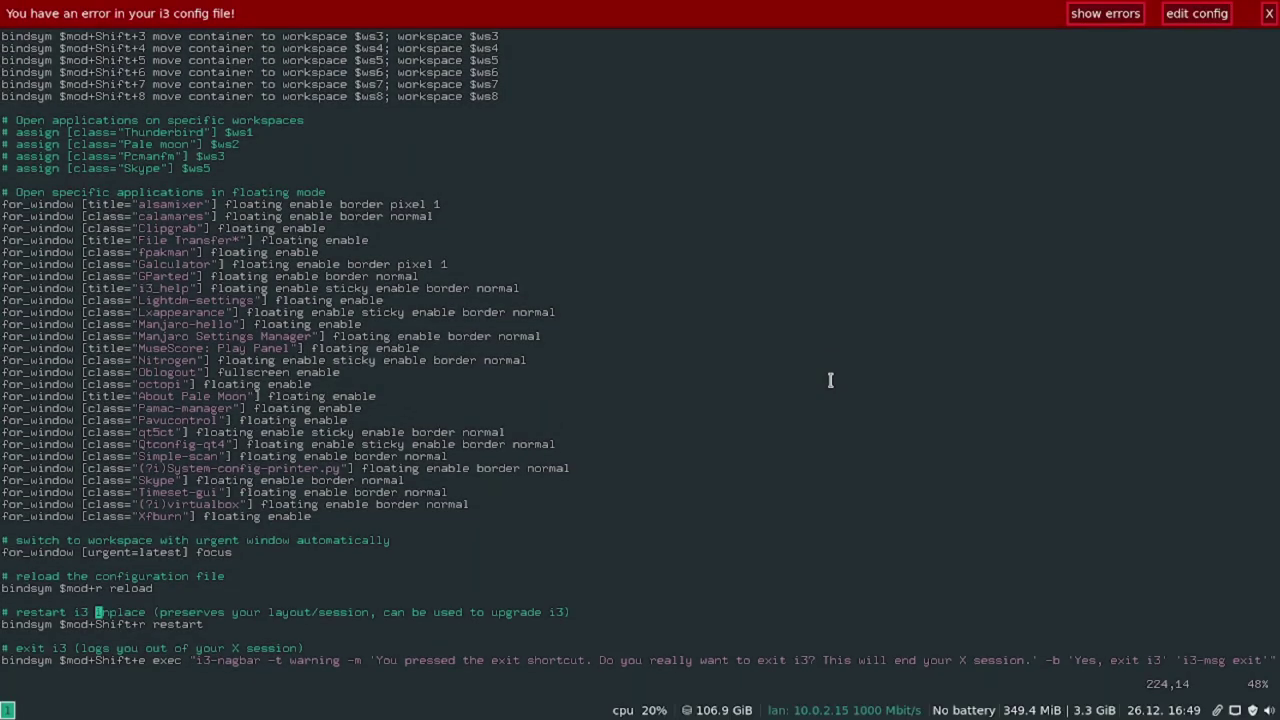
pyautogui.click(1122, 17)
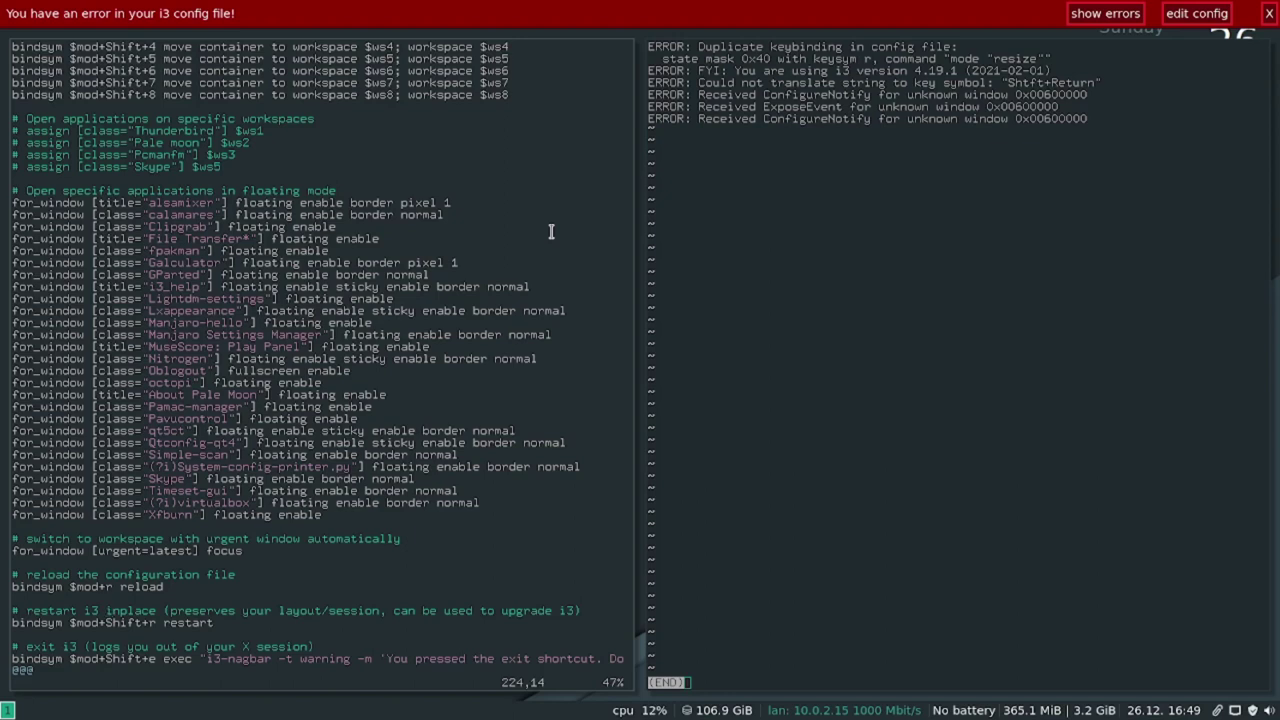
# Change the resize-mode binding from $mod+r to $mod+z.
pyautogui.press('Down')
pyautogui.press('Down')
pyautogui.press('Down')
pyautogui.press('Down')
pyautogui.press('Down')
pyautogui.press('Down')
pyautogui.press('Down')
pyautogui.press('Down')
pyautogui.press('Down')
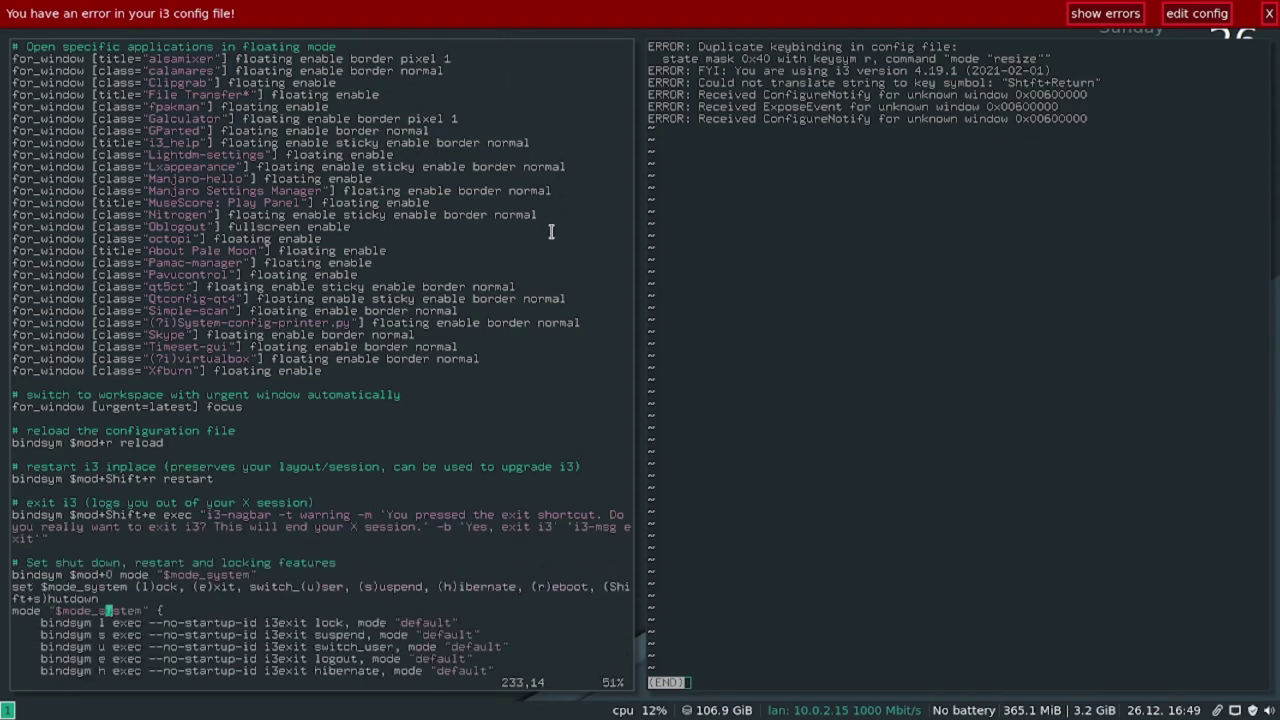
pyautogui.press('Down')
pyautogui.press('Down')
pyautogui.press('Down')
pyautogui.press('Down')
pyautogui.press('Down')
pyautogui.press('Down')
pyautogui.press('Down')
pyautogui.press('Down')
pyautogui.press('Down')
pyautogui.press('Down')
pyautogui.press('Down')
pyautogui.press('Down')
pyautogui.press('Down')
pyautogui.press('Down')
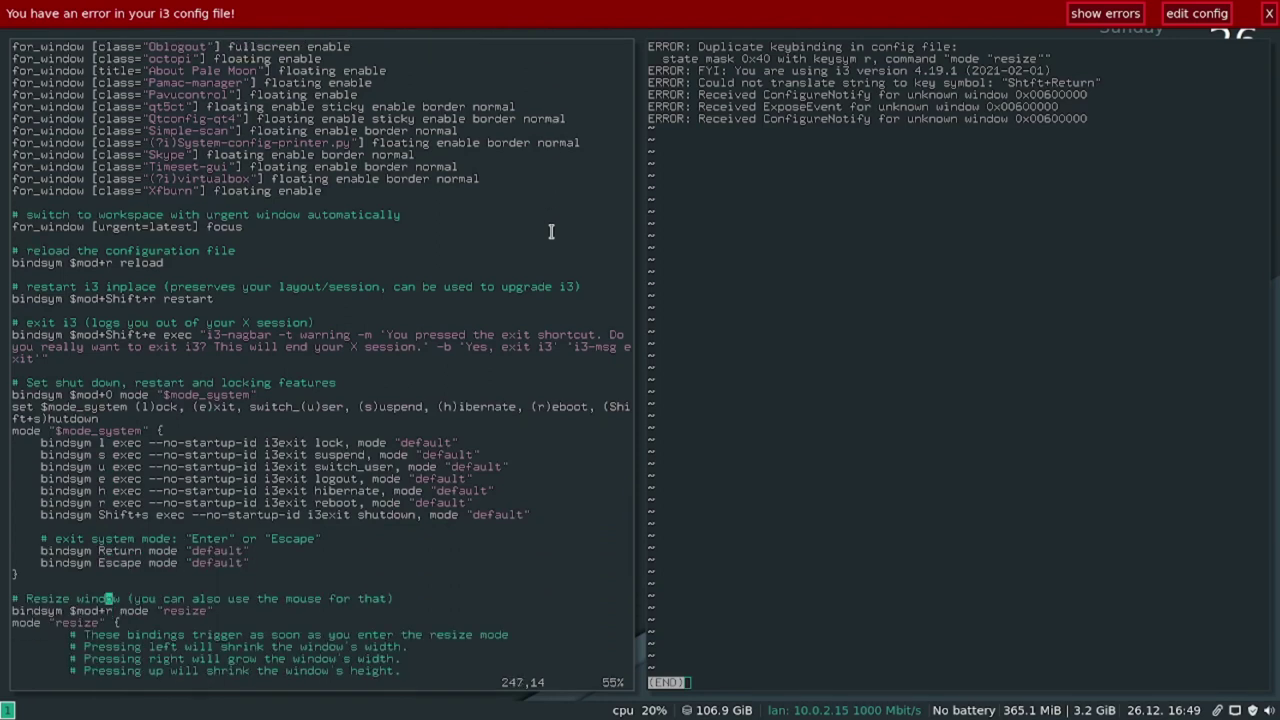
pyautogui.press('Up')
pyautogui.press('Up')
pyautogui.press('Up')
pyautogui.press('Up')
pyautogui.press('Up')
pyautogui.press('Up')
pyautogui.press('Up')
pyautogui.press('Up')
pyautogui.press('Up')
pyautogui.press('Up')
pyautogui.press('Up')
pyautogui.press('Up')
pyautogui.press('Up')
pyautogui.press('Up')
pyautogui.press('Up')
pyautogui.press('Up')
pyautogui.press('Up')
pyautogui.press('Up')
pyautogui.press('Up')
pyautogui.press('Up')
pyautogui.press('Down')
pyautogui.press('Down')
pyautogui.press('Down')
pyautogui.press('Down')
pyautogui.press('Down')
pyautogui.press('Down')
pyautogui.press('Down')
pyautogui.press('Down')
pyautogui.press('Down')
pyautogui.press('Down')
pyautogui.press('Down')
pyautogui.press('Down')
pyautogui.press('Down')
pyautogui.press('Down')
pyautogui.press('Down')
pyautogui.press('Down')
pyautogui.press('Down')
pyautogui.press('Down')
pyautogui.press('Down')
pyautogui.press('Down')
pyautogui.press('i')
pyautogui.press('BackSpace')
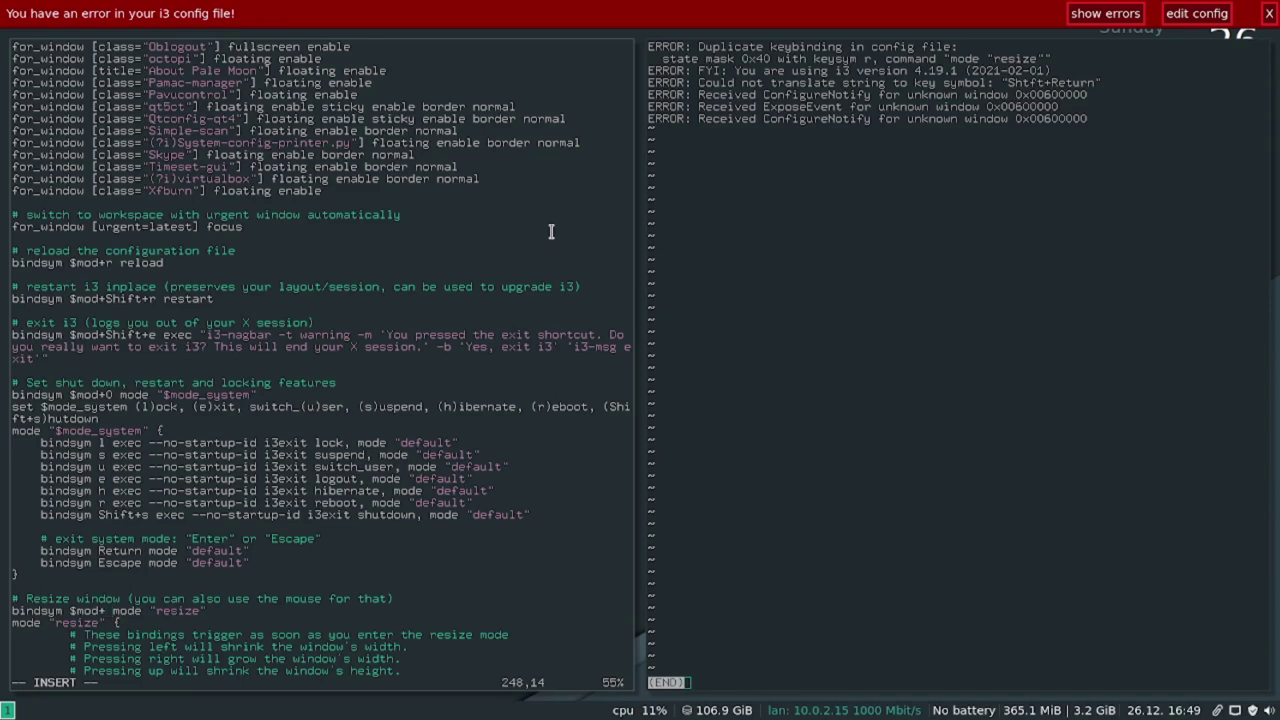
pyautogui.write('z')
# Save the config, reload i3 and view the updated duplicate z keybinding error.
pyautogui.press('Up')
pyautogui.press('Up')
pyautogui.press('Up')
pyautogui.press('Up')
pyautogui.press('Up')
pyautogui.press('Up')
pyautogui.press('Up')
pyautogui.press('Up')
pyautogui.press('Up')
pyautogui.press('Up')
pyautogui.press('Up')
pyautogui.press('Up')
pyautogui.press('Up')
pyautogui.press('Up')
pyautogui.press('Up')
pyautogui.press('Up')
pyautogui.press('Up')
pyautogui.press('Up')
pyautogui.press('Up')
pyautogui.press('Up')
pyautogui.press('Up')
pyautogui.press('Up')
pyautogui.press('Up')
pyautogui.press('Up')
pyautogui.press('Up')
pyautogui.press('Up')
pyautogui.press('Up')
pyautogui.press('Up')
pyautogui.press('Up')
pyautogui.press('Up')
pyautogui.press('Up')
pyautogui.press('Up')
pyautogui.press('Up')
pyautogui.press('Up')
pyautogui.press('Up')
pyautogui.press('Up')
pyautogui.press('Up')
pyautogui.press('Up')
pyautogui.press('Up')
pyautogui.press('Up')
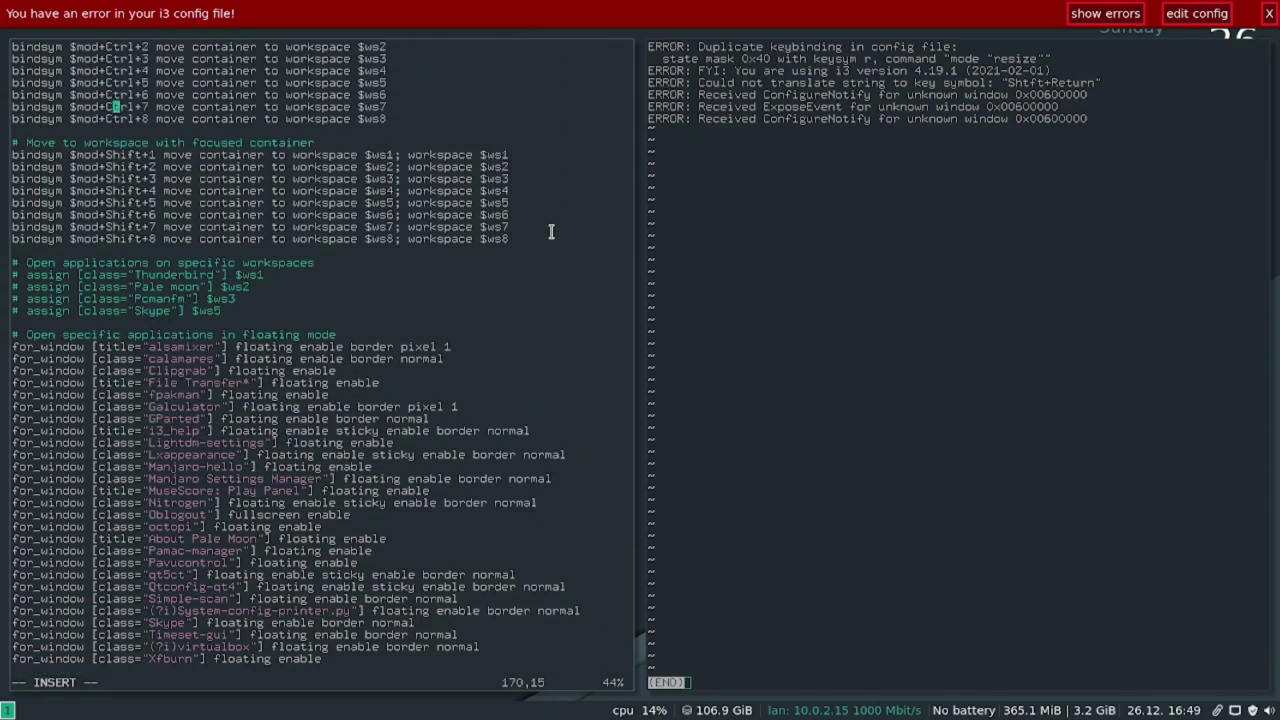
pyautogui.press('Up')
pyautogui.press('Up')
pyautogui.press('Up')
pyautogui.press('Up')
pyautogui.press('Up')
pyautogui.press('Up')
pyautogui.press('Up')
pyautogui.press('Up')
pyautogui.press('Up')
pyautogui.press('Up')
pyautogui.press('Up')
pyautogui.press('Up')
pyautogui.press('Up')
pyautogui.press('Up')
pyautogui.press('Up')
pyautogui.press('Up')
pyautogui.press('Up')
pyautogui.press('Up')
pyautogui.press('Up')
pyautogui.press('Up')
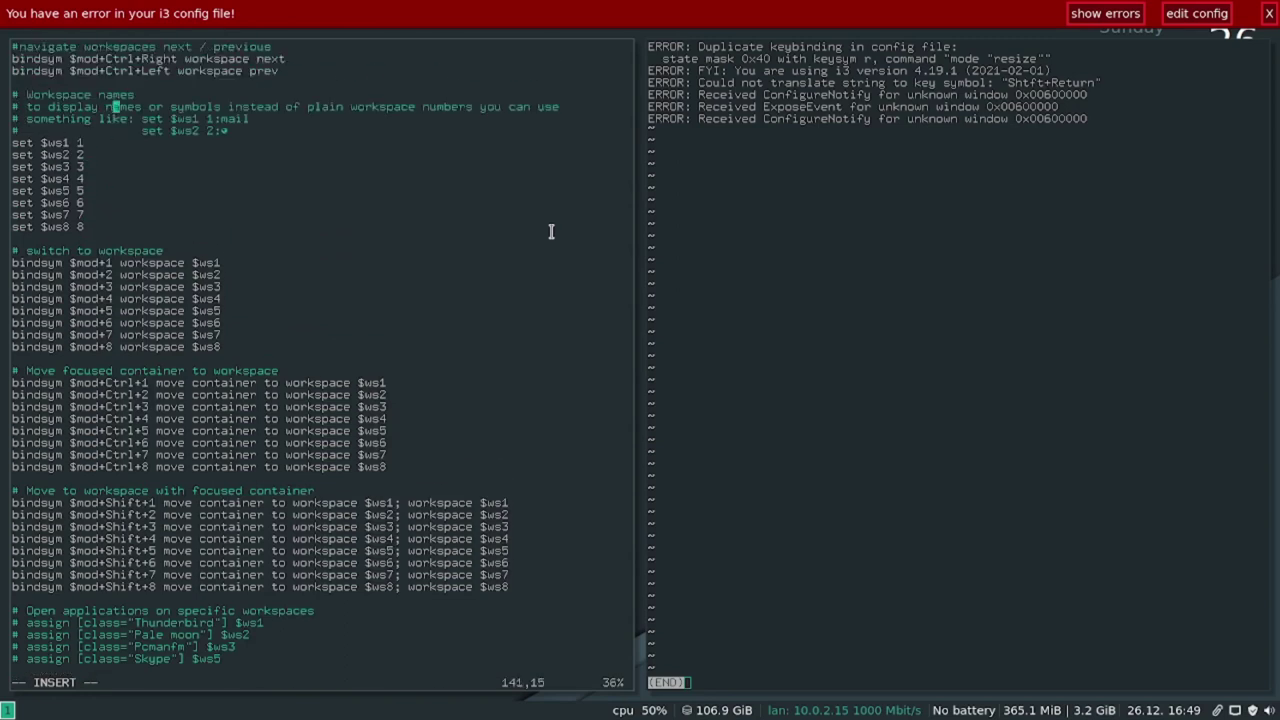
pyautogui.press('Up')
pyautogui.press('Up')
pyautogui.press('Up')
pyautogui.press('Up')
pyautogui.press('Up')
pyautogui.press('Up')
pyautogui.press('Up')
pyautogui.press('Up')
pyautogui.press('Up')
pyautogui.press('Up')
pyautogui.press('Up')
pyautogui.press('Up')
pyautogui.press('Up')
pyautogui.press('Up')
pyautogui.press('Up')
pyautogui.press('Up')
pyautogui.press('Up')
pyautogui.press('Up')
pyautogui.press('Up')
pyautogui.press('Up')
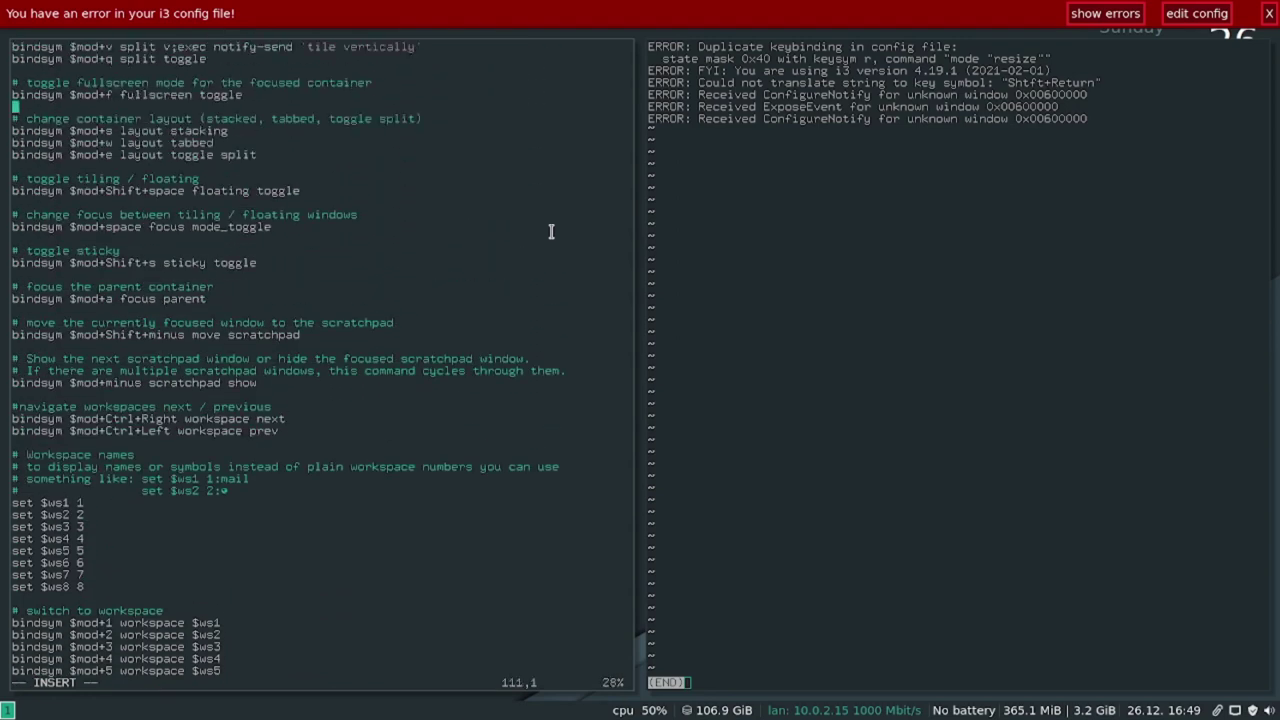
pyautogui.press('Up')
pyautogui.press('Up')
pyautogui.press('Up')
pyautogui.press('Up')
pyautogui.press('Up')
pyautogui.press('Up')
pyautogui.press('Up')
pyautogui.press('Up')
pyautogui.press('Up')
pyautogui.press('Up')
pyautogui.press('Up')
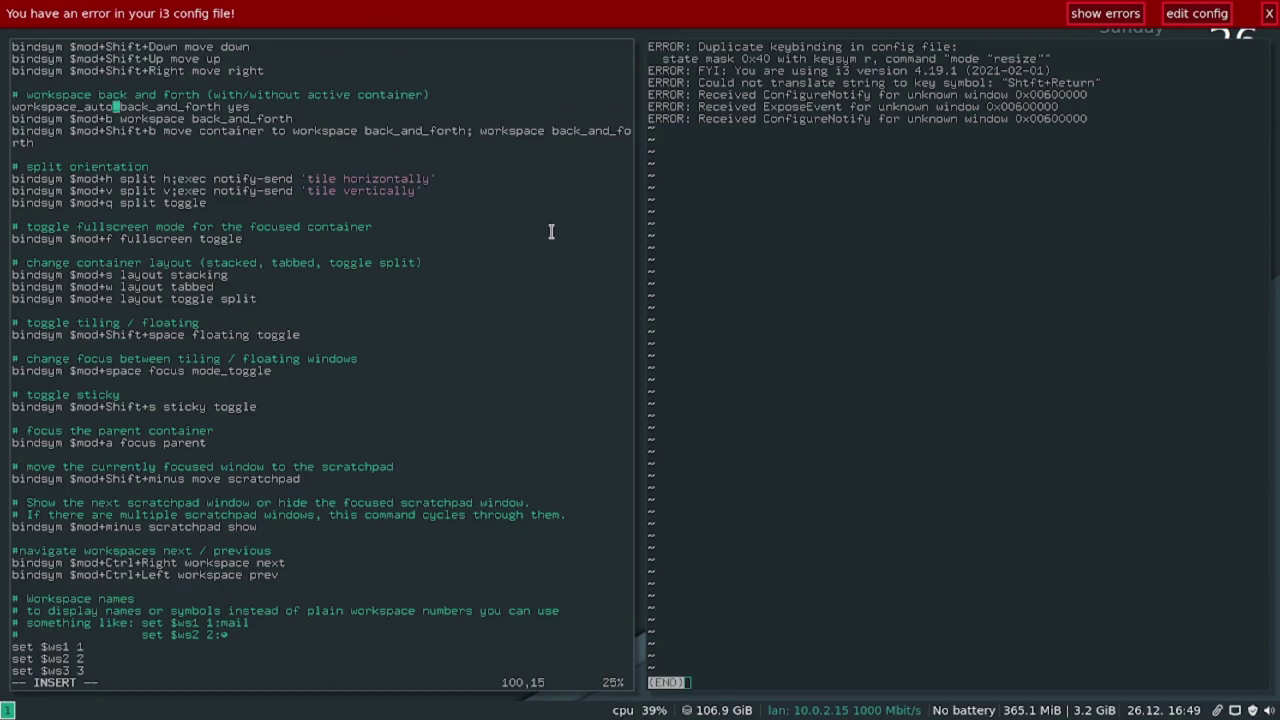
pyautogui.press('Up')
pyautogui.press('Up')
pyautogui.press('Up')
pyautogui.press('Up')
pyautogui.press('Up')
pyautogui.press('Up')
pyautogui.press('Up')
pyautogui.press('Up')
pyautogui.press('Up')
pyautogui.press('Up')
pyautogui.press('Up')
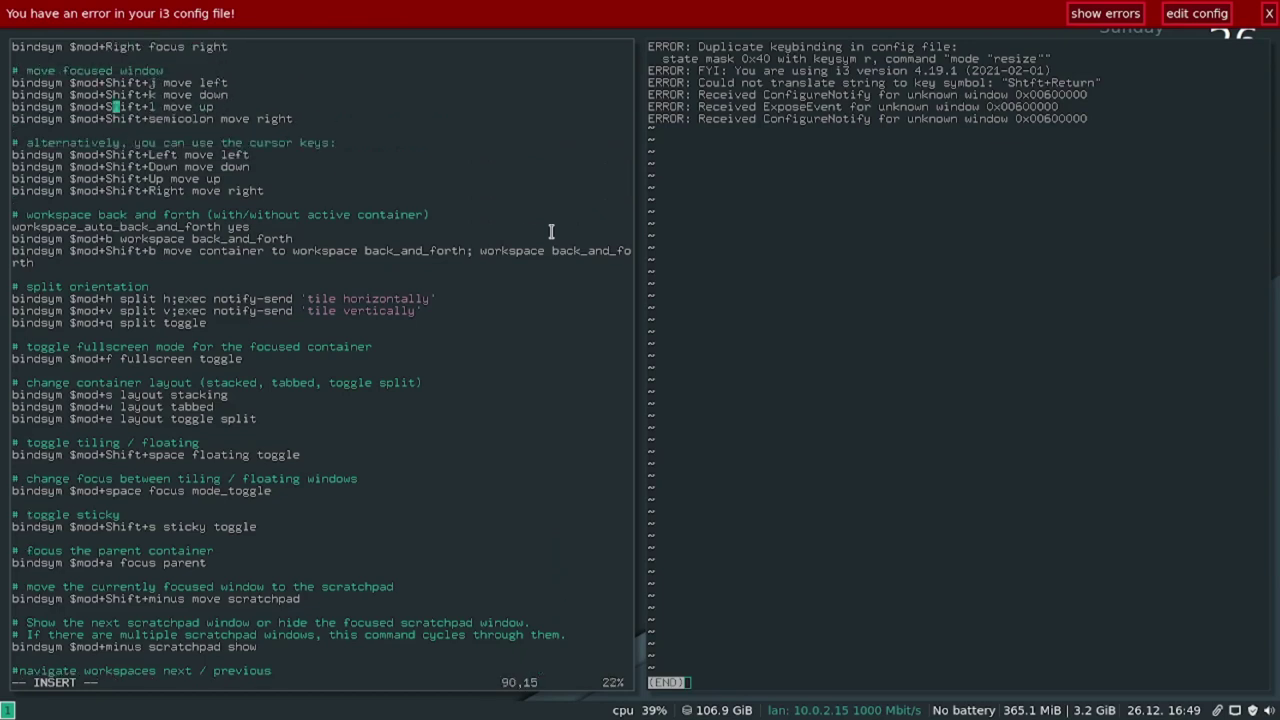
pyautogui.press('Escape')
pyautogui.write(':w')
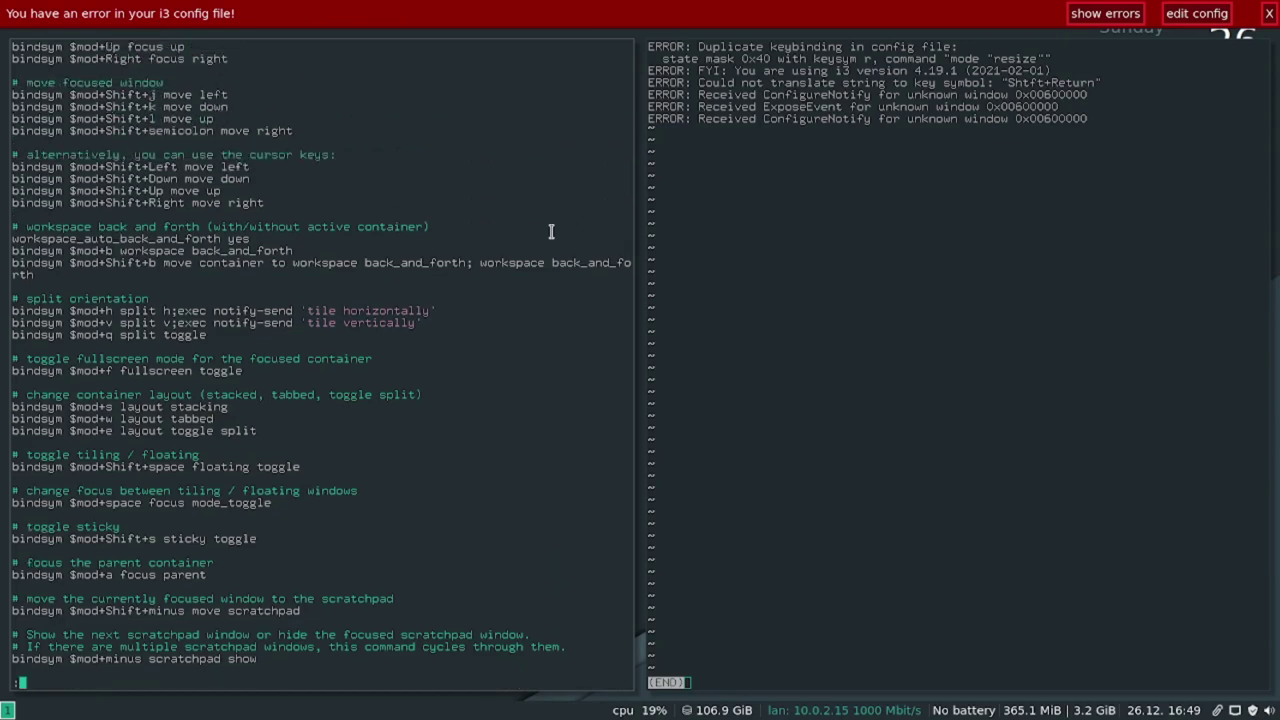
pyautogui.press('Return')
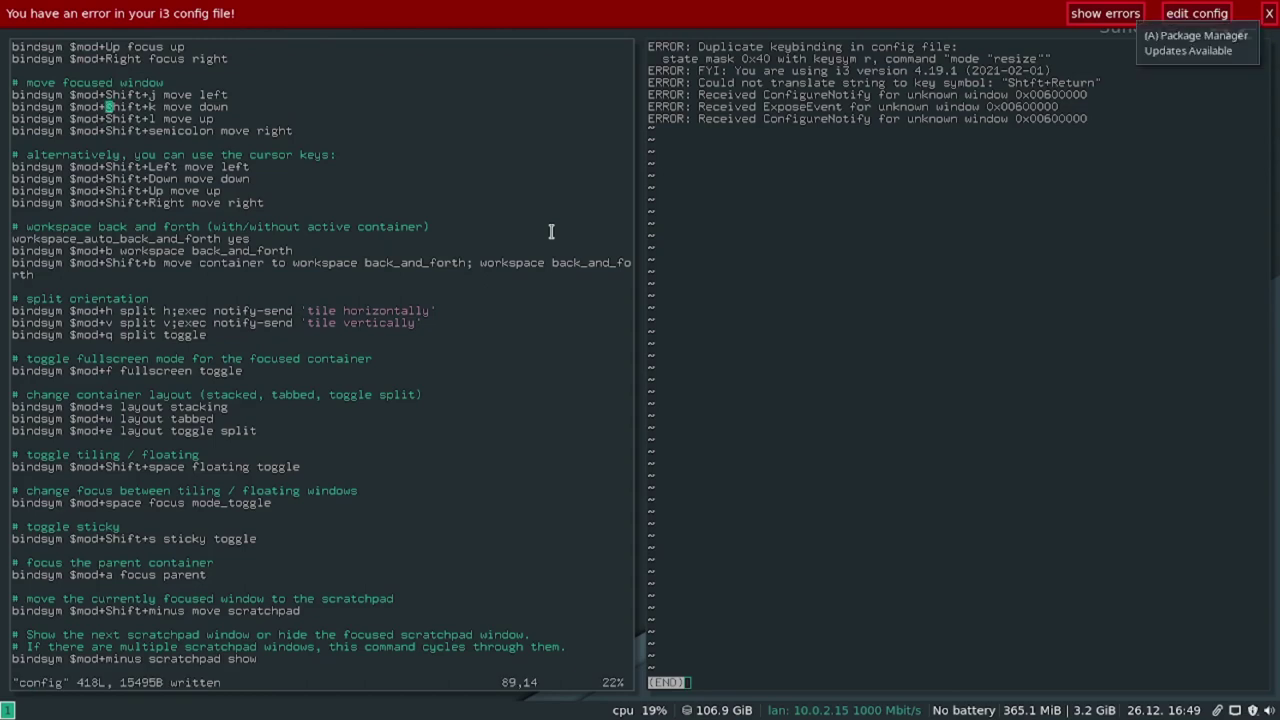
pyautogui.press('super+shift+r')
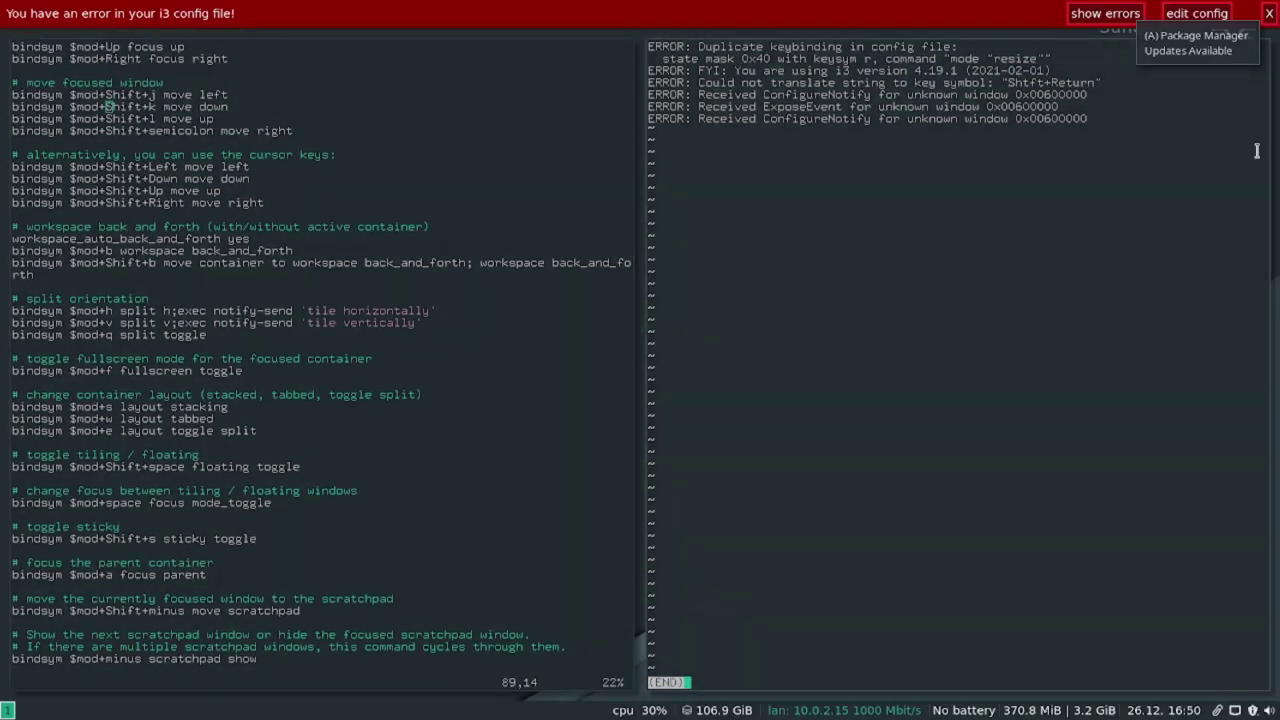
pyautogui.press('q')
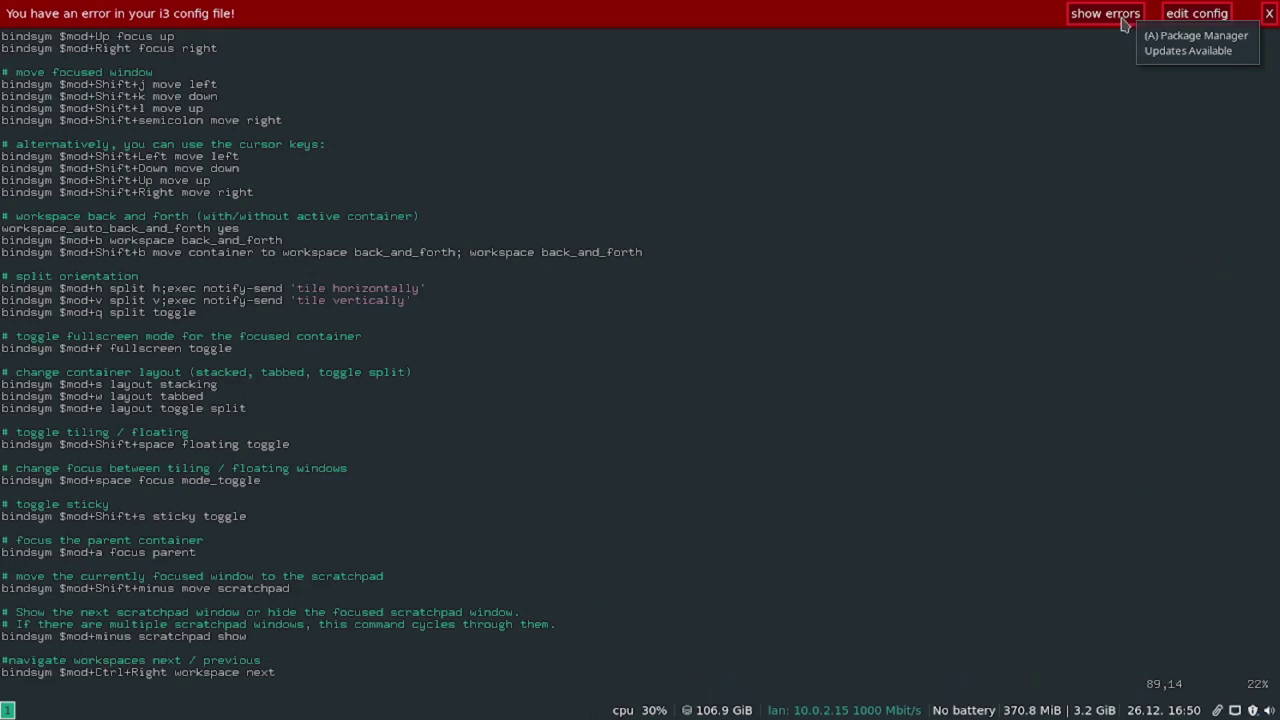
pyautogui.click(1105, 13)
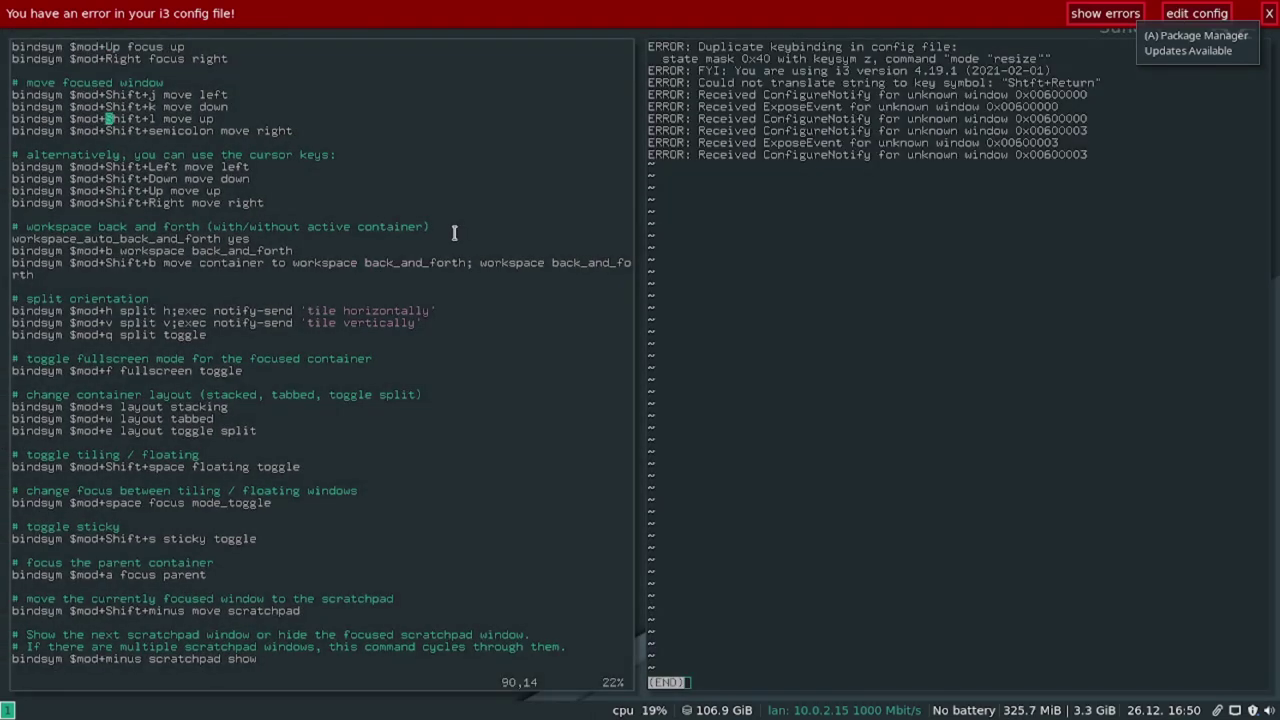
# Search the config for mod+z to find the conflicting binding.
pyautogui.press('j')
pyautogui.press('j')
pyautogui.press('j')
pyautogui.press('j')
pyautogui.press('j')
pyautogui.press('j')
pyautogui.press('j')
pyautogui.press('j')
pyautogui.press('j')
pyautogui.press('j')
pyautogui.press('j')
pyautogui.press('j')
pyautogui.press('j')
pyautogui.press('j')
pyautogui.press('j')
pyautogui.press('j')
pyautogui.press('j')
pyautogui.press('j')
pyautogui.press('j')
pyautogui.press('k')
pyautogui.press('k')
pyautogui.press('k')
pyautogui.press('k')
pyautogui.press('k')
pyautogui.press('k')
pyautogui.press('k')
pyautogui.press('k')
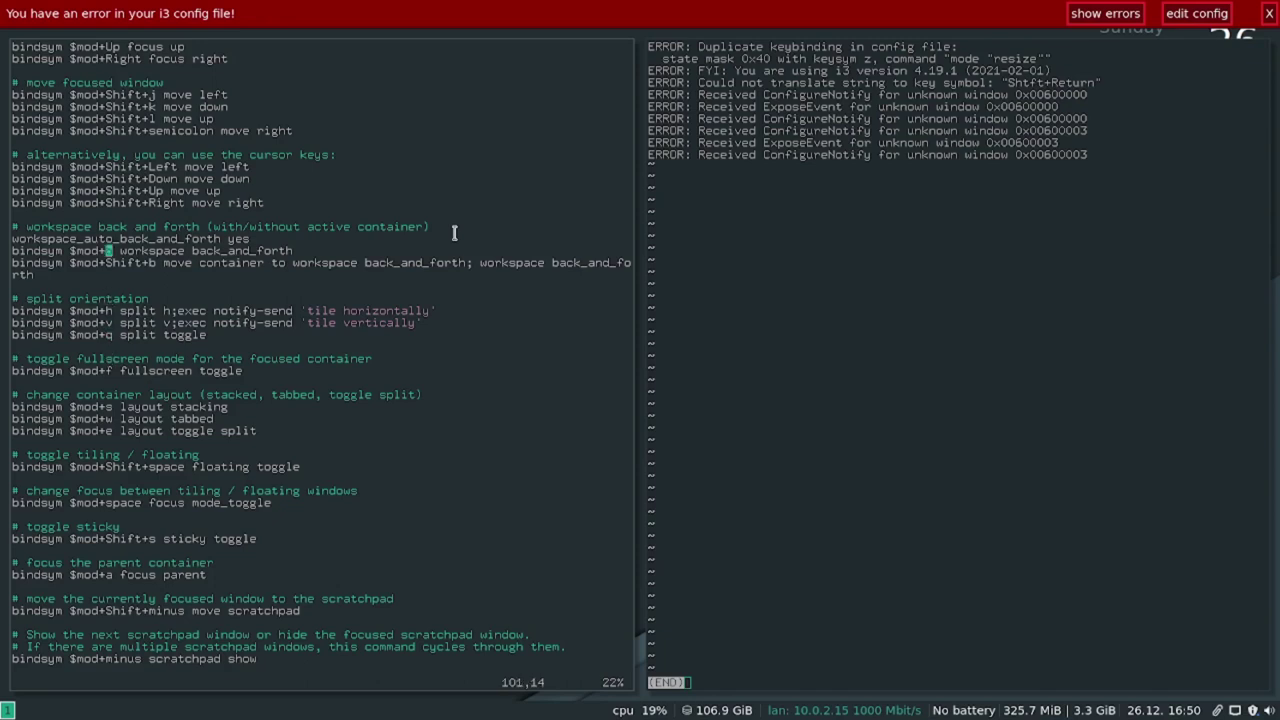
pyautogui.press('k')
pyautogui.press('k')
pyautogui.press('k')
pyautogui.press('k')
pyautogui.press('k')
pyautogui.press('k')
pyautogui.press('k')
pyautogui.press('k')
pyautogui.press('k')
pyautogui.press('k')
pyautogui.press('k')
pyautogui.press('k')
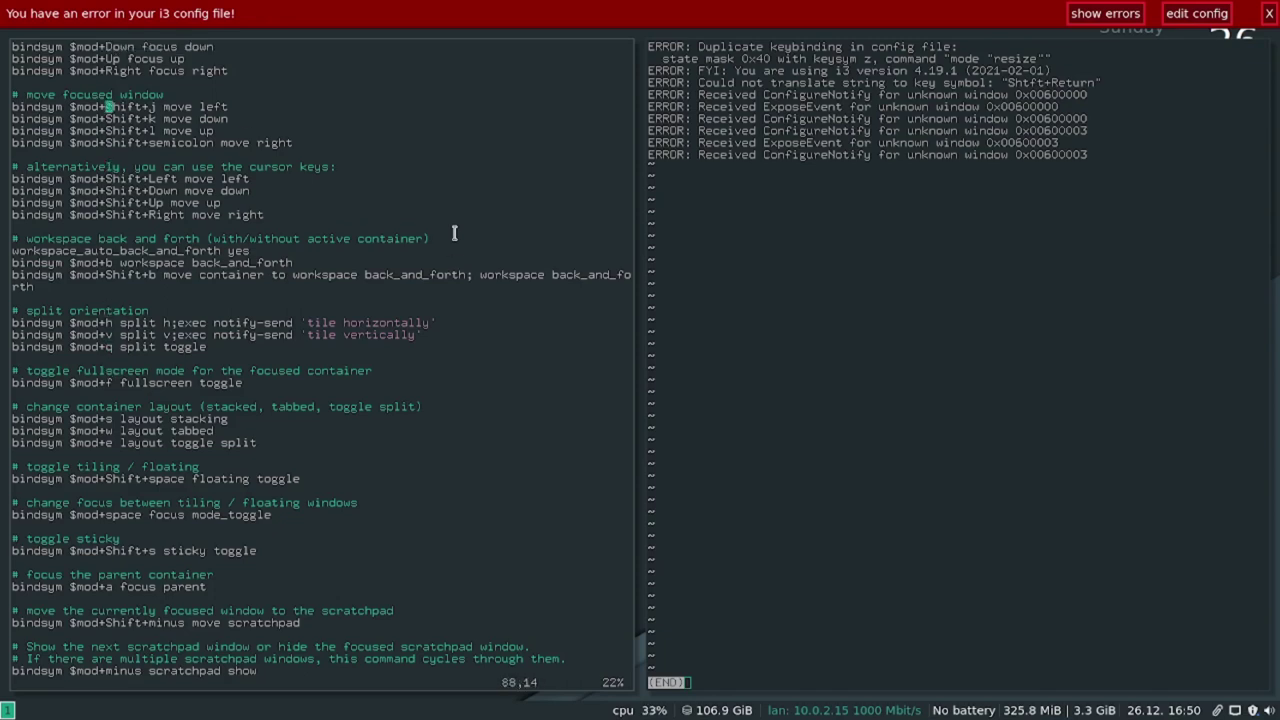
pyautogui.write('/mod')
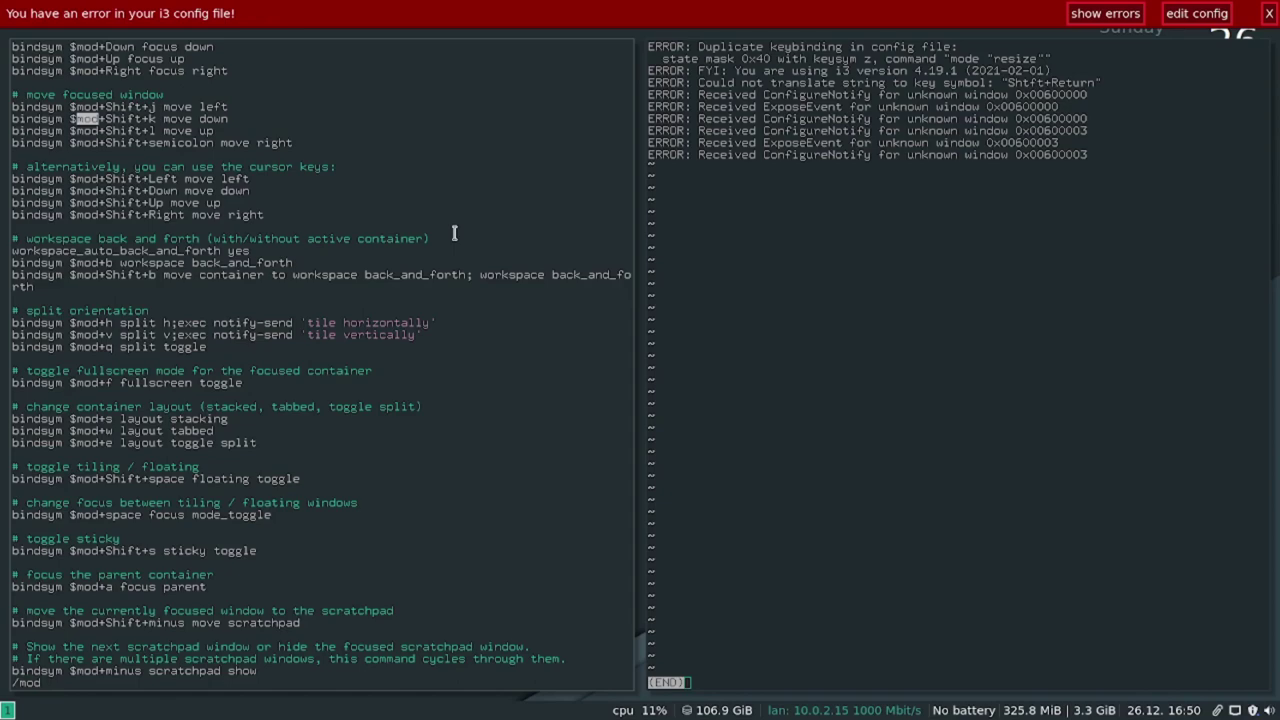
pyautogui.write('+z')
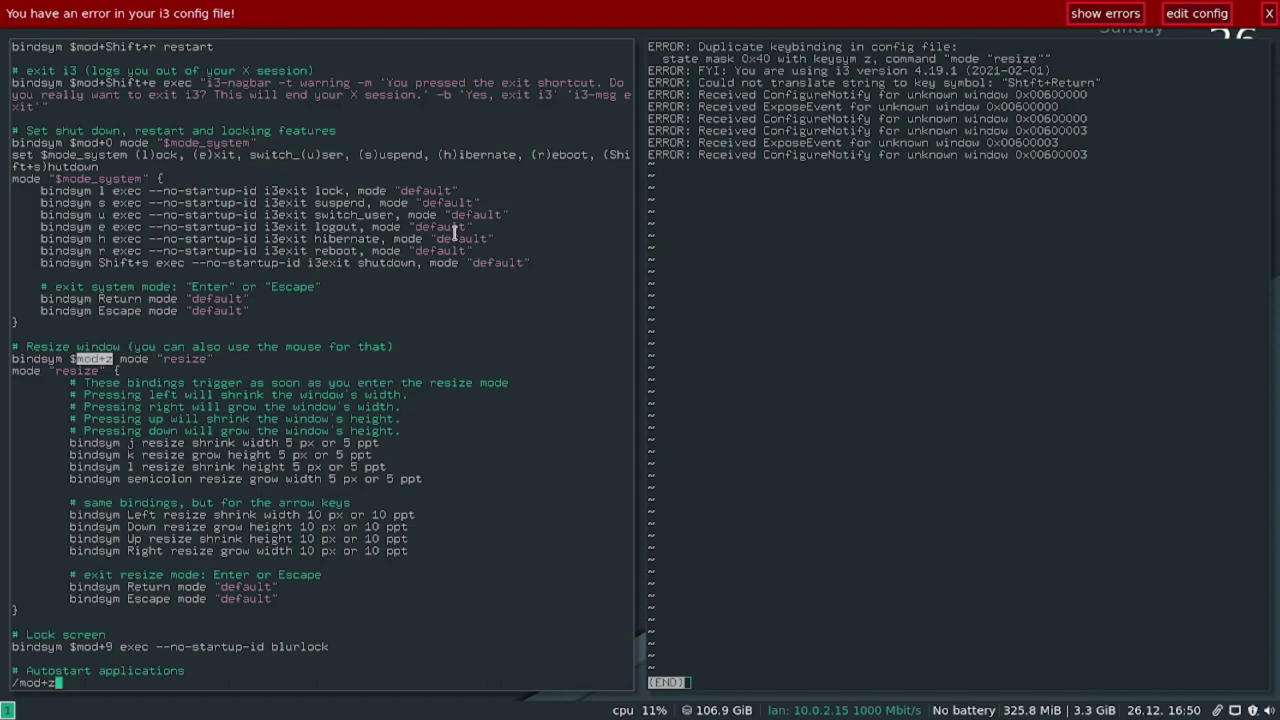
pyautogui.press('Escape')
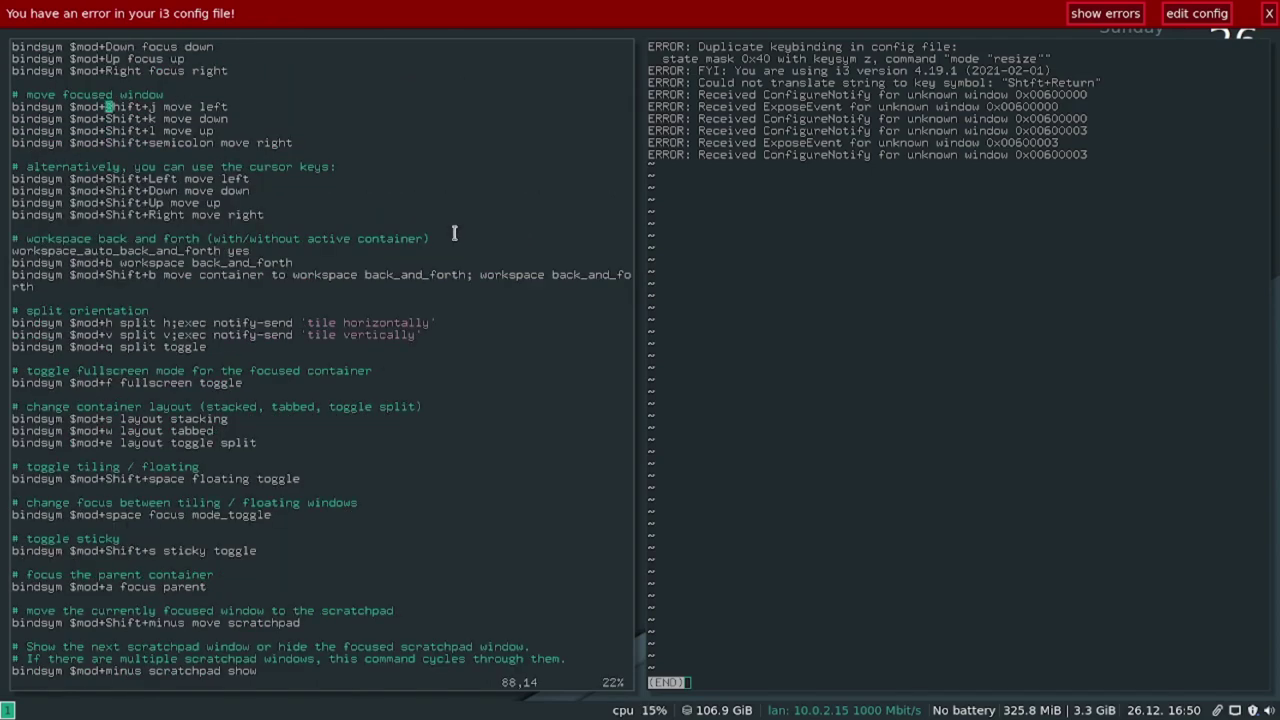
pyautogui.write('/mon')
pyautogui.press('BackSpace')
pyautogui.write('d+z')
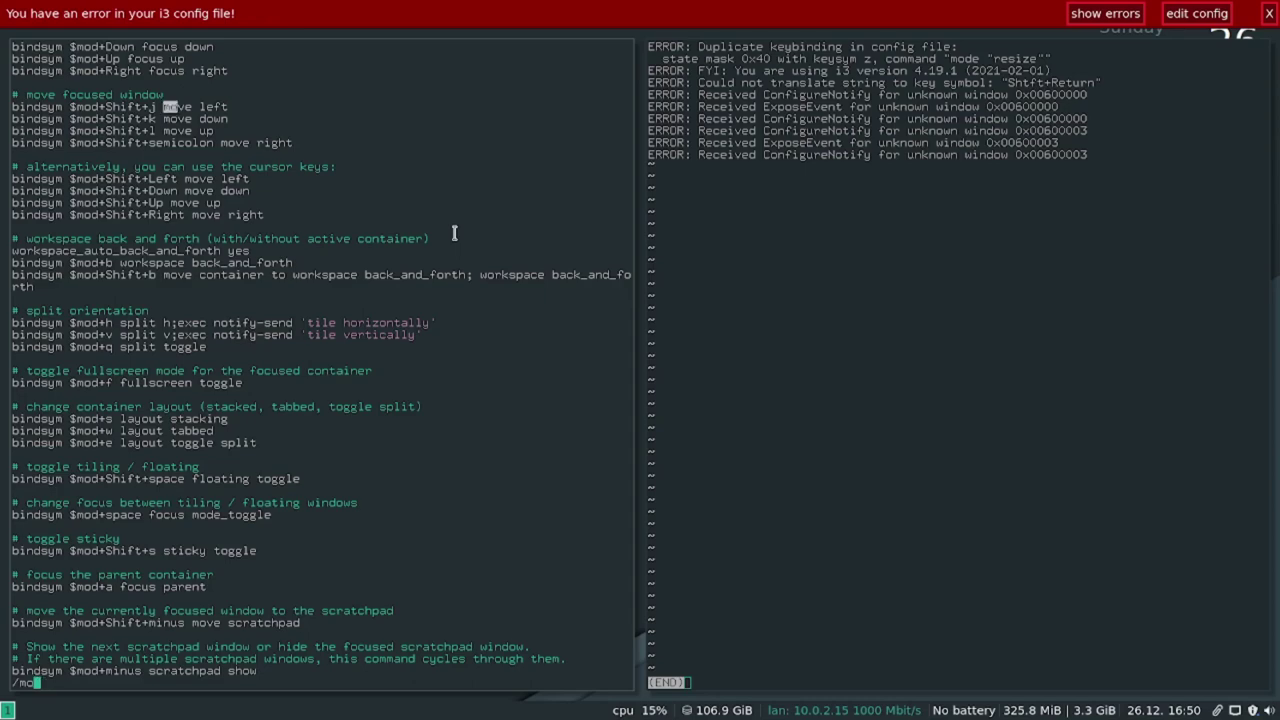
pyautogui.press('Return')
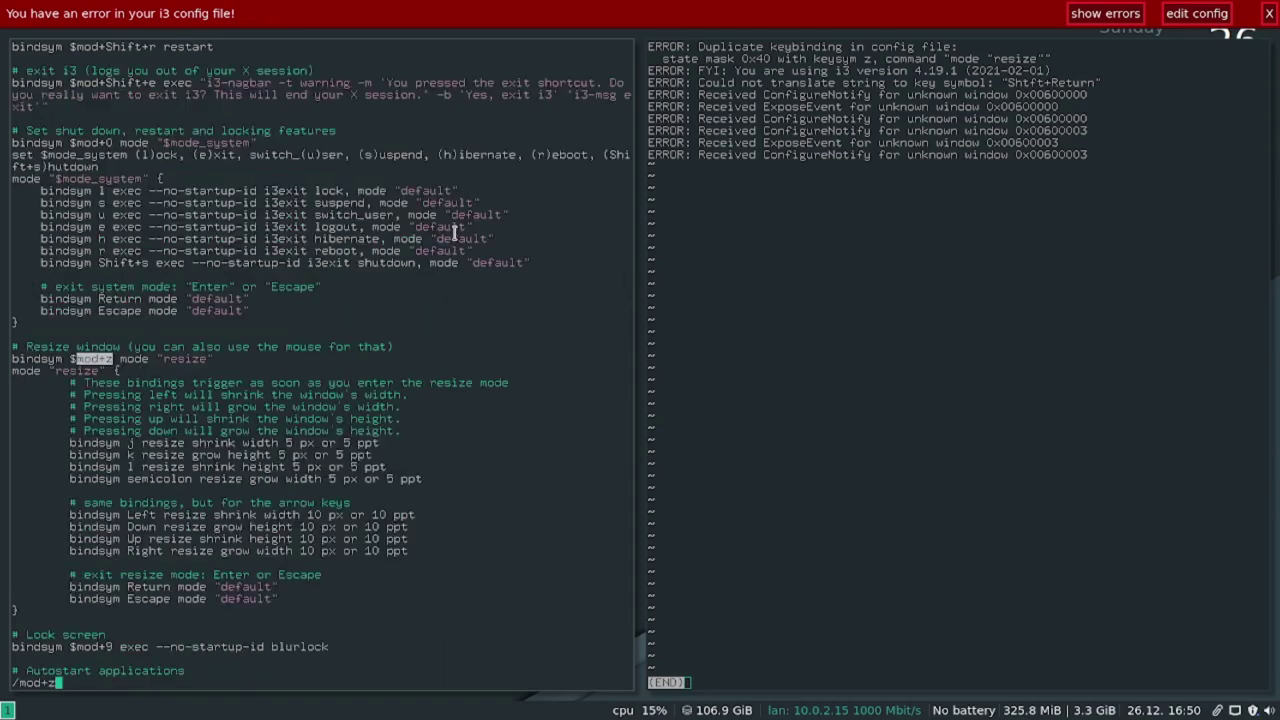
# Remove z from the resize binding and save the config.
pyautogui.press('l')
pyautogui.press('l')
pyautogui.press('l')
pyautogui.press('l')
pyautogui.press('l')
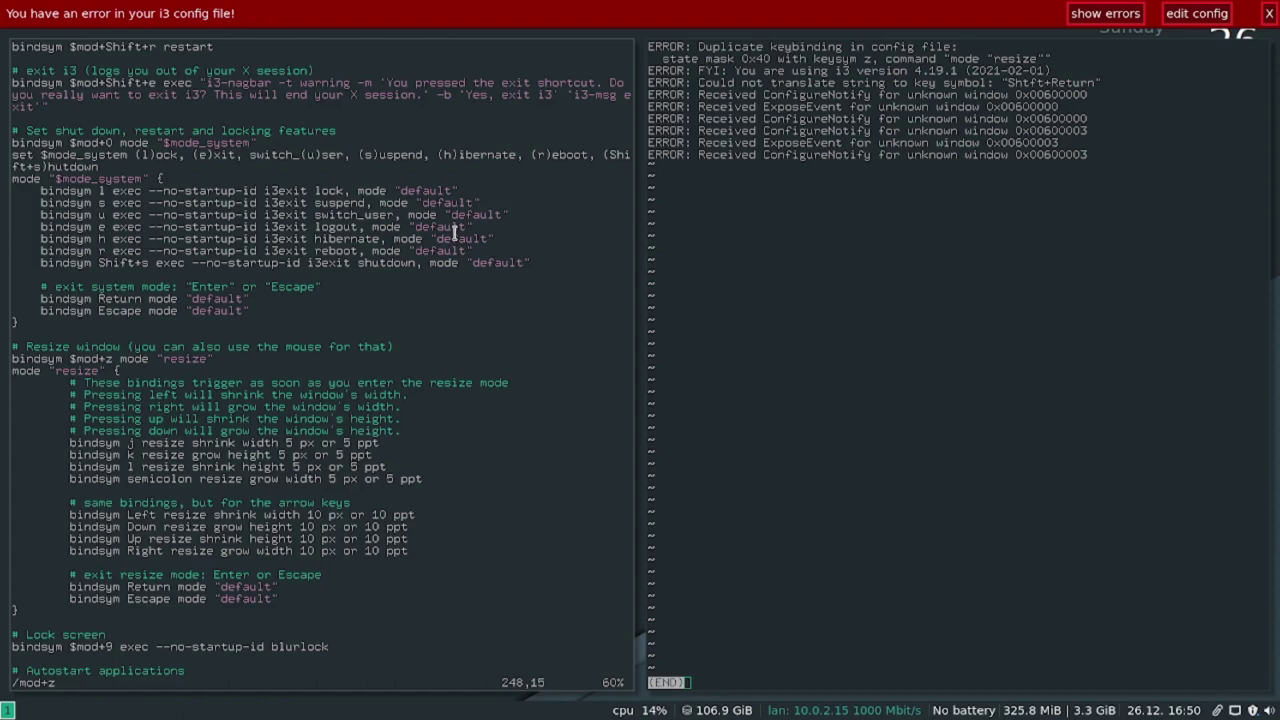
pyautogui.press('i')
pyautogui.press('BackSpace')
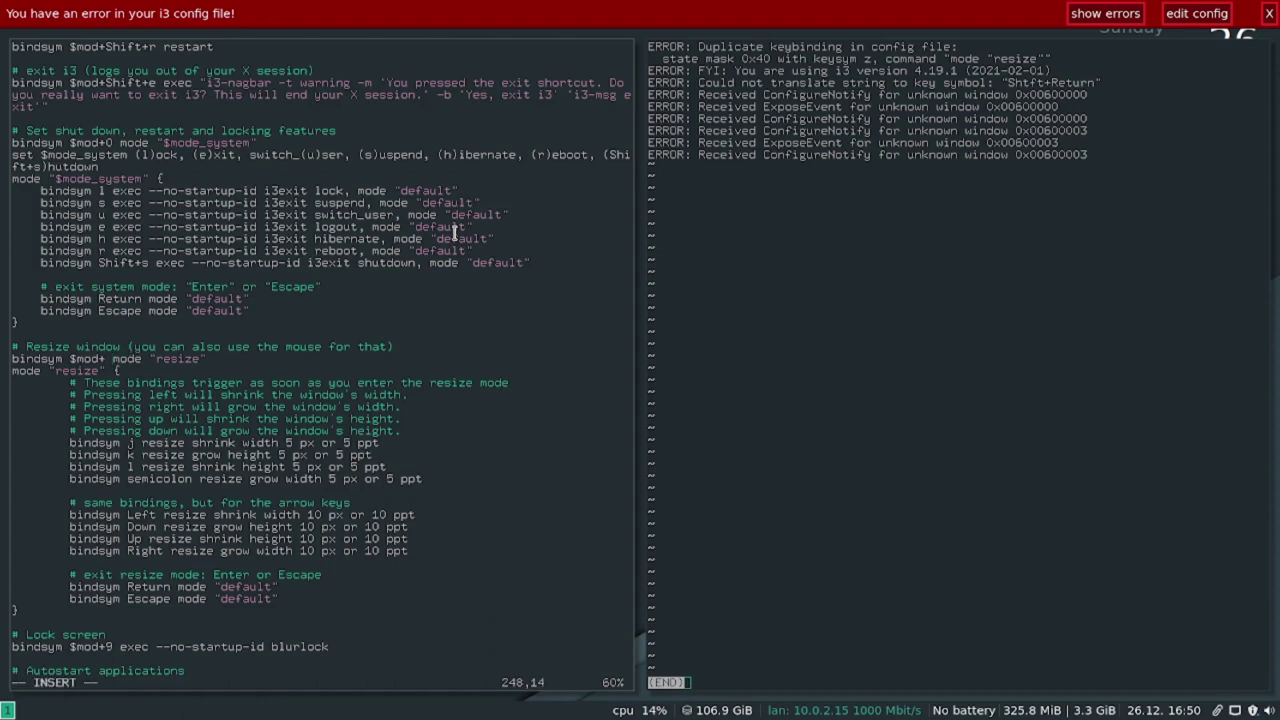
pyautogui.press('Escape')
pyautogui.write(':w')
pyautogui.press('Return')
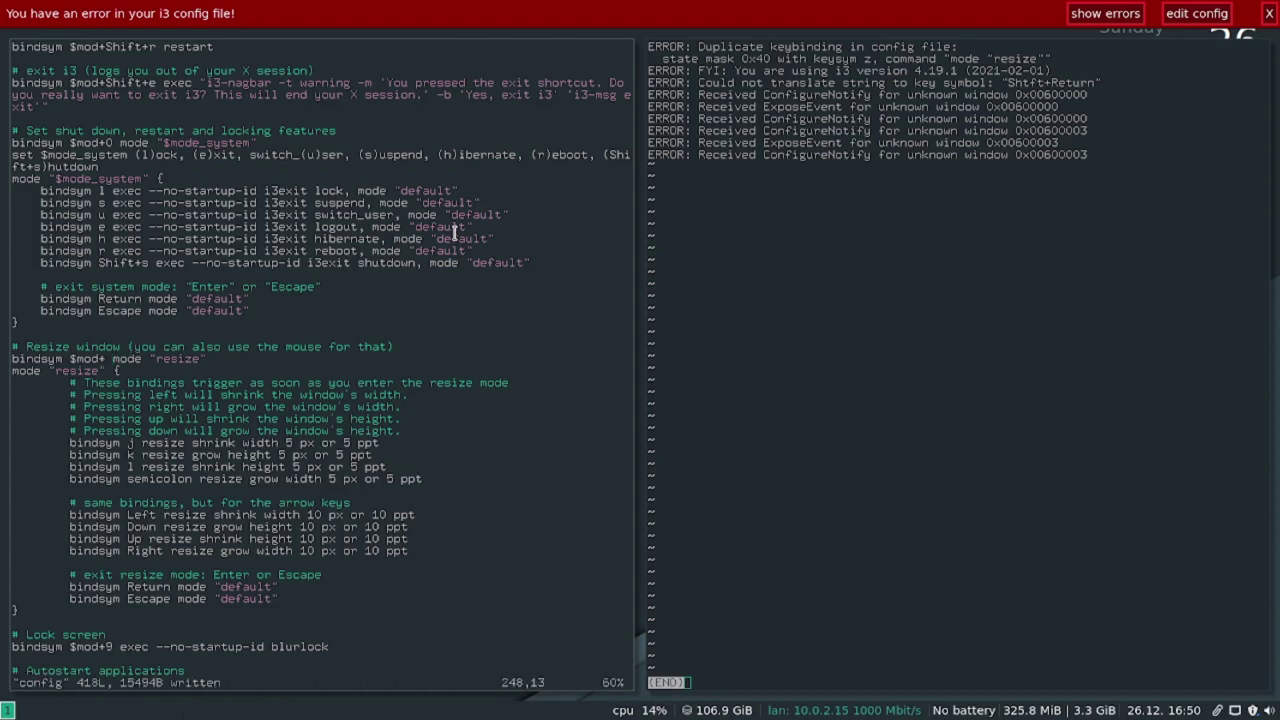
# Find the other $mod+z binding, comment out the morc_menu line with '#', and save.
pyautogui.write('/mod')
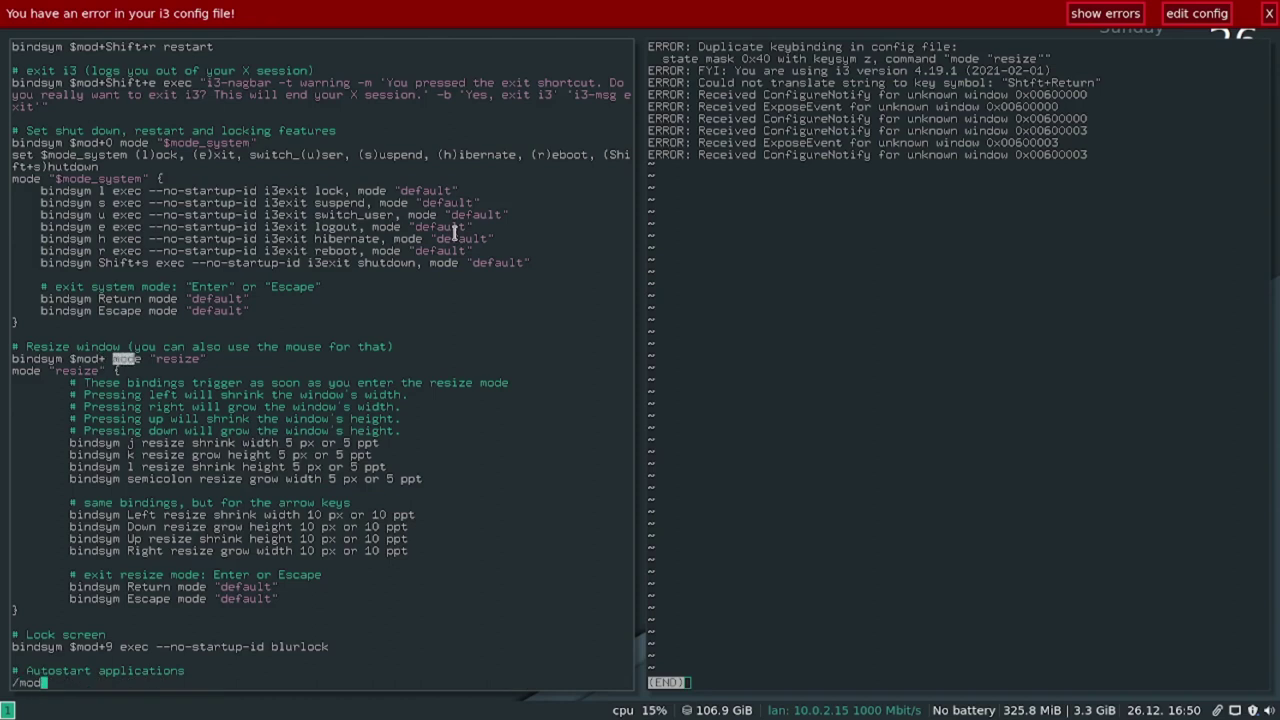
pyautogui.write('+z')
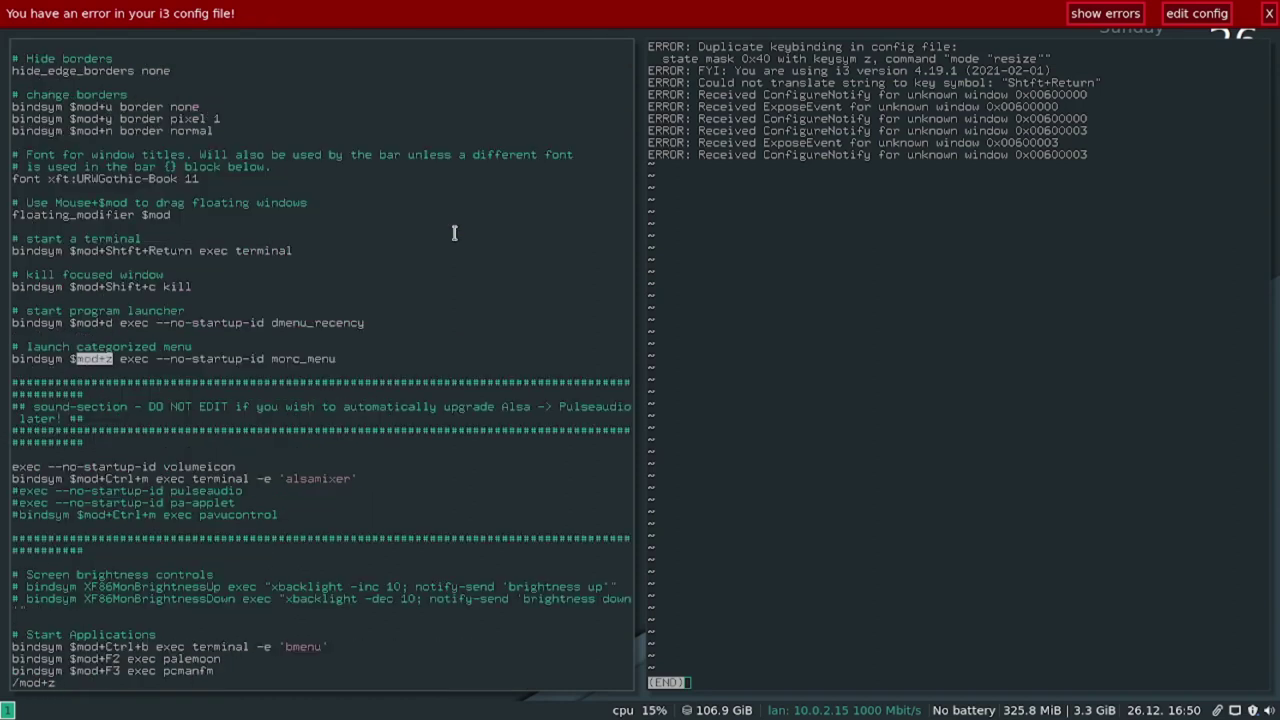
pyautogui.press('Return')
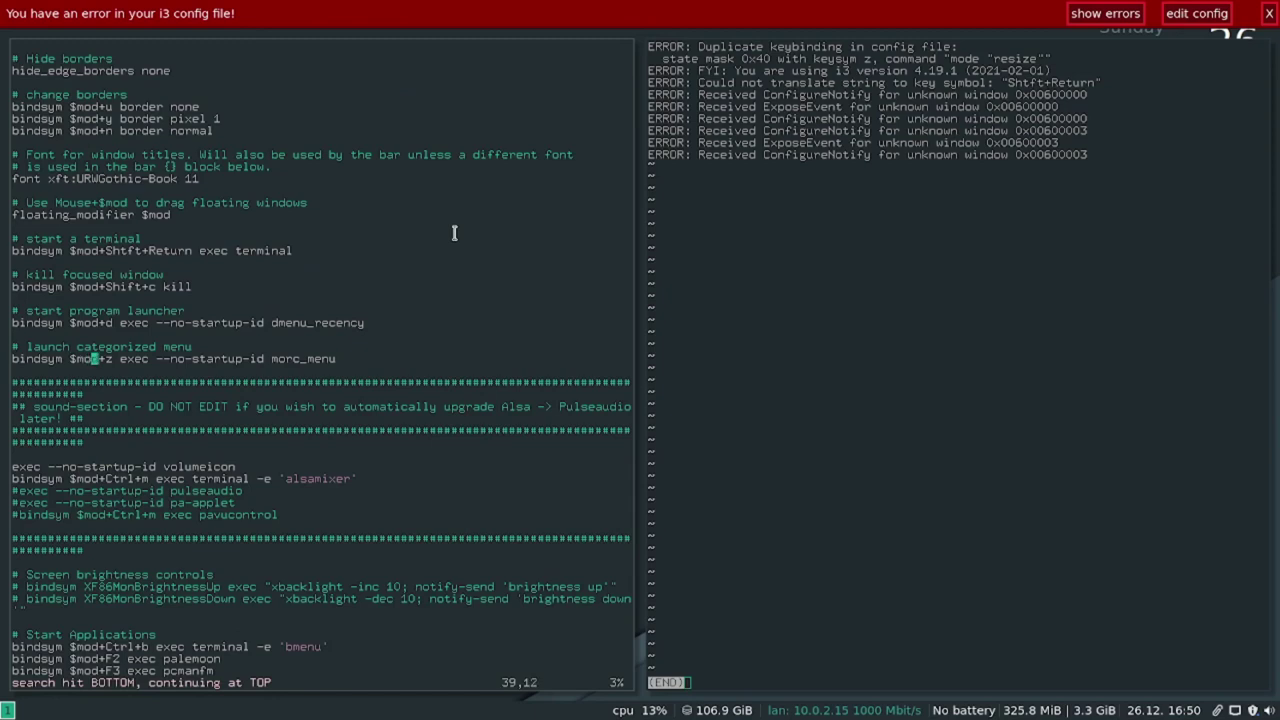
pyautogui.press('h')
pyautogui.press('h')
pyautogui.press('h')
pyautogui.press('h')
pyautogui.press('h')
pyautogui.press('0')
pyautogui.press('i')
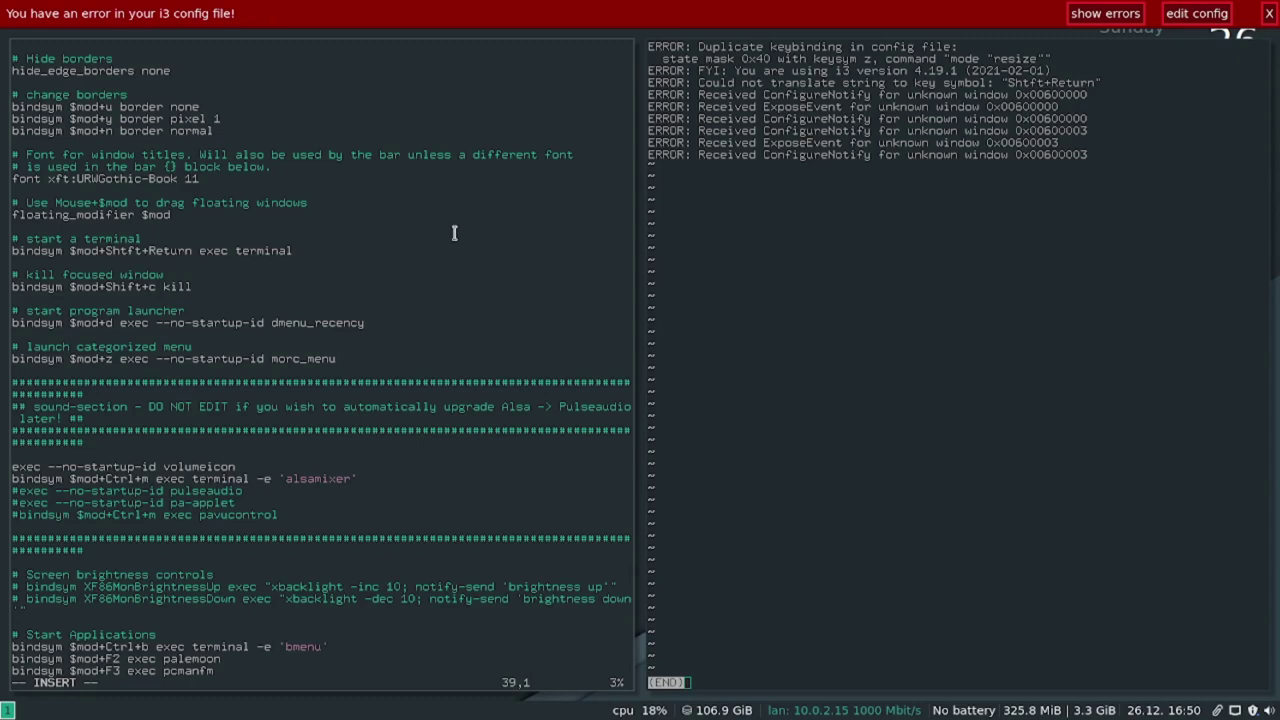
pyautogui.write('#')
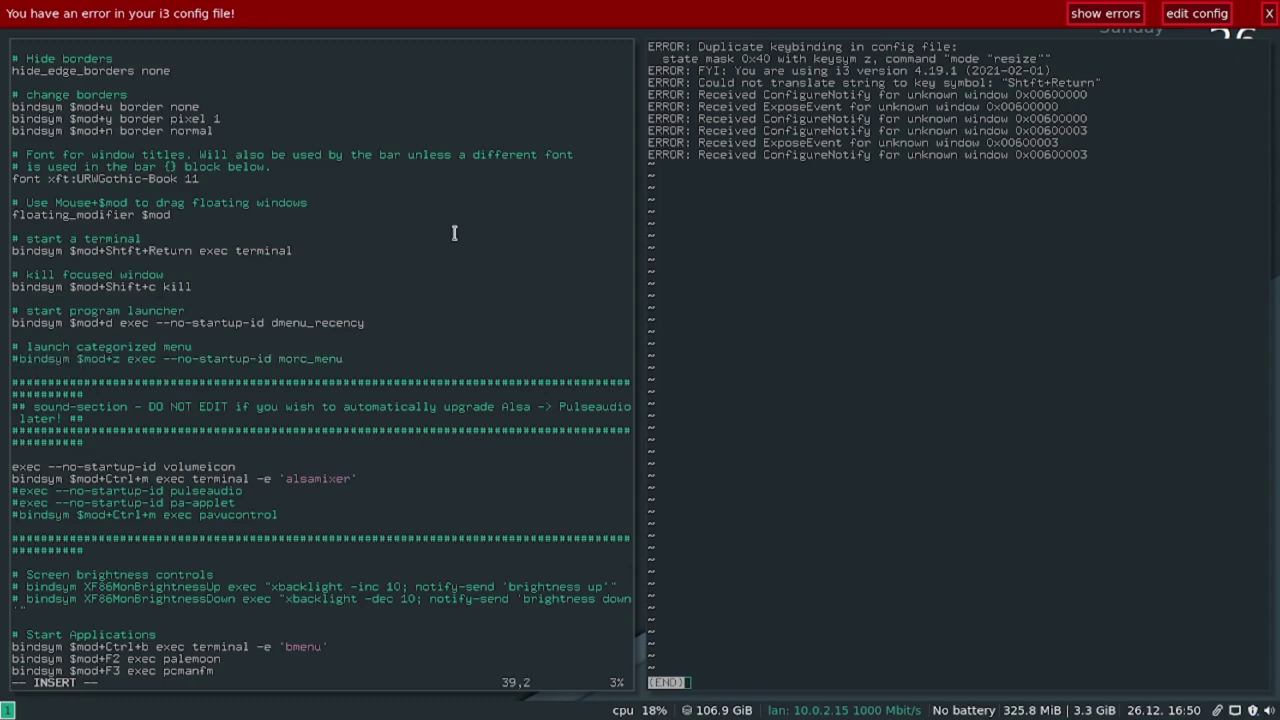
pyautogui.press('Escape')
pyautogui.write(':w')
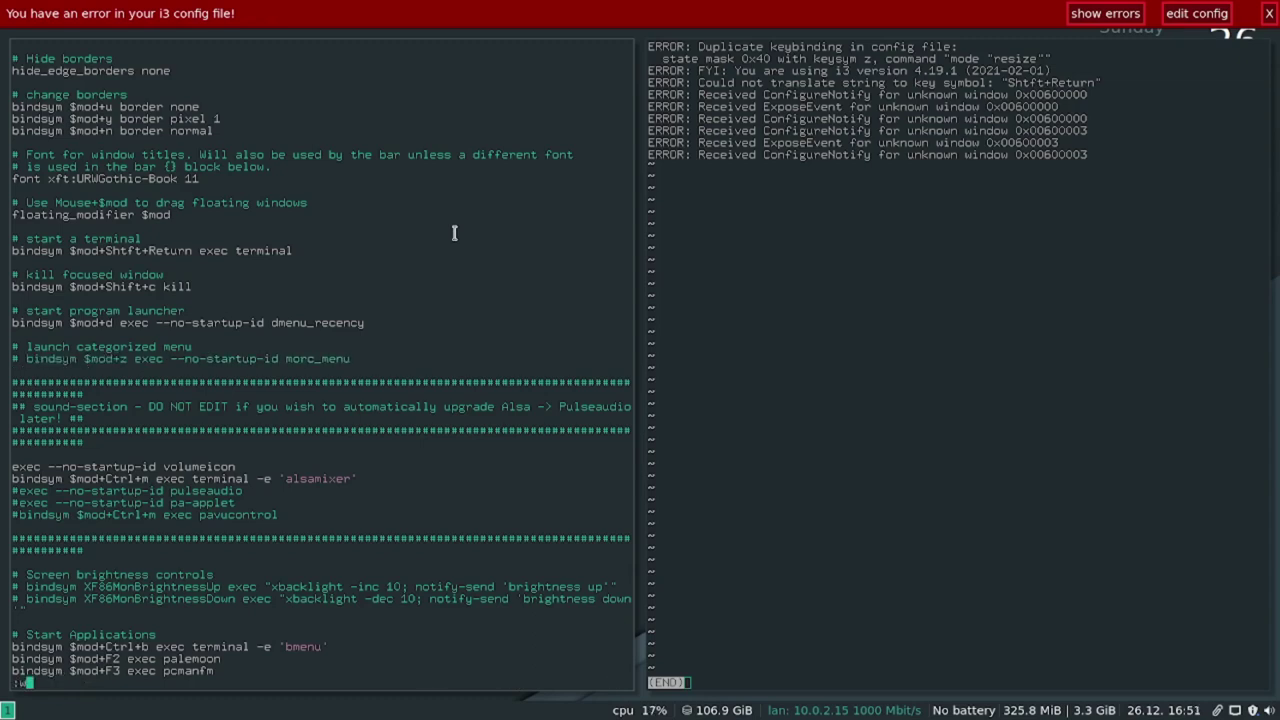
pyautogui.press('Return')
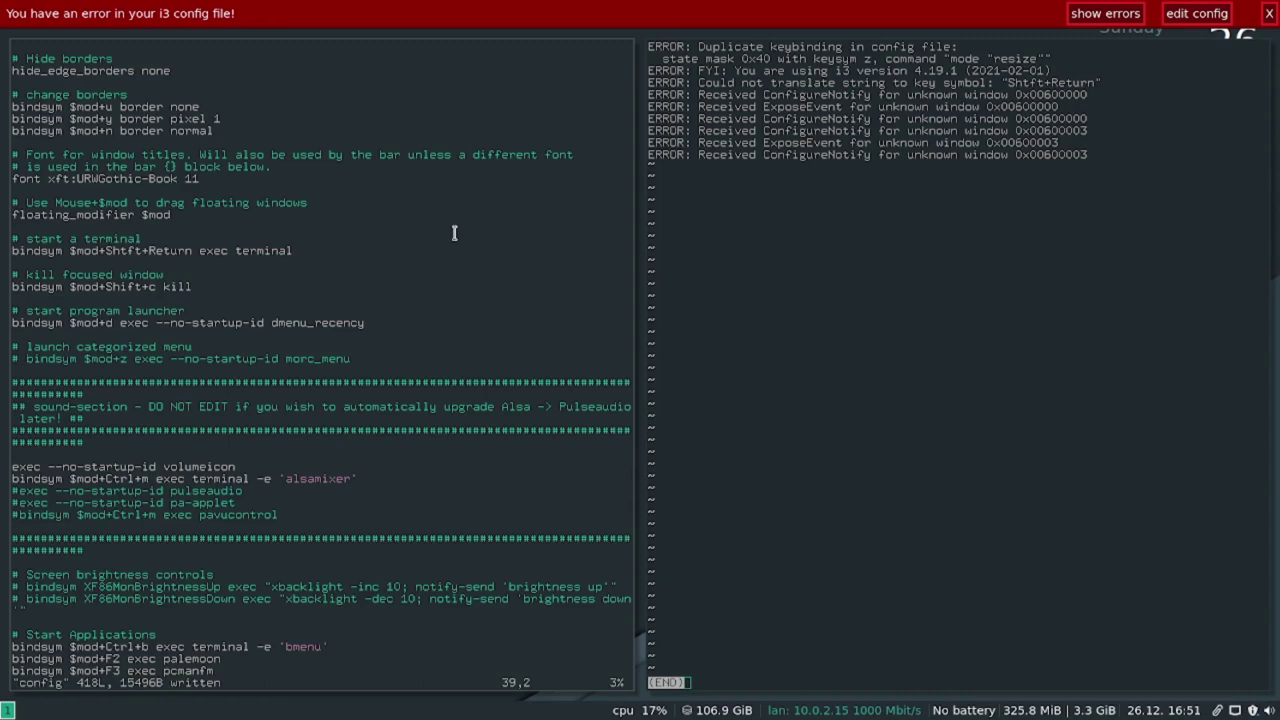
# Search the config for the mod+r resize binding.
pyautogui.press('j')
pyautogui.press('j')
pyautogui.press('j')
pyautogui.press('j')
pyautogui.press('j')
pyautogui.press('j')
pyautogui.press('j')
pyautogui.press('j')
pyautogui.press('j')
pyautogui.press('j')
pyautogui.press('j')
pyautogui.press('j')
pyautogui.press('j')
pyautogui.press('j')
pyautogui.press('j')
pyautogui.press('j')
pyautogui.press('j')
pyautogui.press('j')
pyautogui.press('j')
pyautogui.press('j')
pyautogui.press('j')
pyautogui.press('j')
pyautogui.press('j')
pyautogui.press('j')
pyautogui.press('j')
pyautogui.press('j')
pyautogui.press('j')
pyautogui.press('j')
pyautogui.press('j')
pyautogui.press('j')
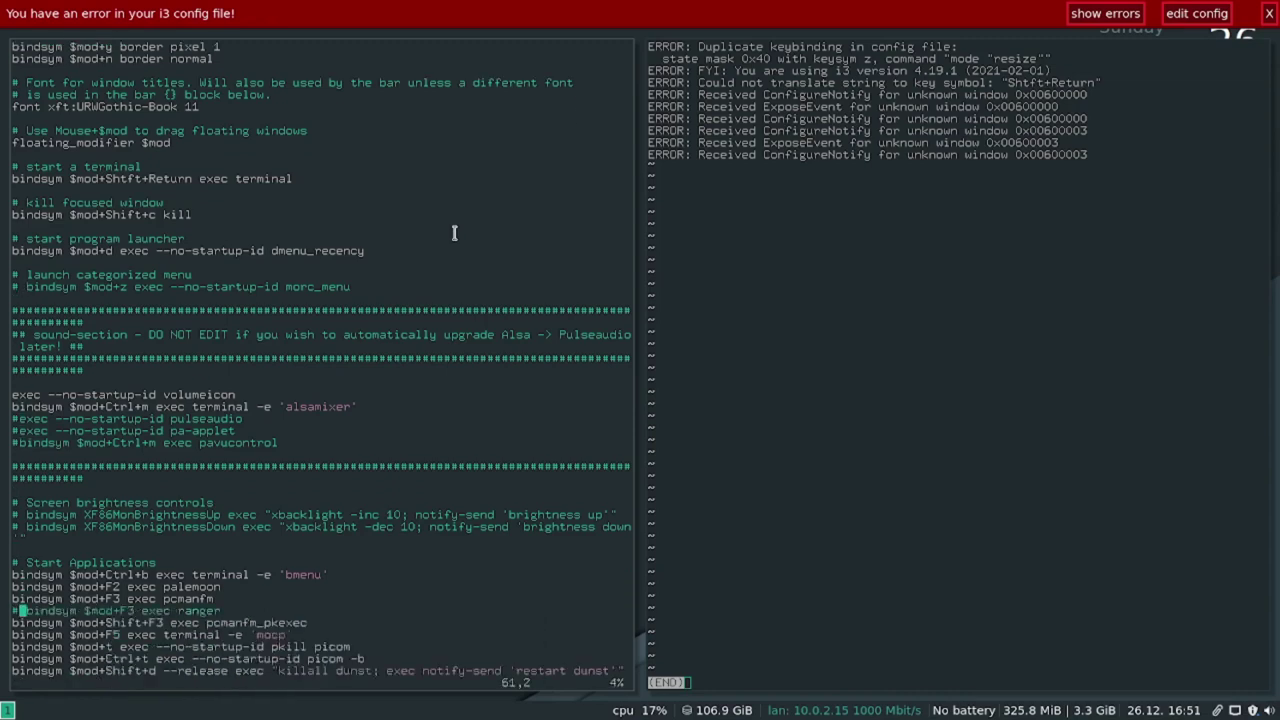
pyautogui.press('j')
pyautogui.press('j')
pyautogui.press('j')
pyautogui.press('j')
pyautogui.press('j')
pyautogui.press('j')
pyautogui.press('j')
pyautogui.press('j')
pyautogui.press('j')
pyautogui.press('j')
pyautogui.press('j')
pyautogui.press('j')
pyautogui.press('j')
pyautogui.press('j')
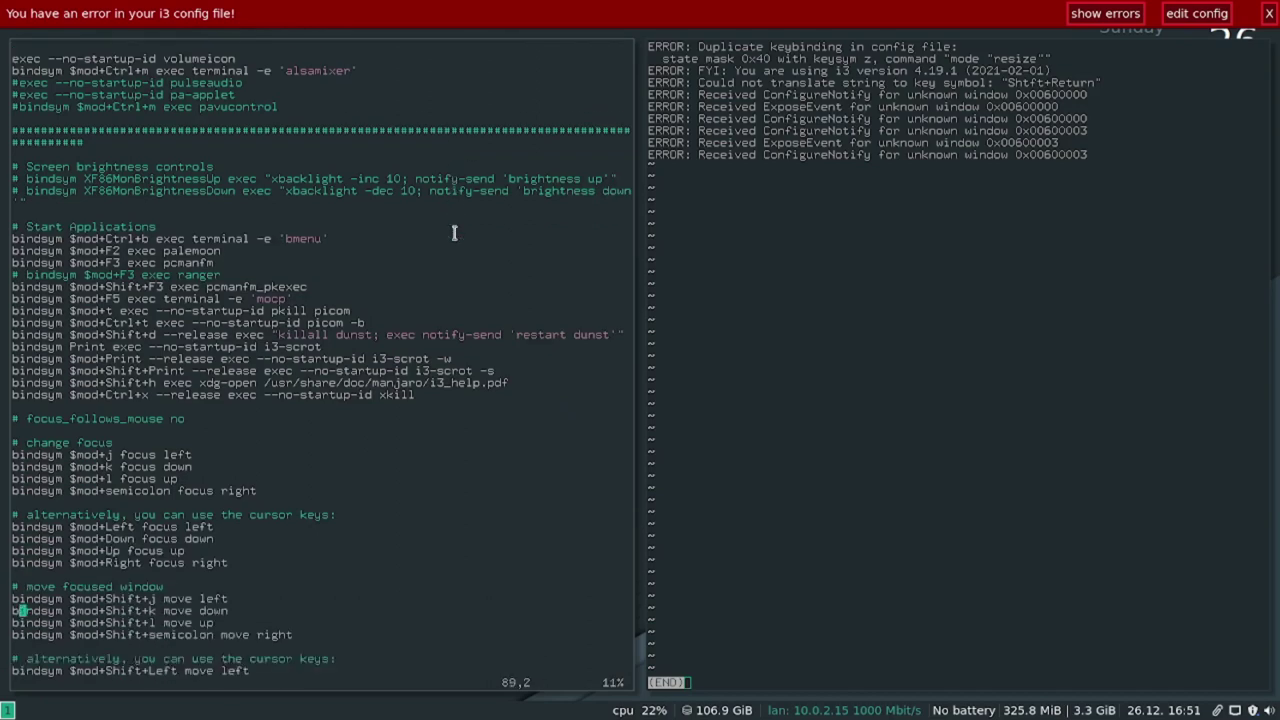
pyautogui.press('/')
pyautogui.write('mod+r')
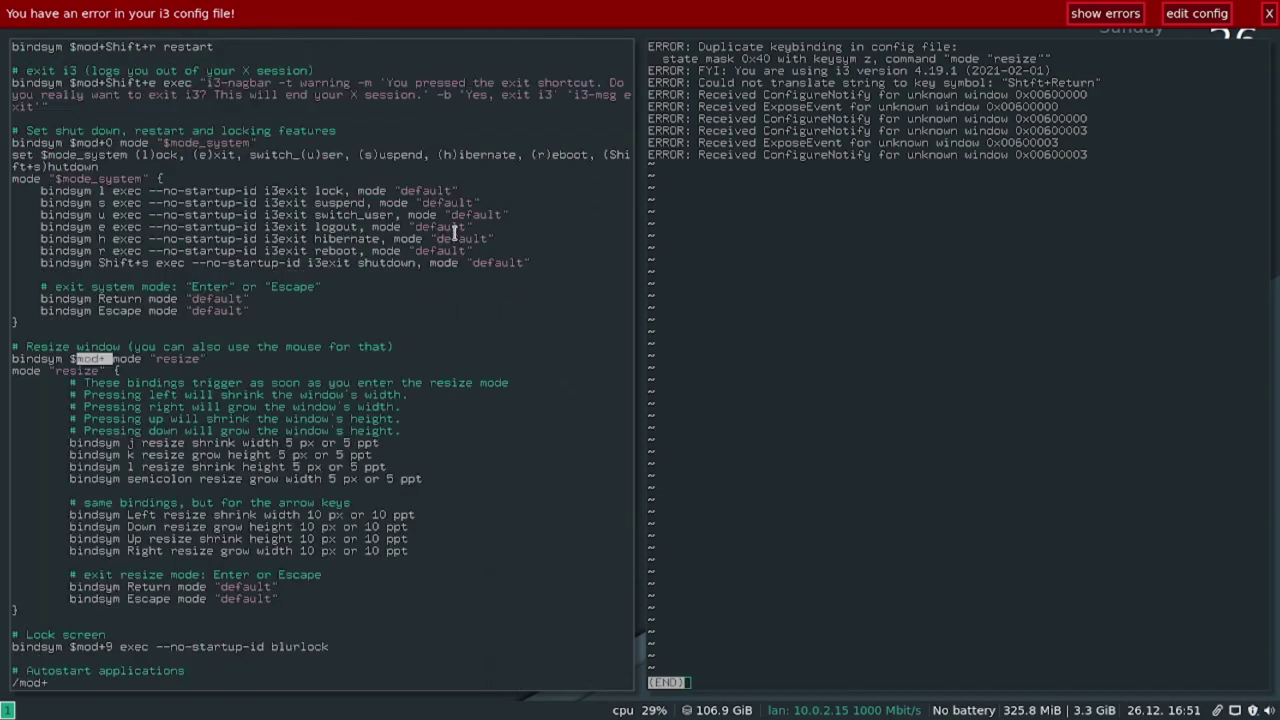
pyautogui.press('Return')
# Set the resize binding to $mod+x, save the config and restart i3.
pyautogui.press('l')
pyautogui.press('l')
pyautogui.press('l')
pyautogui.press('l')
pyautogui.press('i')
pyautogui.press('Delete')
pyautogui.write('x')
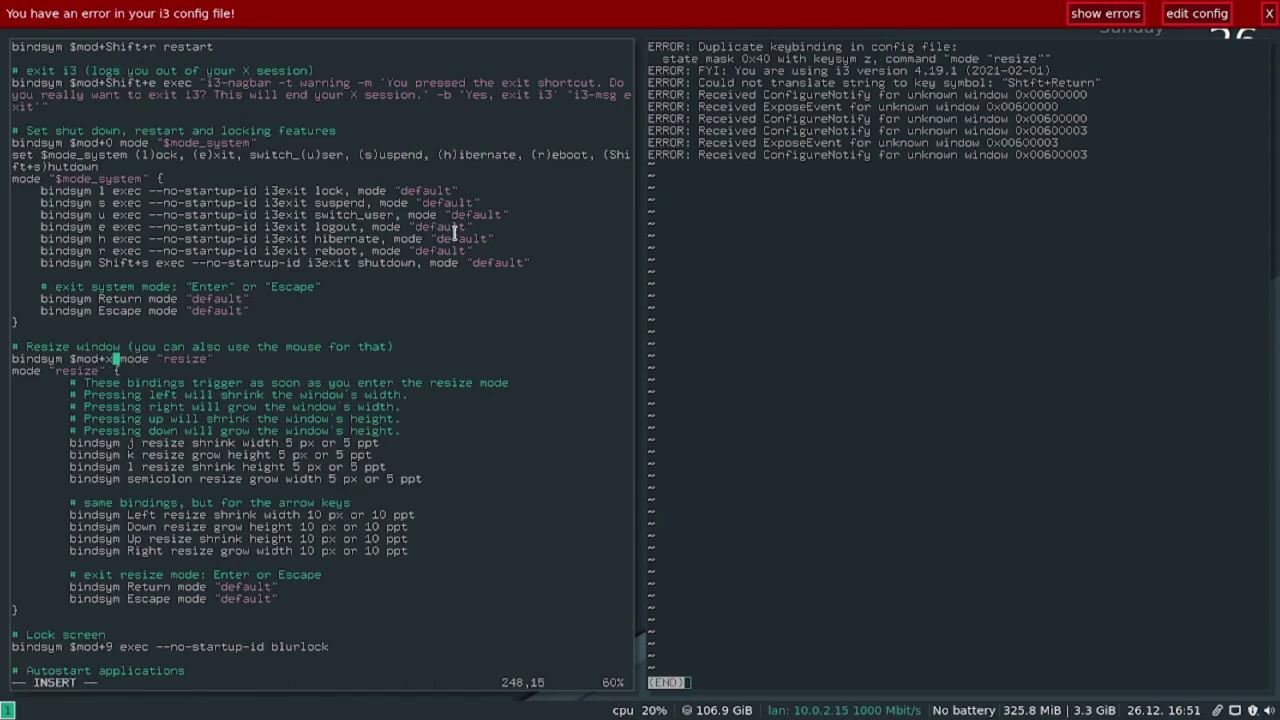
pyautogui.press('Escape')
pyautogui.write(':w')
pyautogui.press('Return')
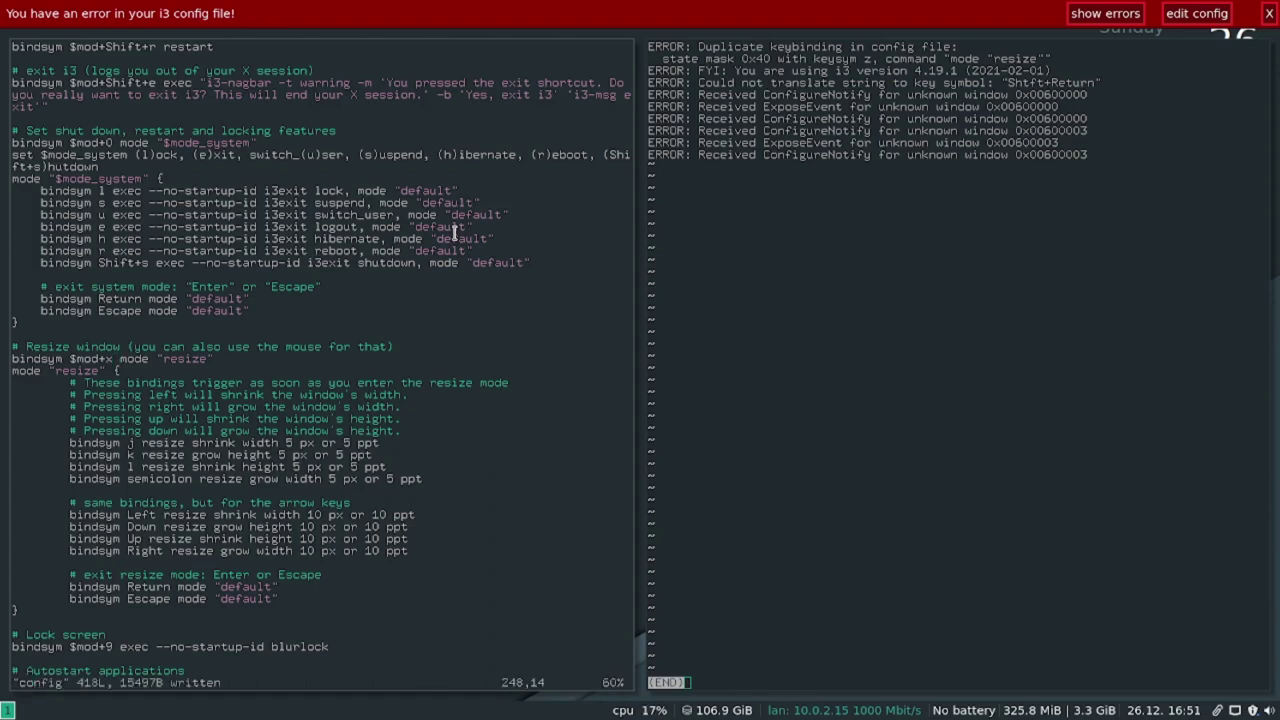
pyautogui.press('super+shift+r')
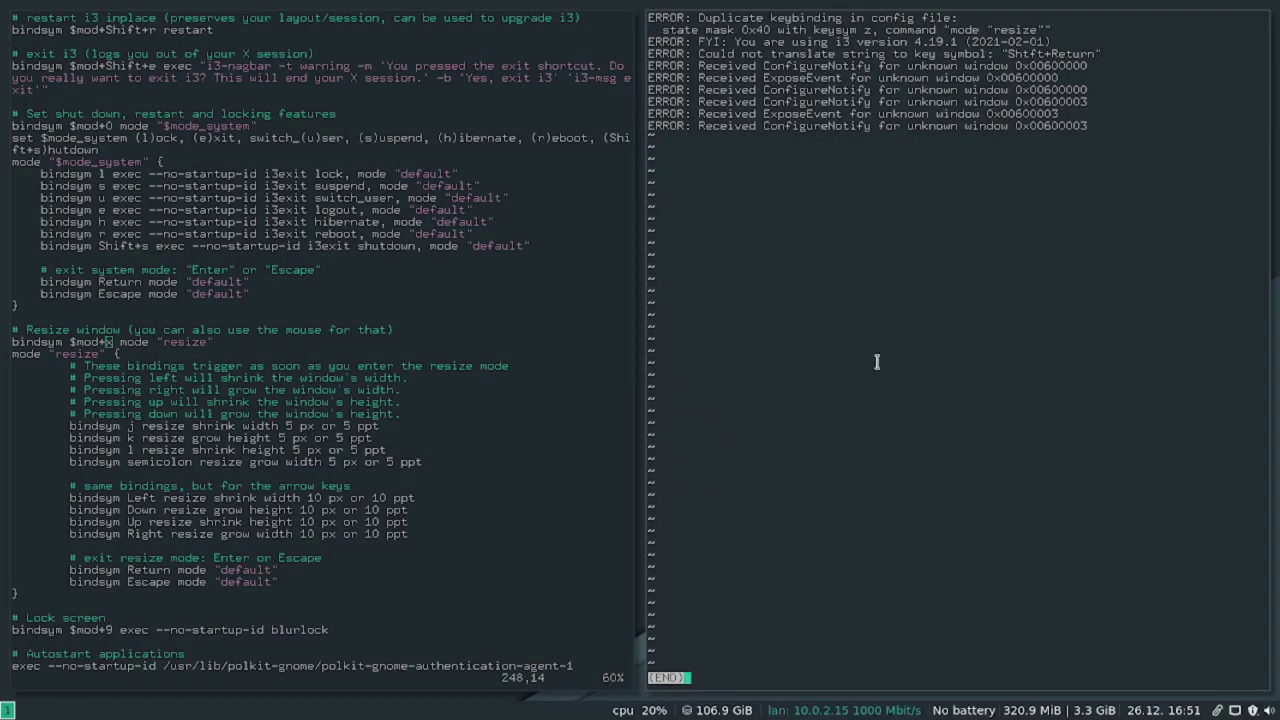
# Change the bar block's position from bottom to top and save the config with :w.
pyautogui.scroll(-3, 289, 468)
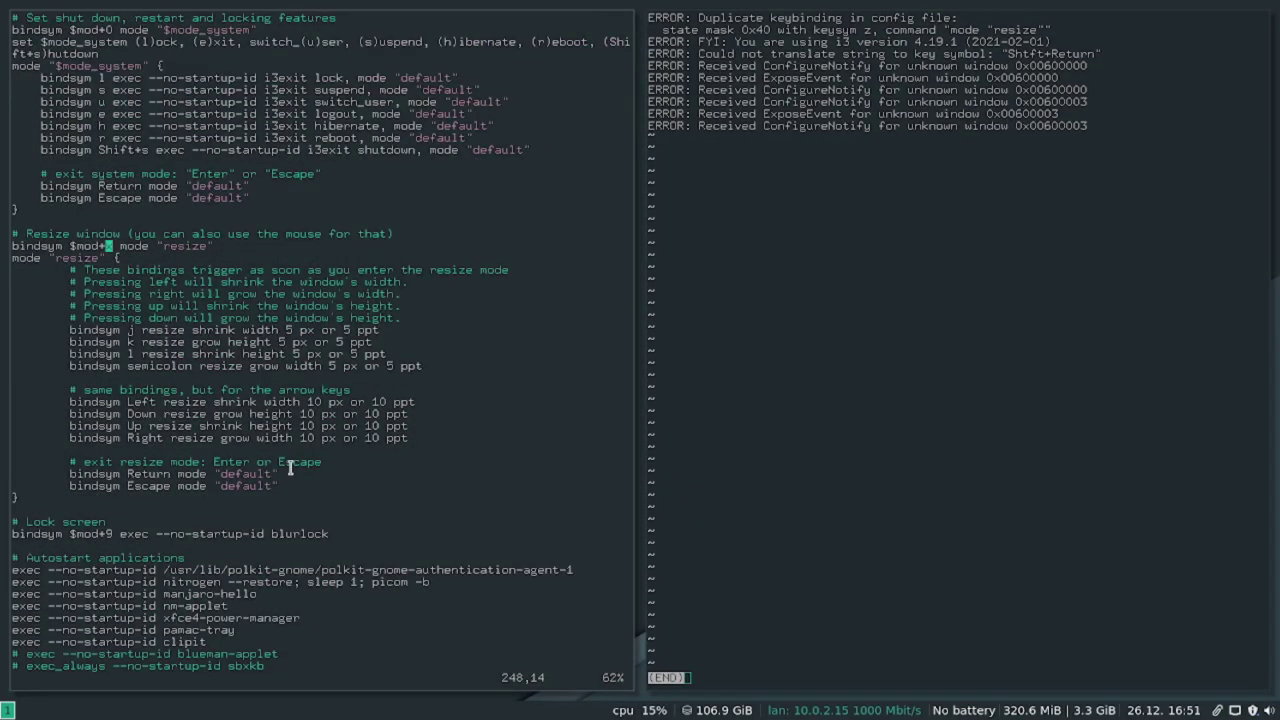
pyautogui.press('j')
pyautogui.press('j')
pyautogui.press('j')
pyautogui.press('j')
pyautogui.press('j')
pyautogui.press('j')
pyautogui.press('j')
pyautogui.press('j')
pyautogui.press('j')
pyautogui.press('j')
pyautogui.press('j')
pyautogui.press('j')
pyautogui.press('j')
pyautogui.press('j')
pyautogui.press('j')
pyautogui.press('j')
pyautogui.press('j')
pyautogui.press('j')
pyautogui.press('j')
pyautogui.press('j')
pyautogui.press('j')
pyautogui.press('j')
pyautogui.press('j')
pyautogui.press('j')
pyautogui.press('j')
pyautogui.press('j')
pyautogui.press('j')
pyautogui.press('j')
pyautogui.press('j')
pyautogui.press('j')
pyautogui.press('j')
pyautogui.press('j')
pyautogui.press('j')
pyautogui.press('j')
pyautogui.press('j')
pyautogui.press('j')
pyautogui.press('j')
pyautogui.press('j')
pyautogui.press('j')
pyautogui.press('j')
pyautogui.press('j')
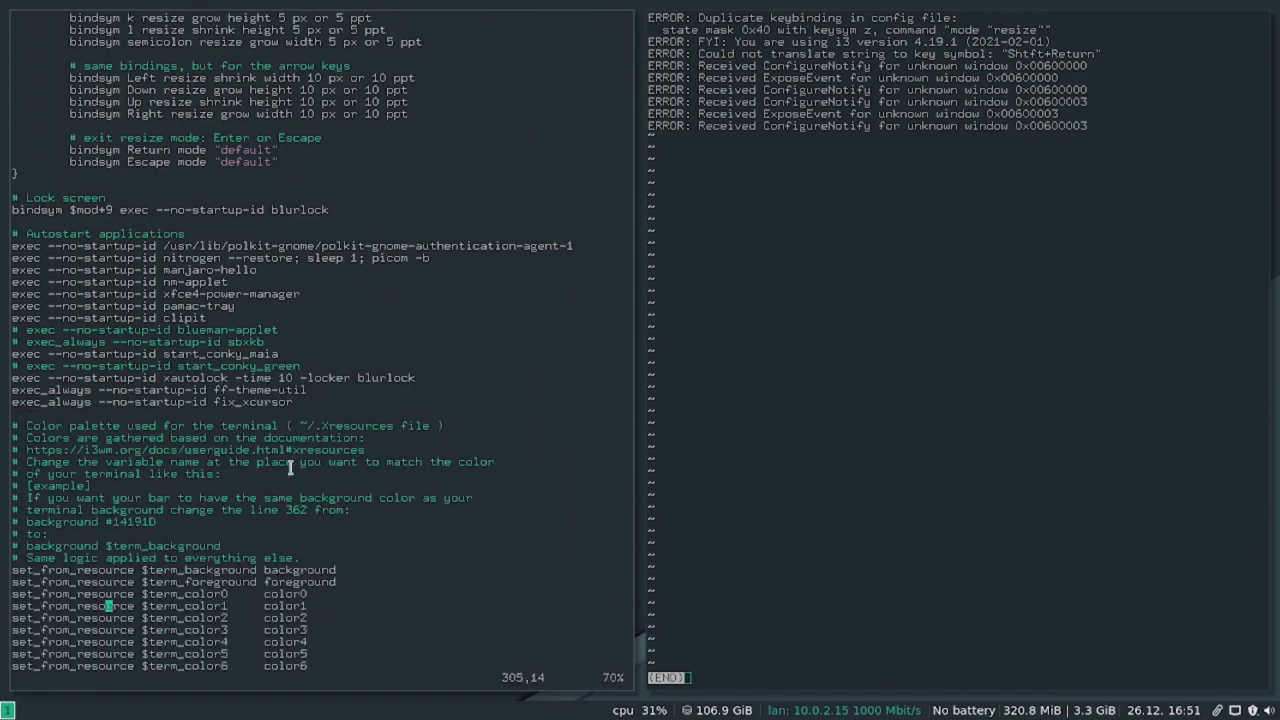
pyautogui.scroll(-3, 290, 467)
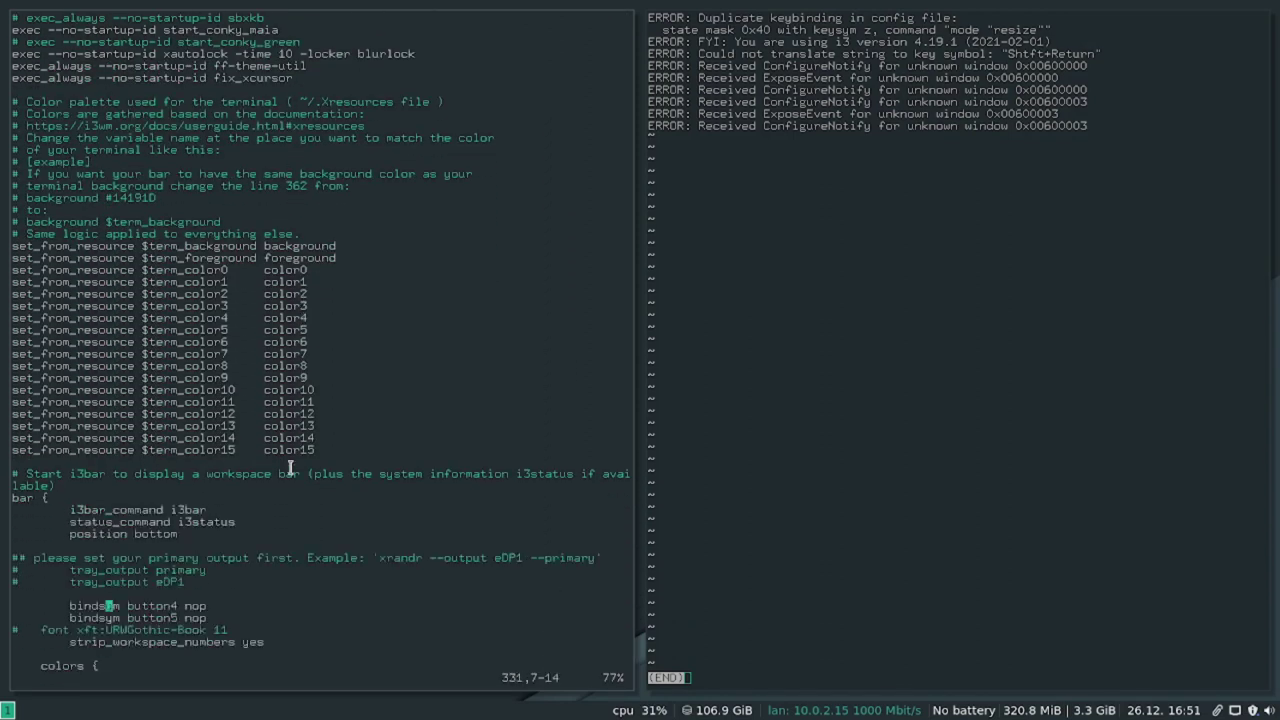
pyautogui.press('j')
pyautogui.press('j')
pyautogui.press('j')
pyautogui.press('j')
pyautogui.press('l')
pyautogui.press('l')
pyautogui.press('l')
pyautogui.press('l')
pyautogui.press('l')
pyautogui.press('l')
pyautogui.press('l')
pyautogui.press('l')
pyautogui.press('i')
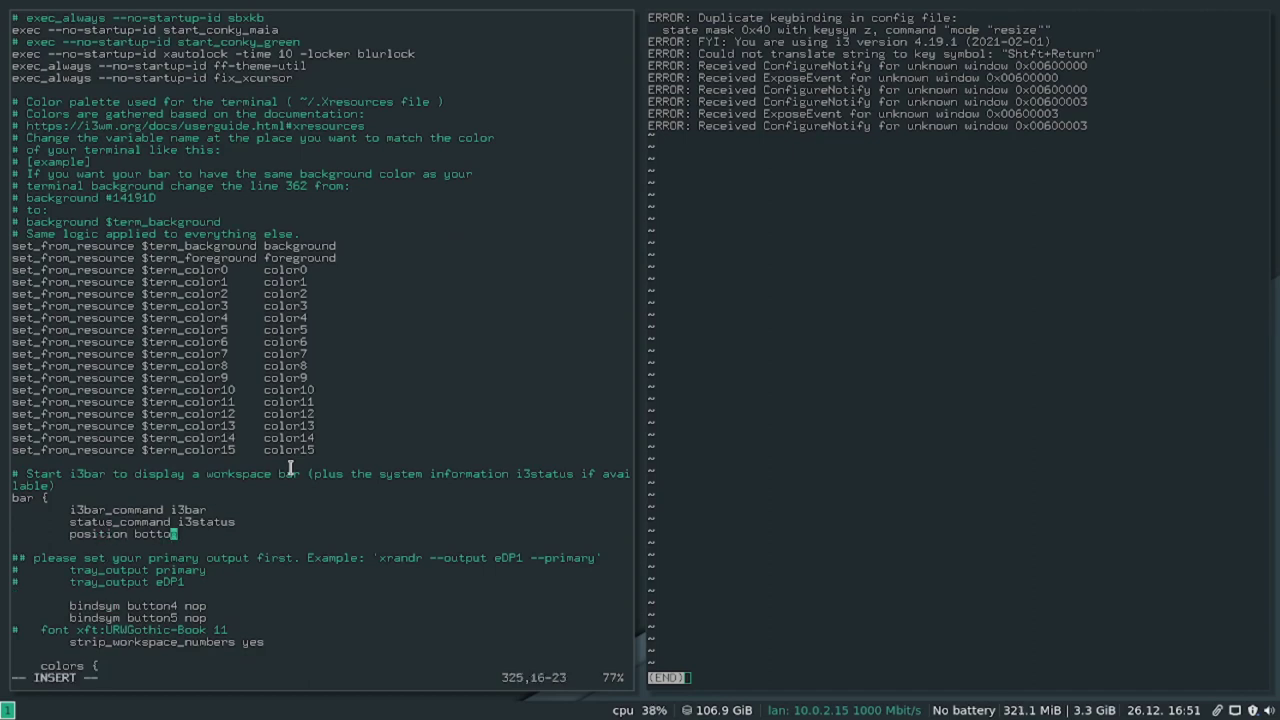
pyautogui.press('BackSpace')
pyautogui.press('Delete')
pyautogui.press('BackSpace')
pyautogui.press('BackSpace')
pyautogui.press('BackSpace')
pyautogui.press('BackSpace')
pyautogui.press('BackSpace')
pyautogui.write('top')
pyautogui.press('Escape')
pyautogui.write(':w')
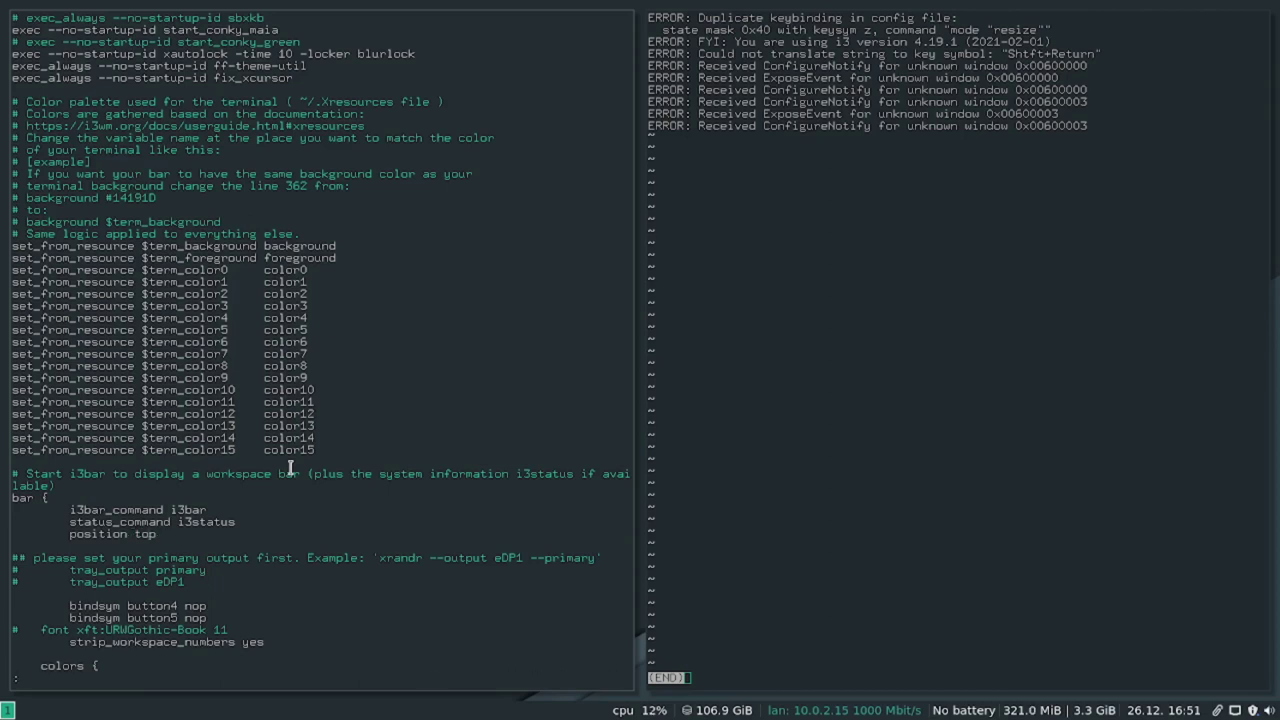
pyautogui.press('Return')
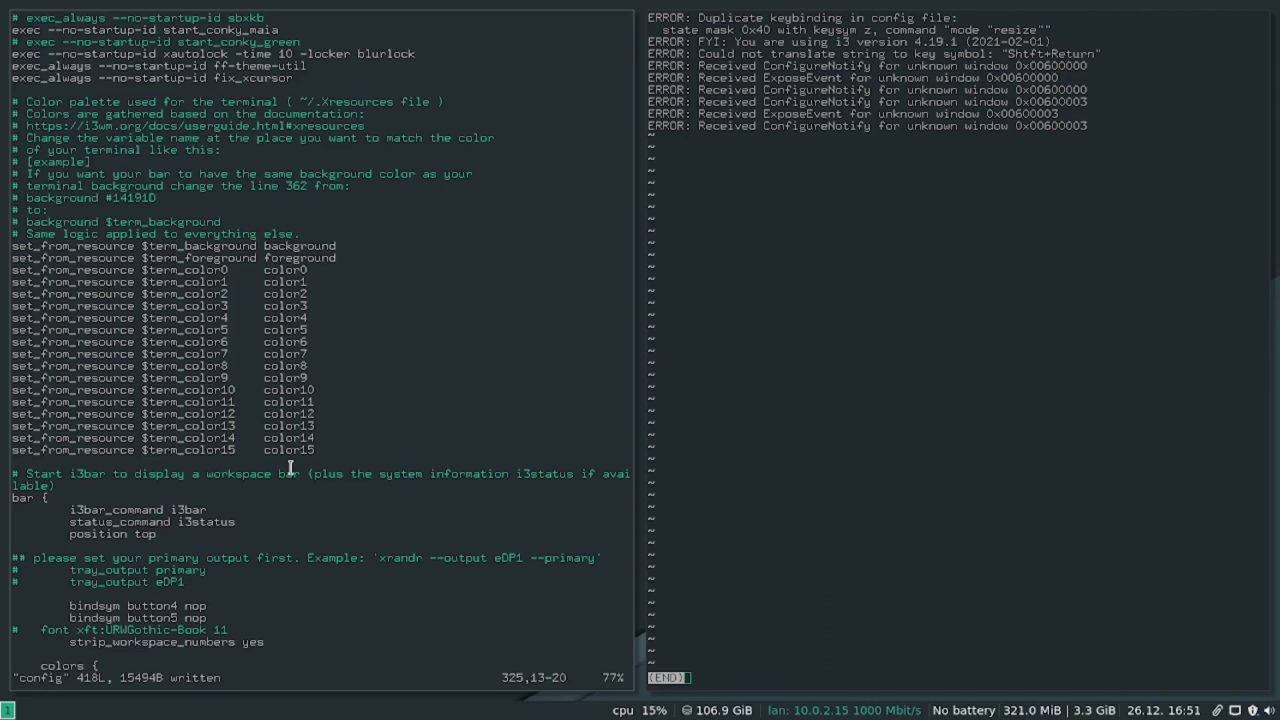
# Restart i3 to move the status bar to the top, then close the error log and vim config window.
pyautogui.press('super+shift+r')
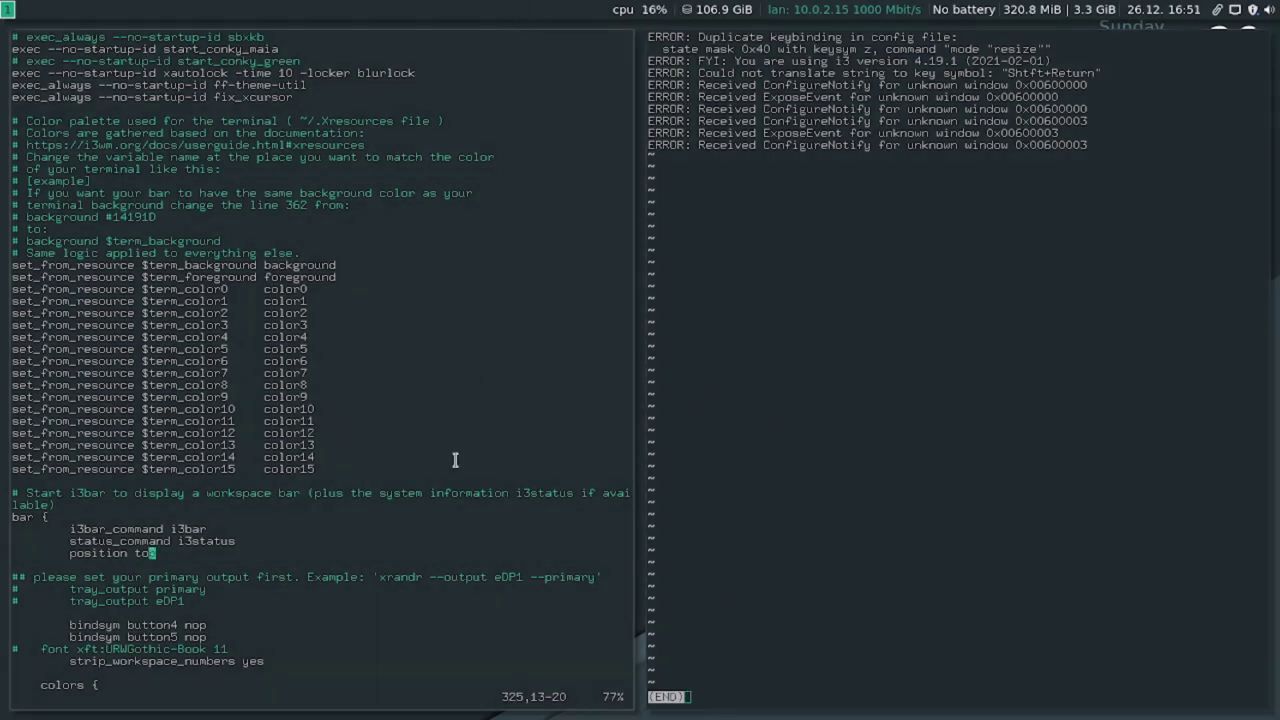
pyautogui.press('q')
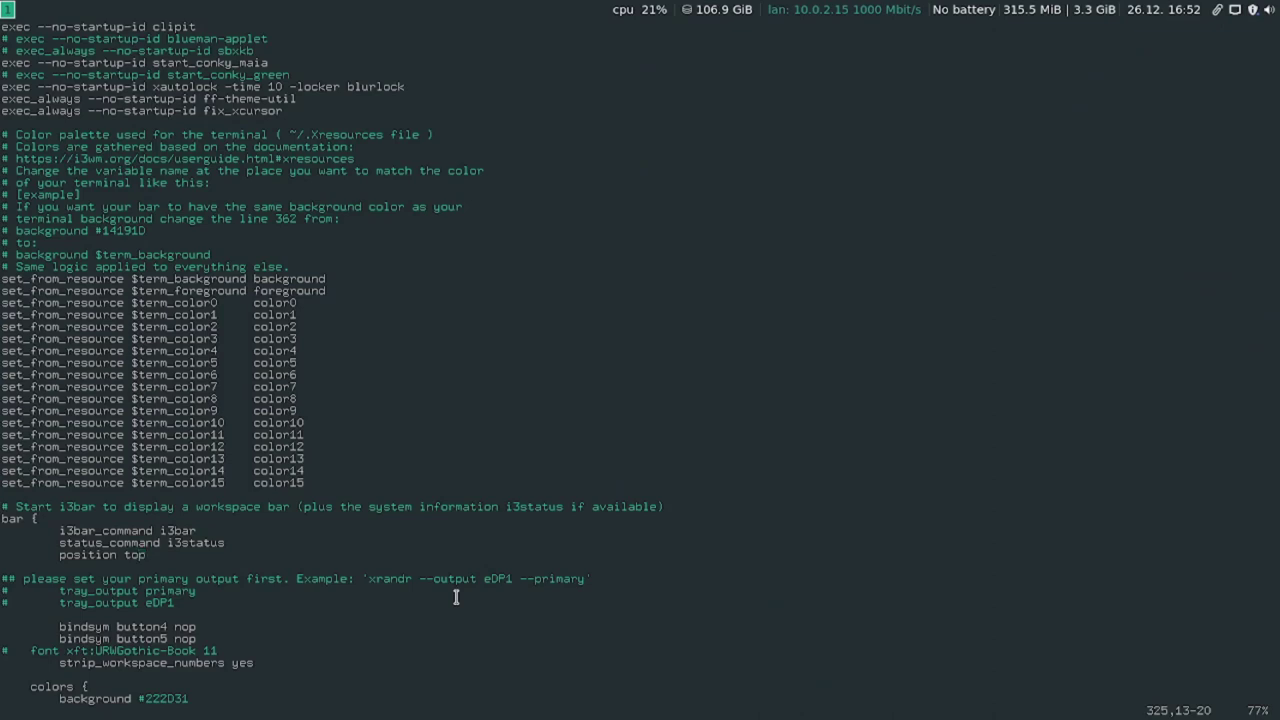
pyautogui.press('super+shift+q')
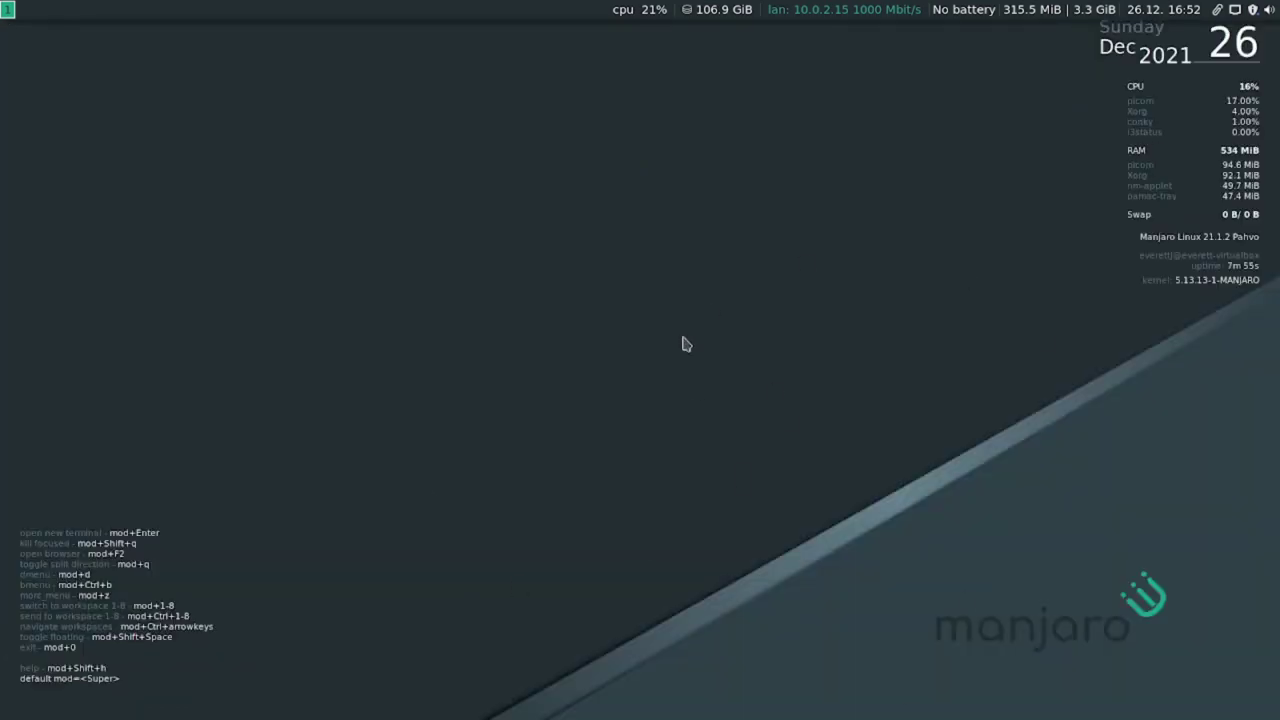